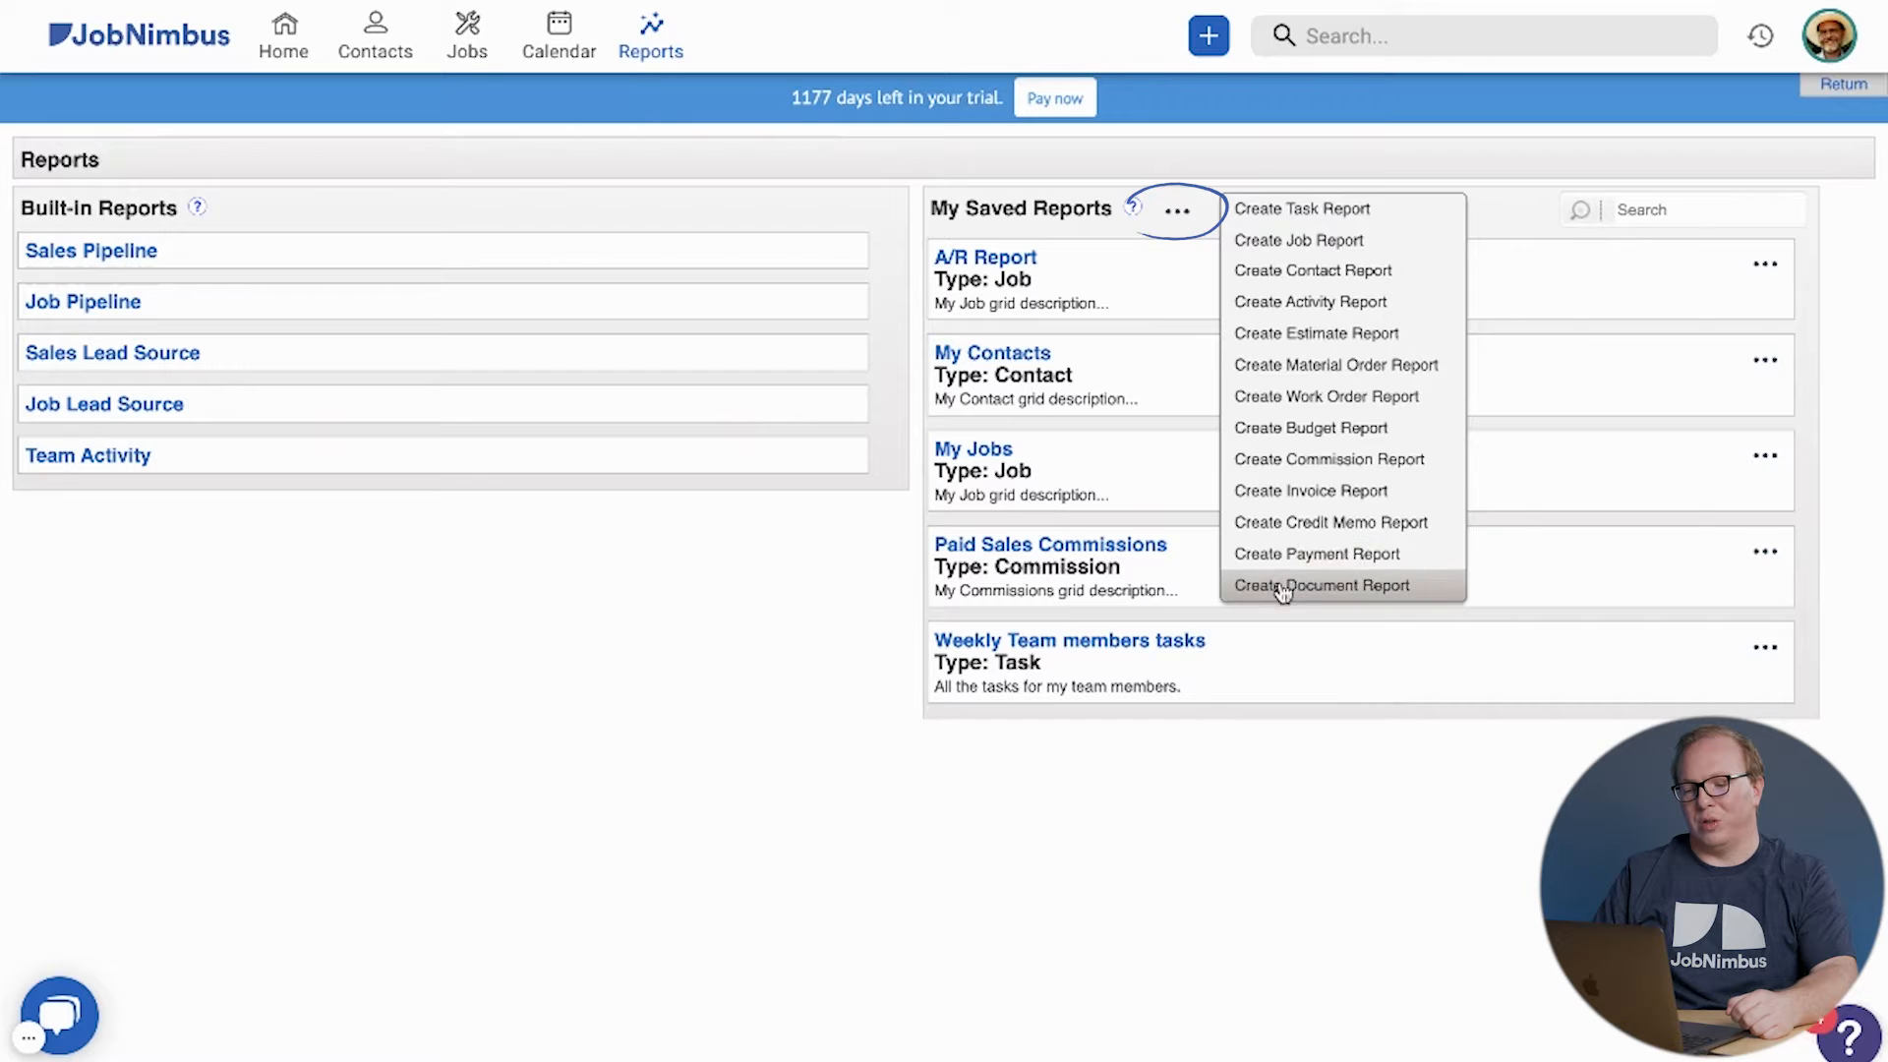
Step: Create a new contact report and remove its Number, Type, Created By, State and Stage columns
click(1322, 278)
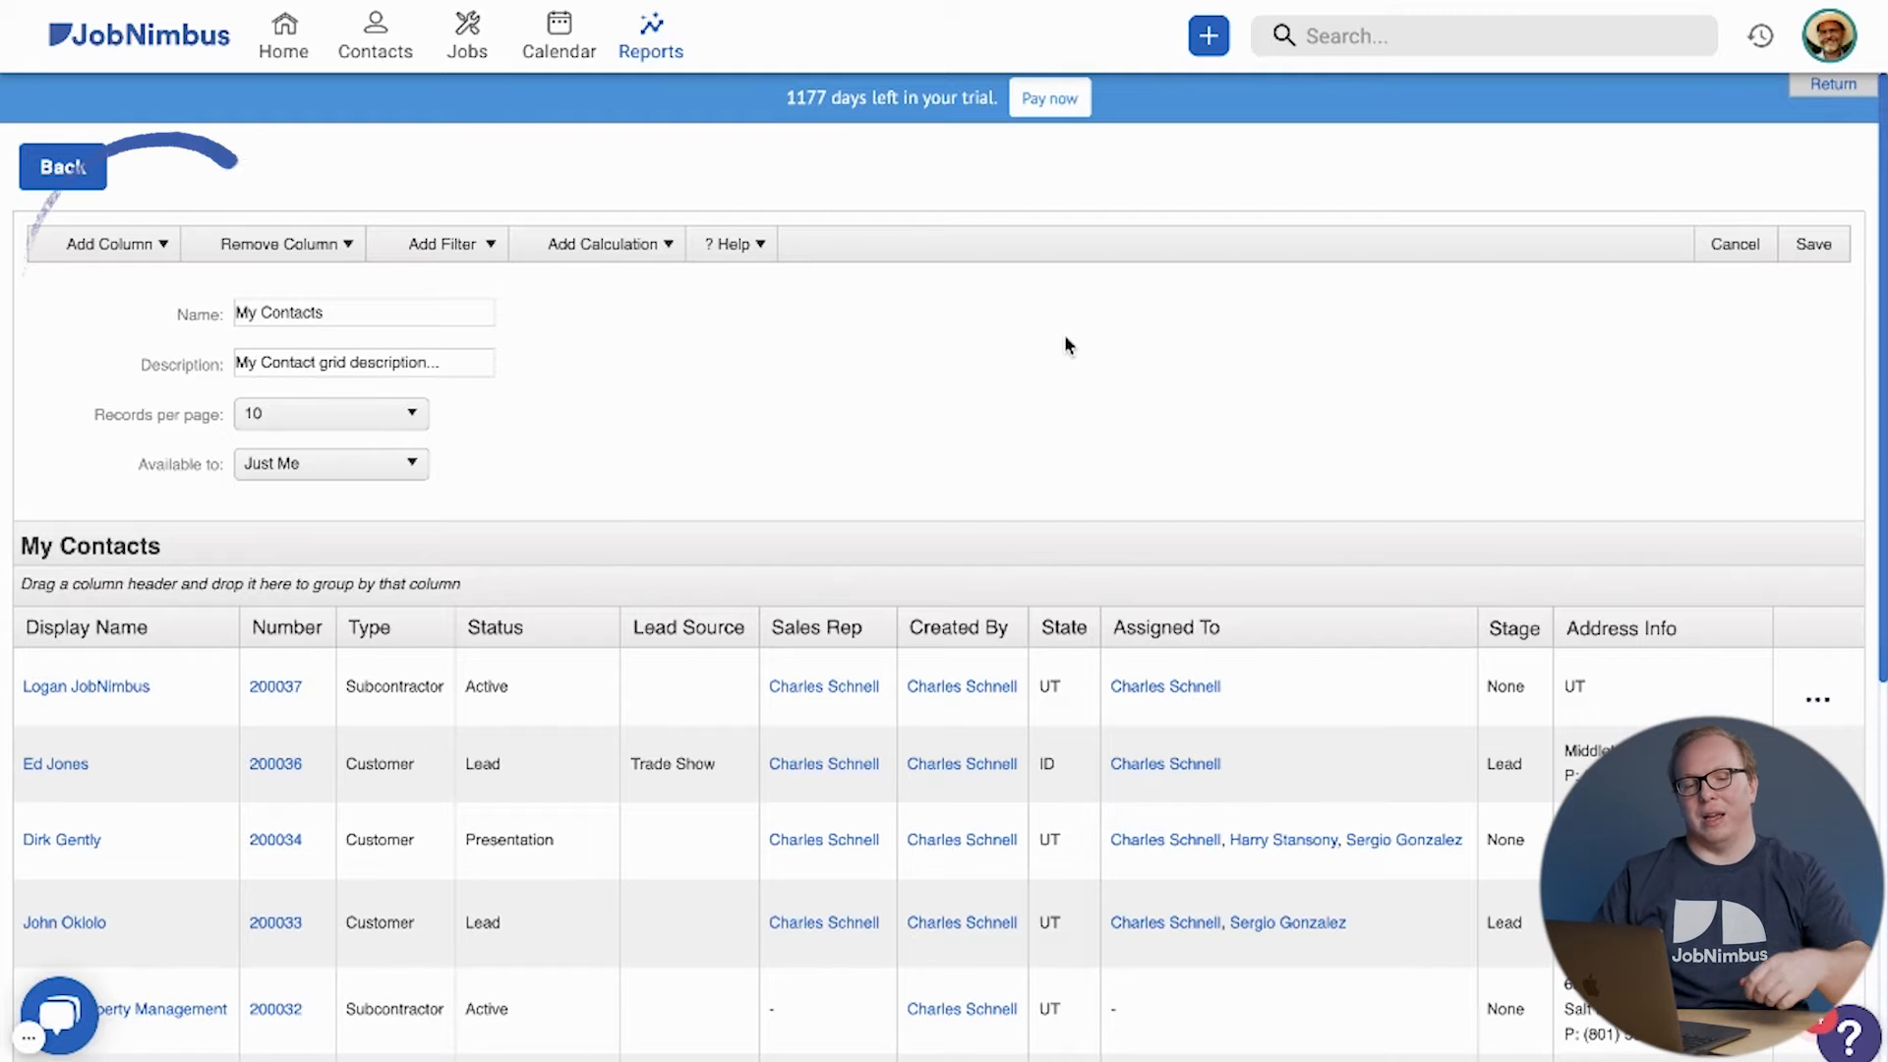
click(315, 248)
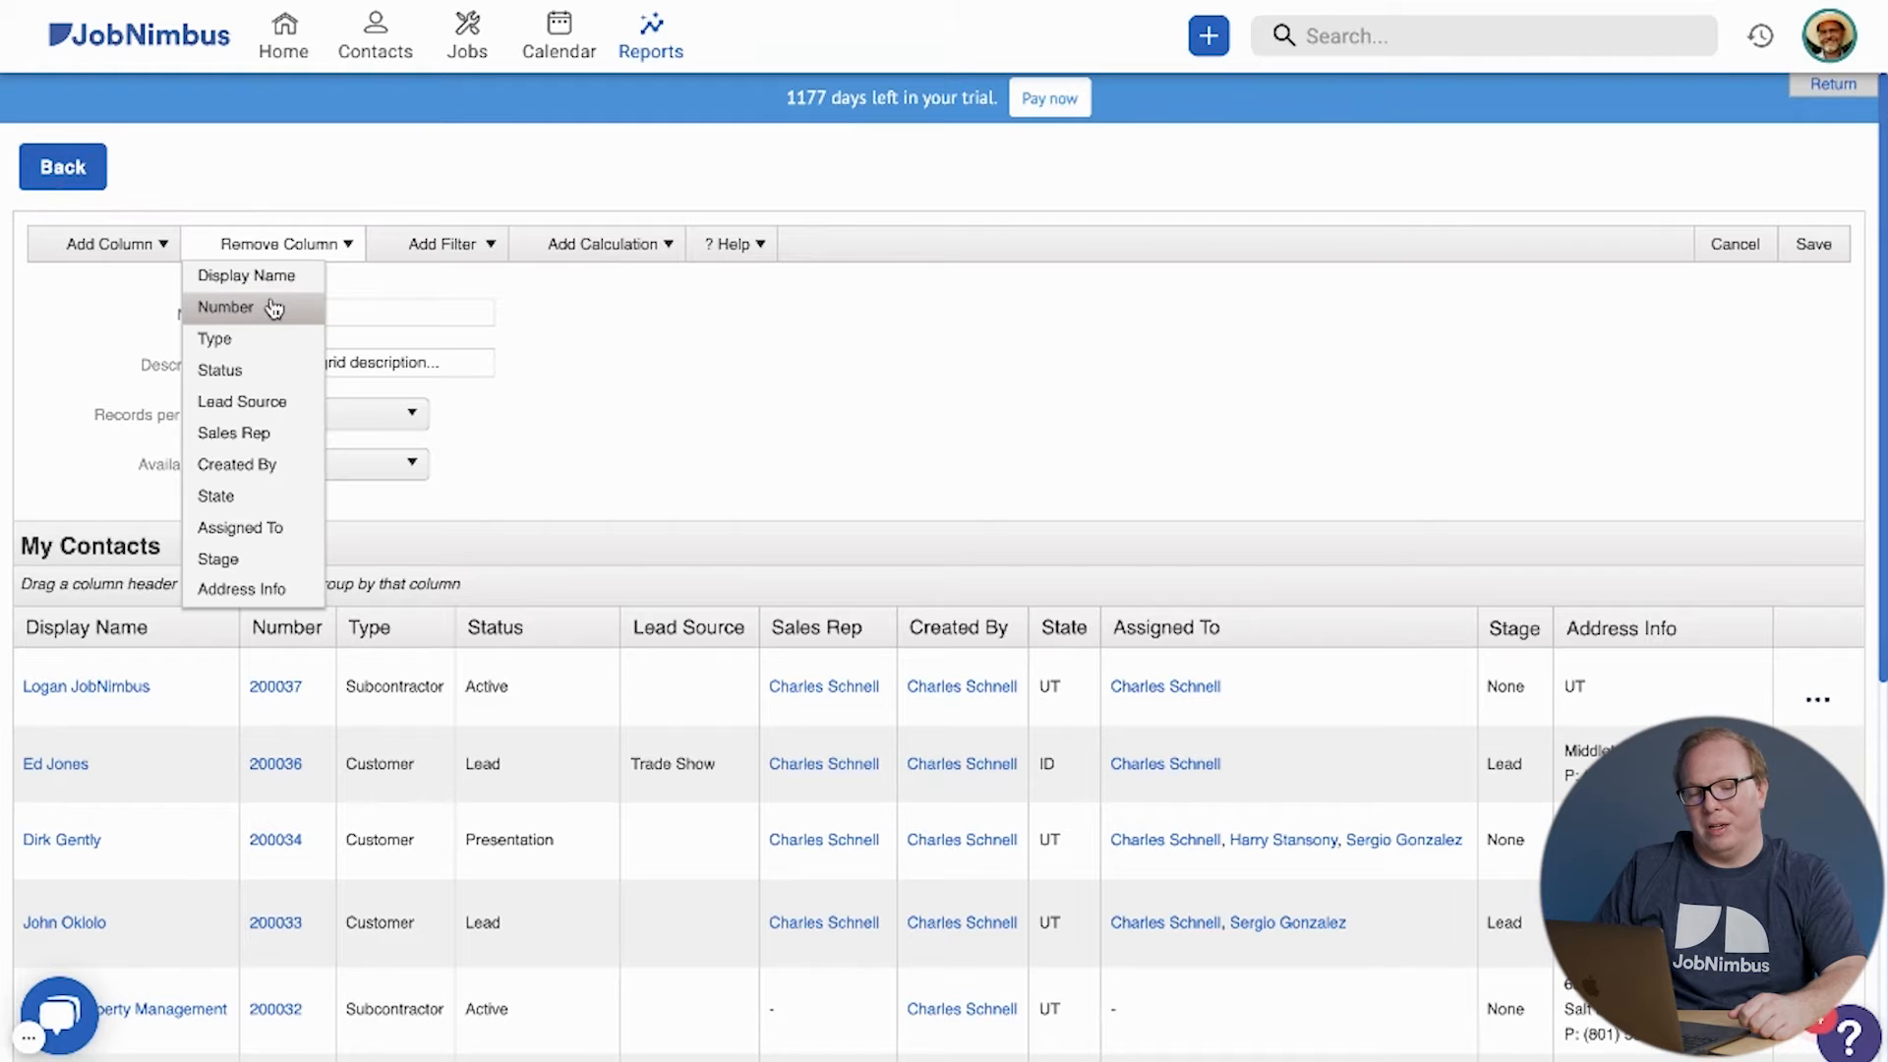
click(273, 309)
click(276, 254)
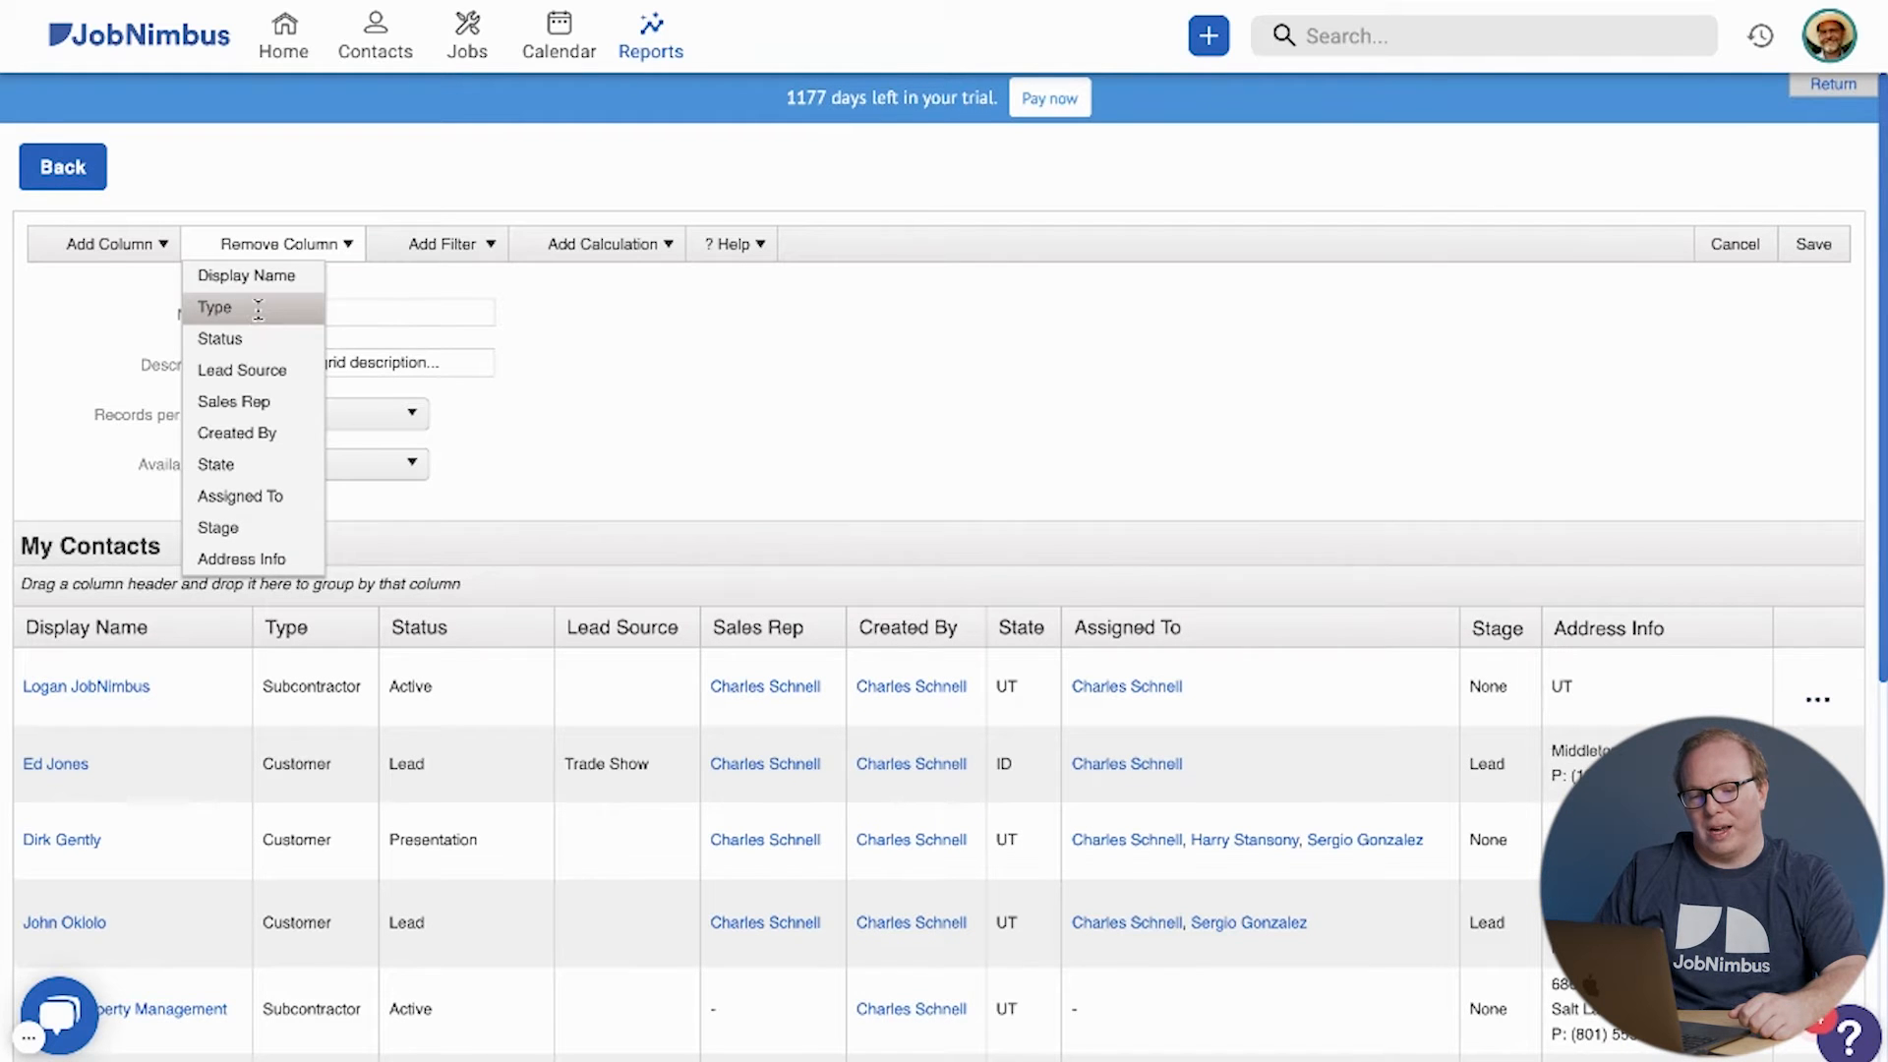
click(261, 313)
click(291, 243)
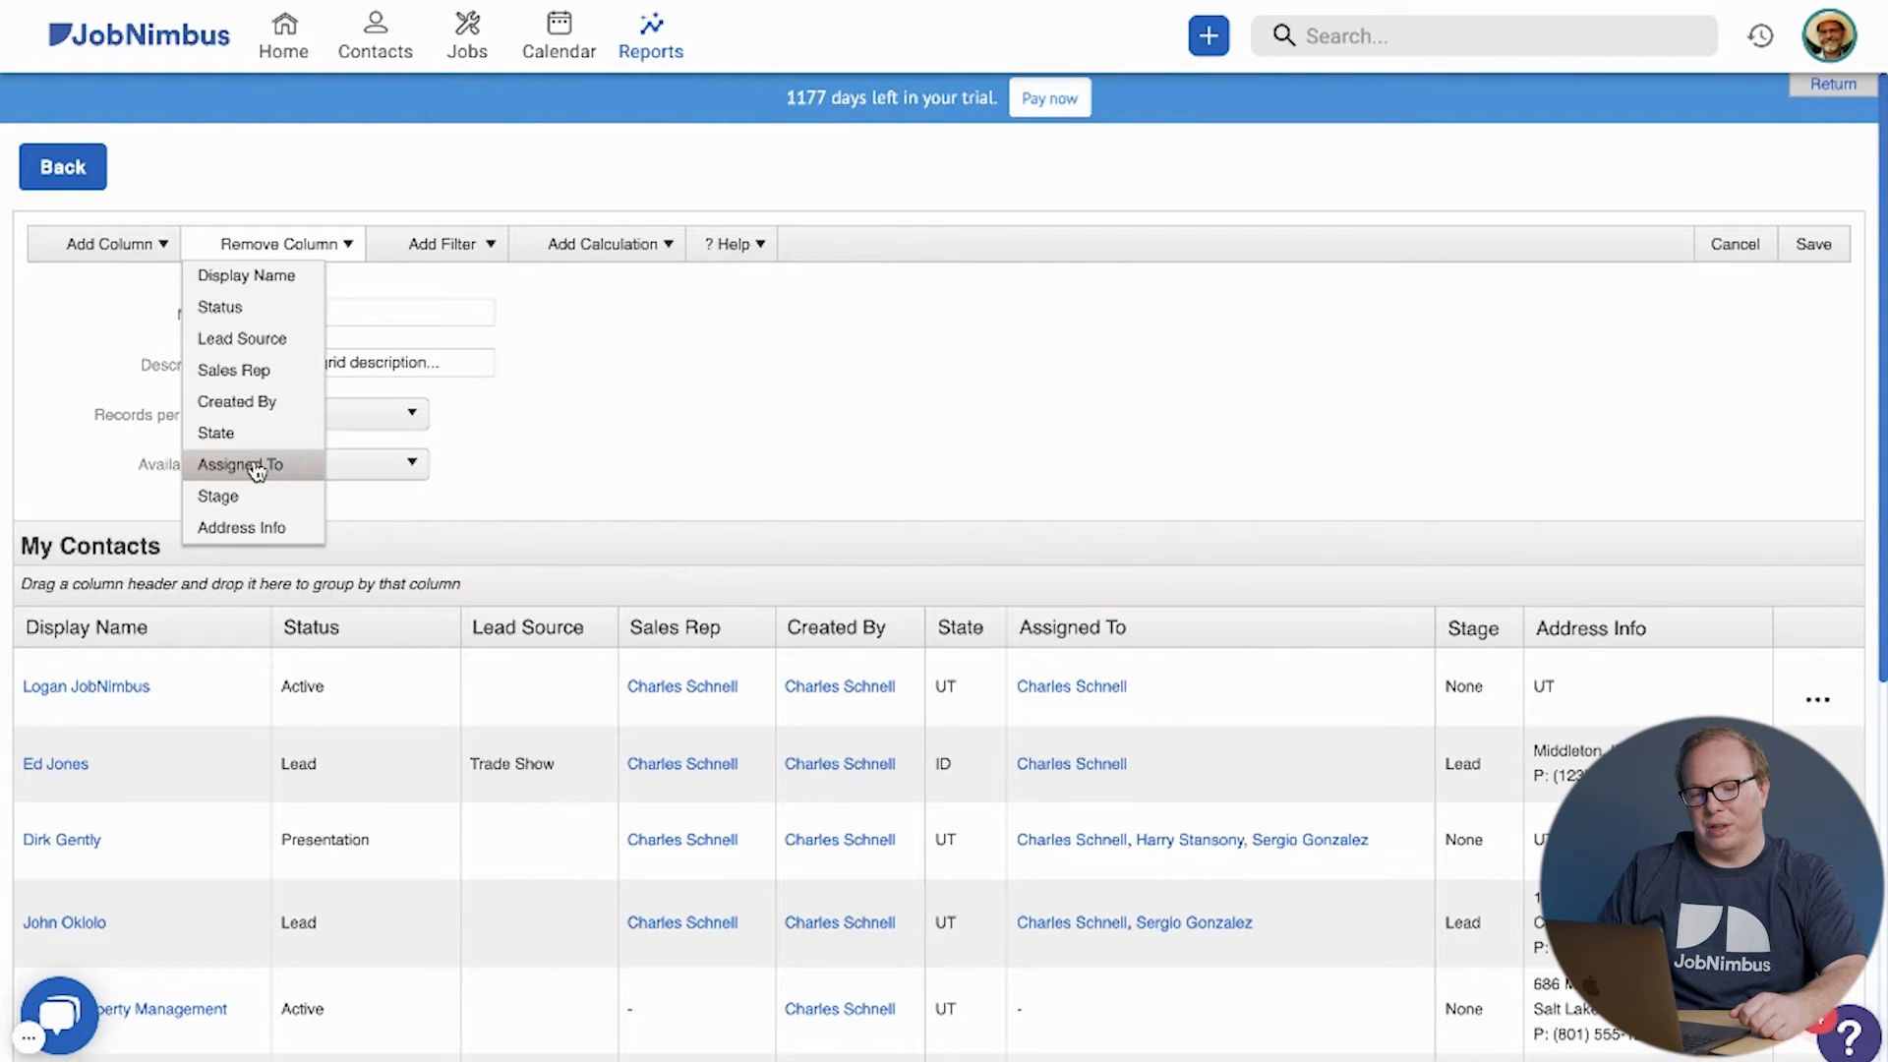
click(282, 401)
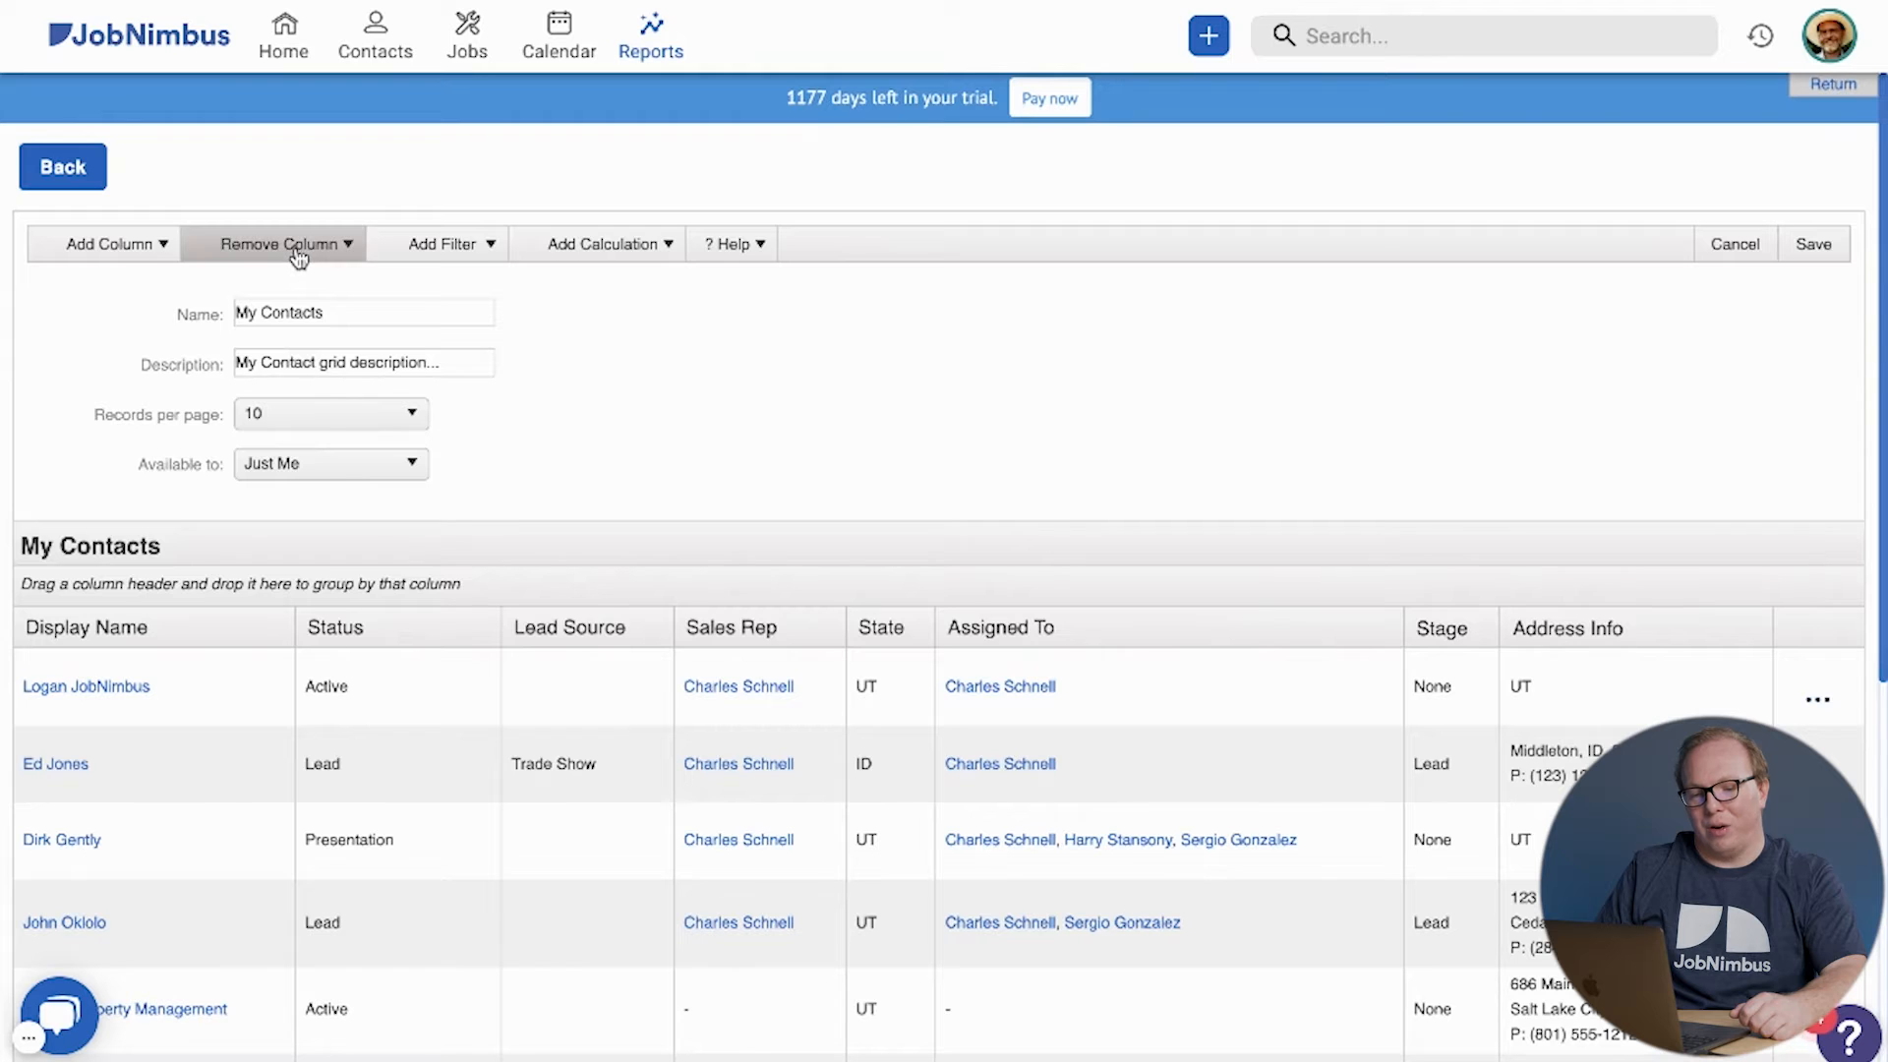
click(293, 248)
click(244, 399)
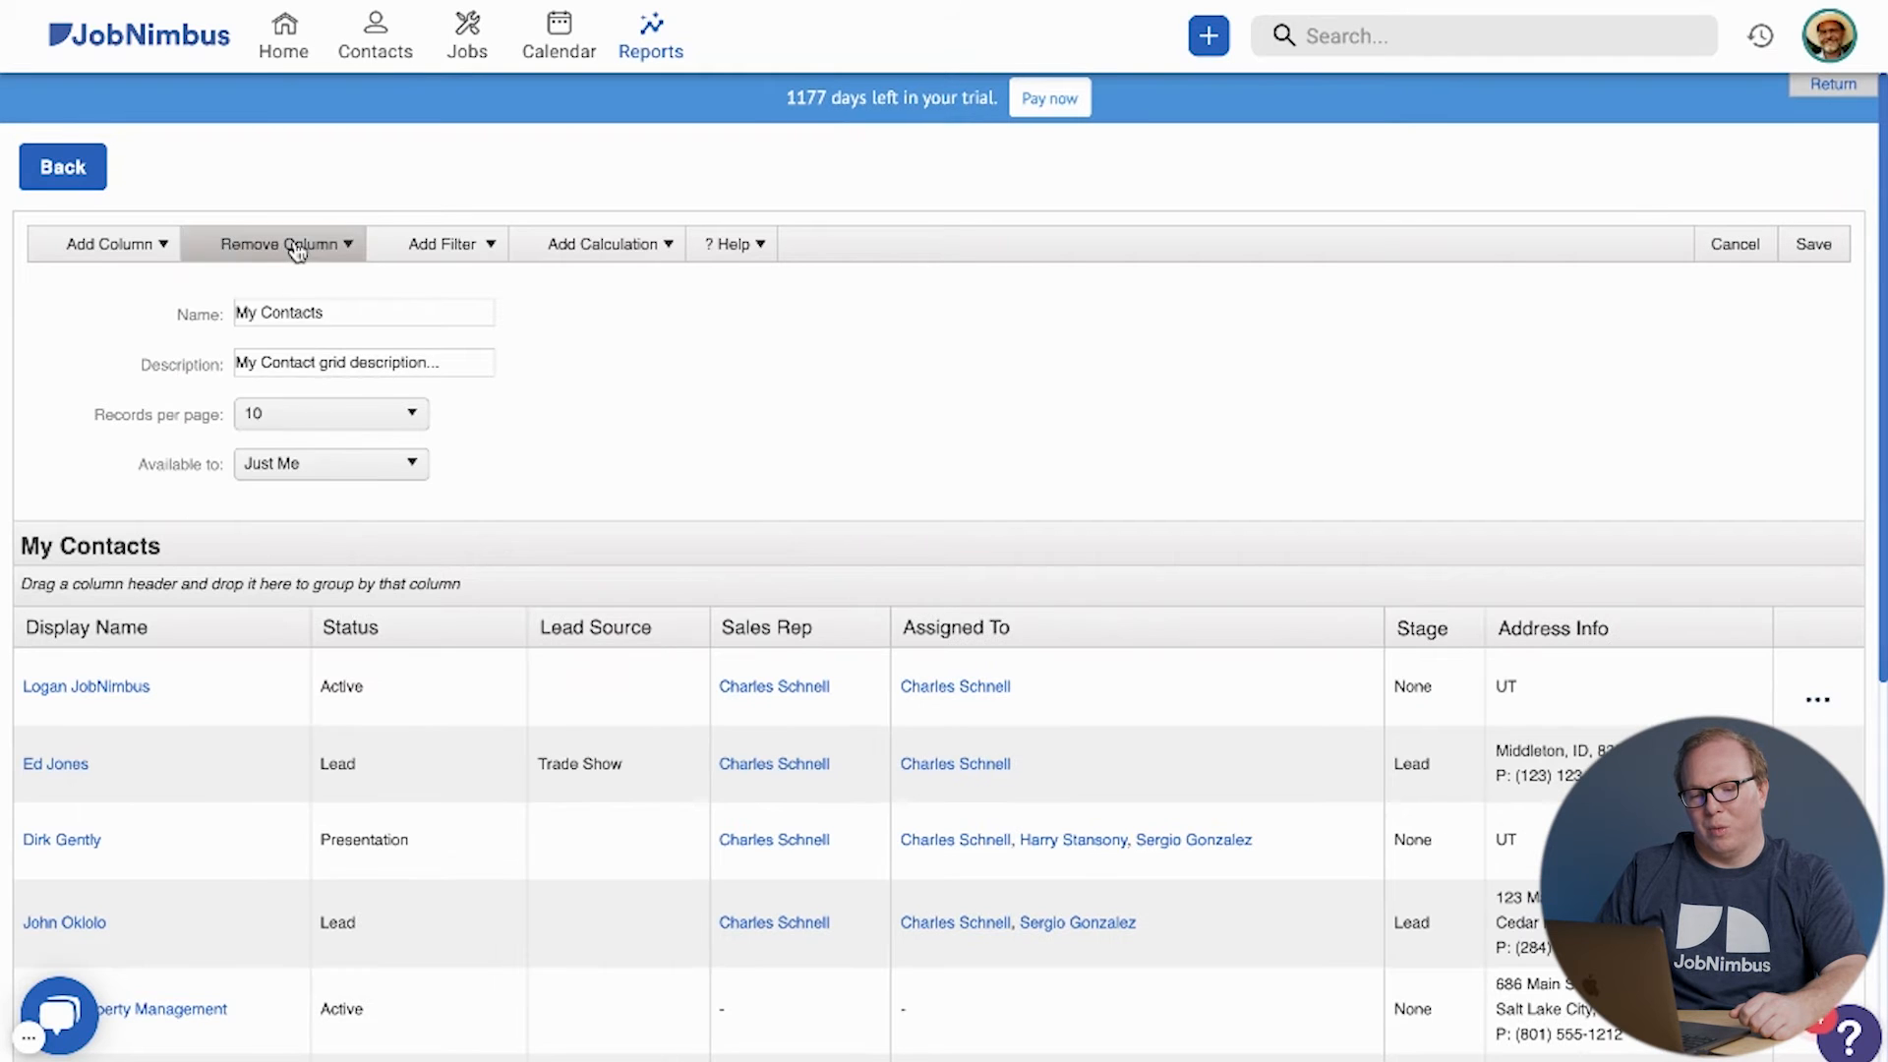
click(283, 243)
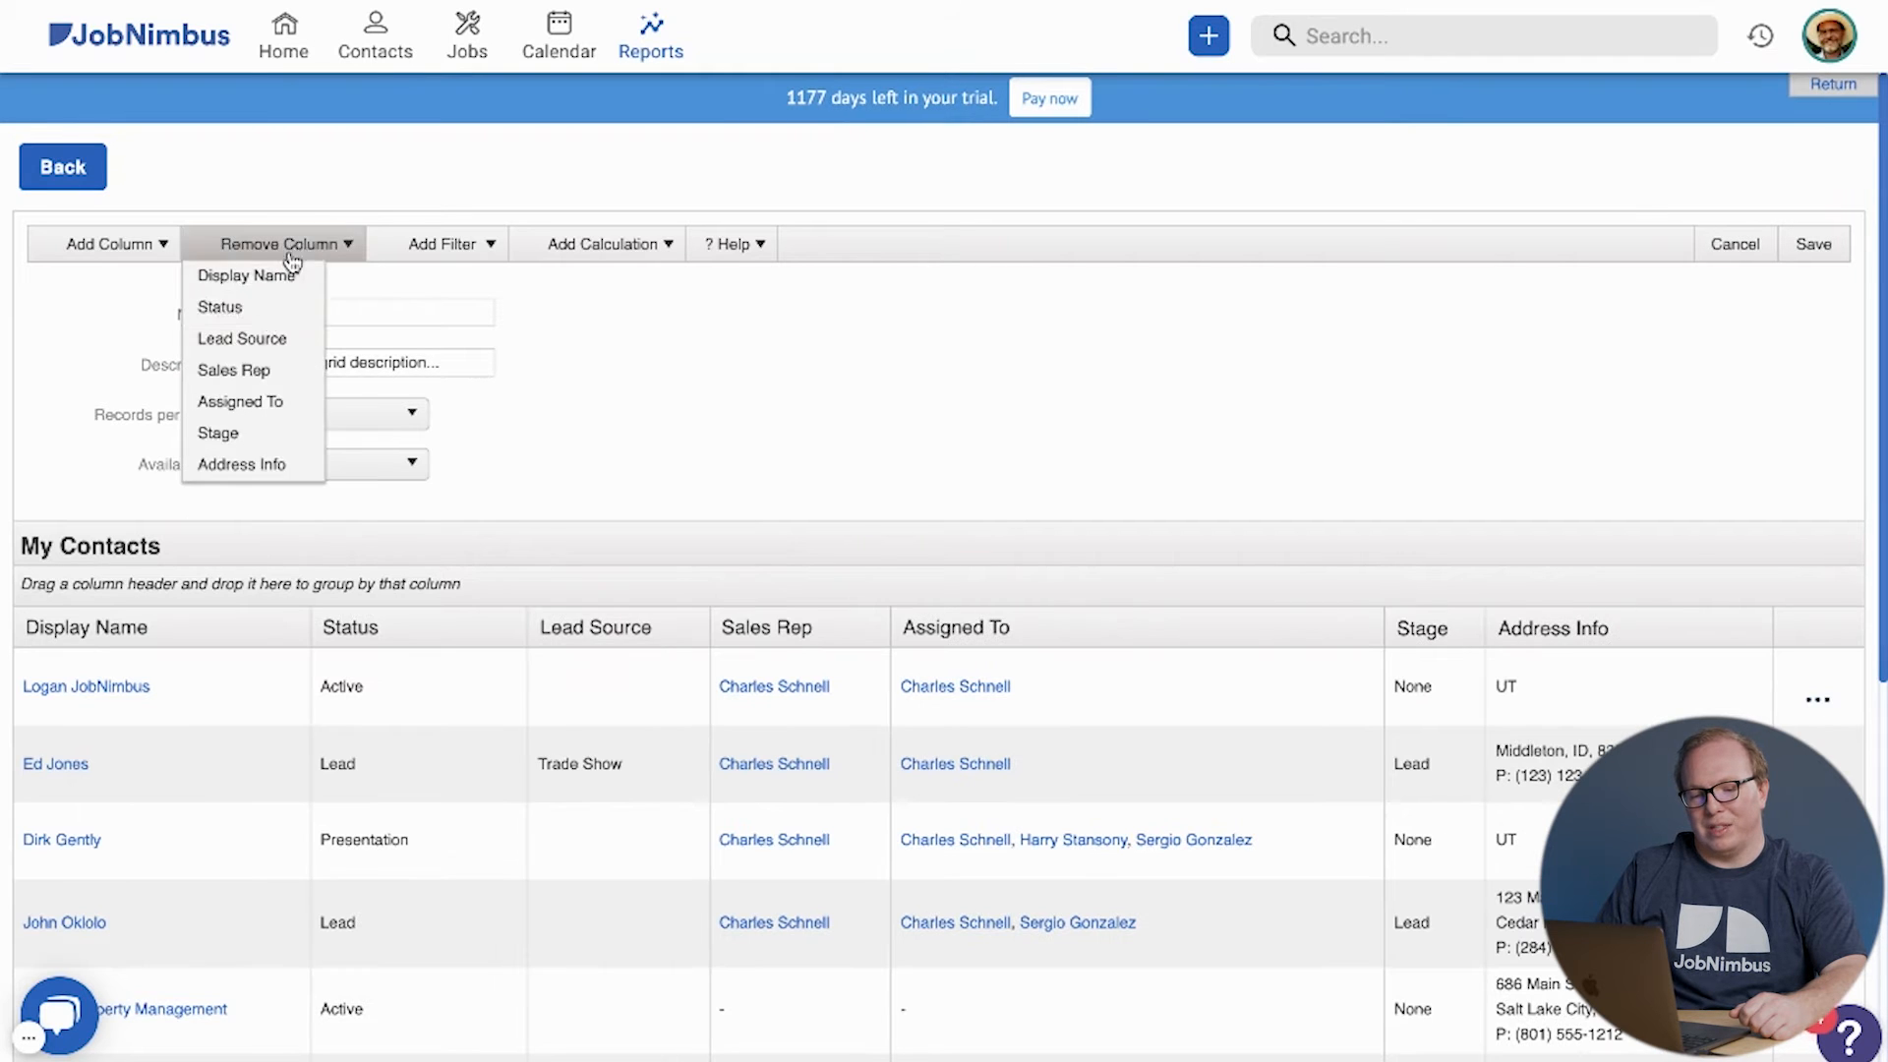
click(261, 436)
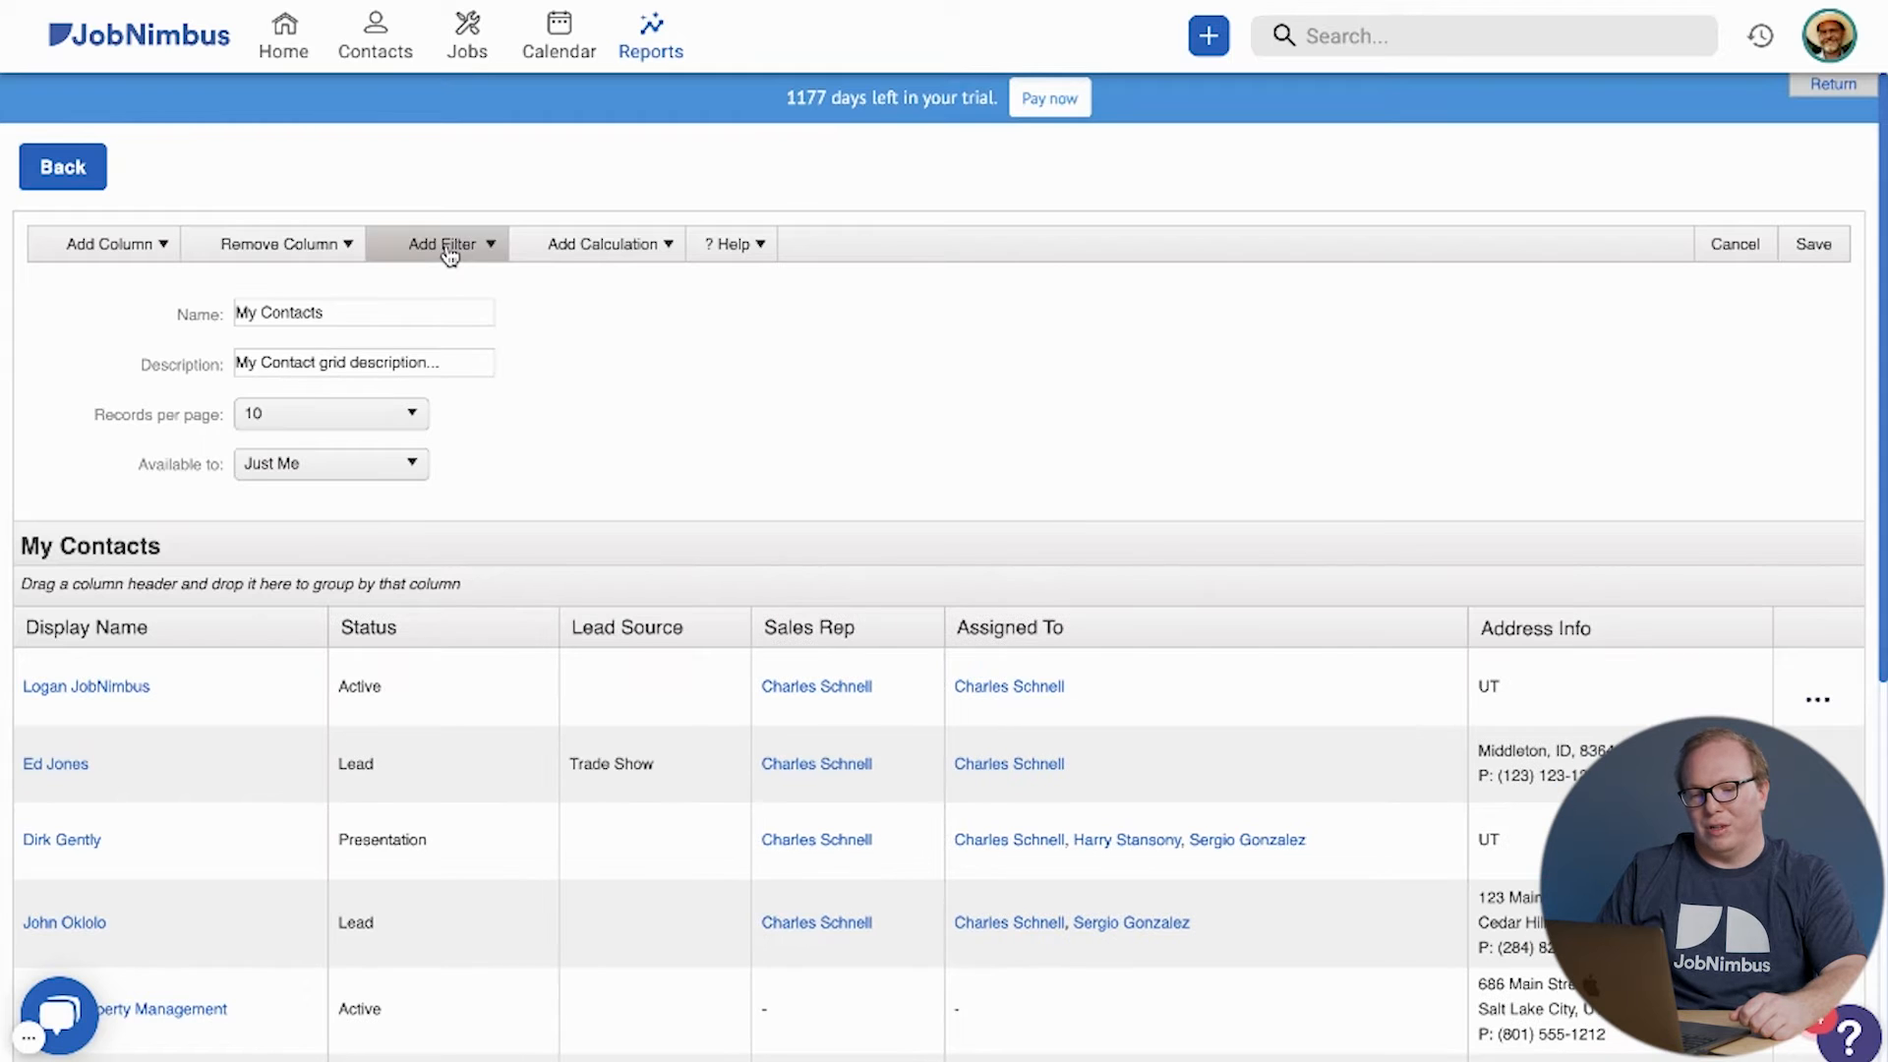
Step: Add the Days In Status column to the contact report
click(114, 256)
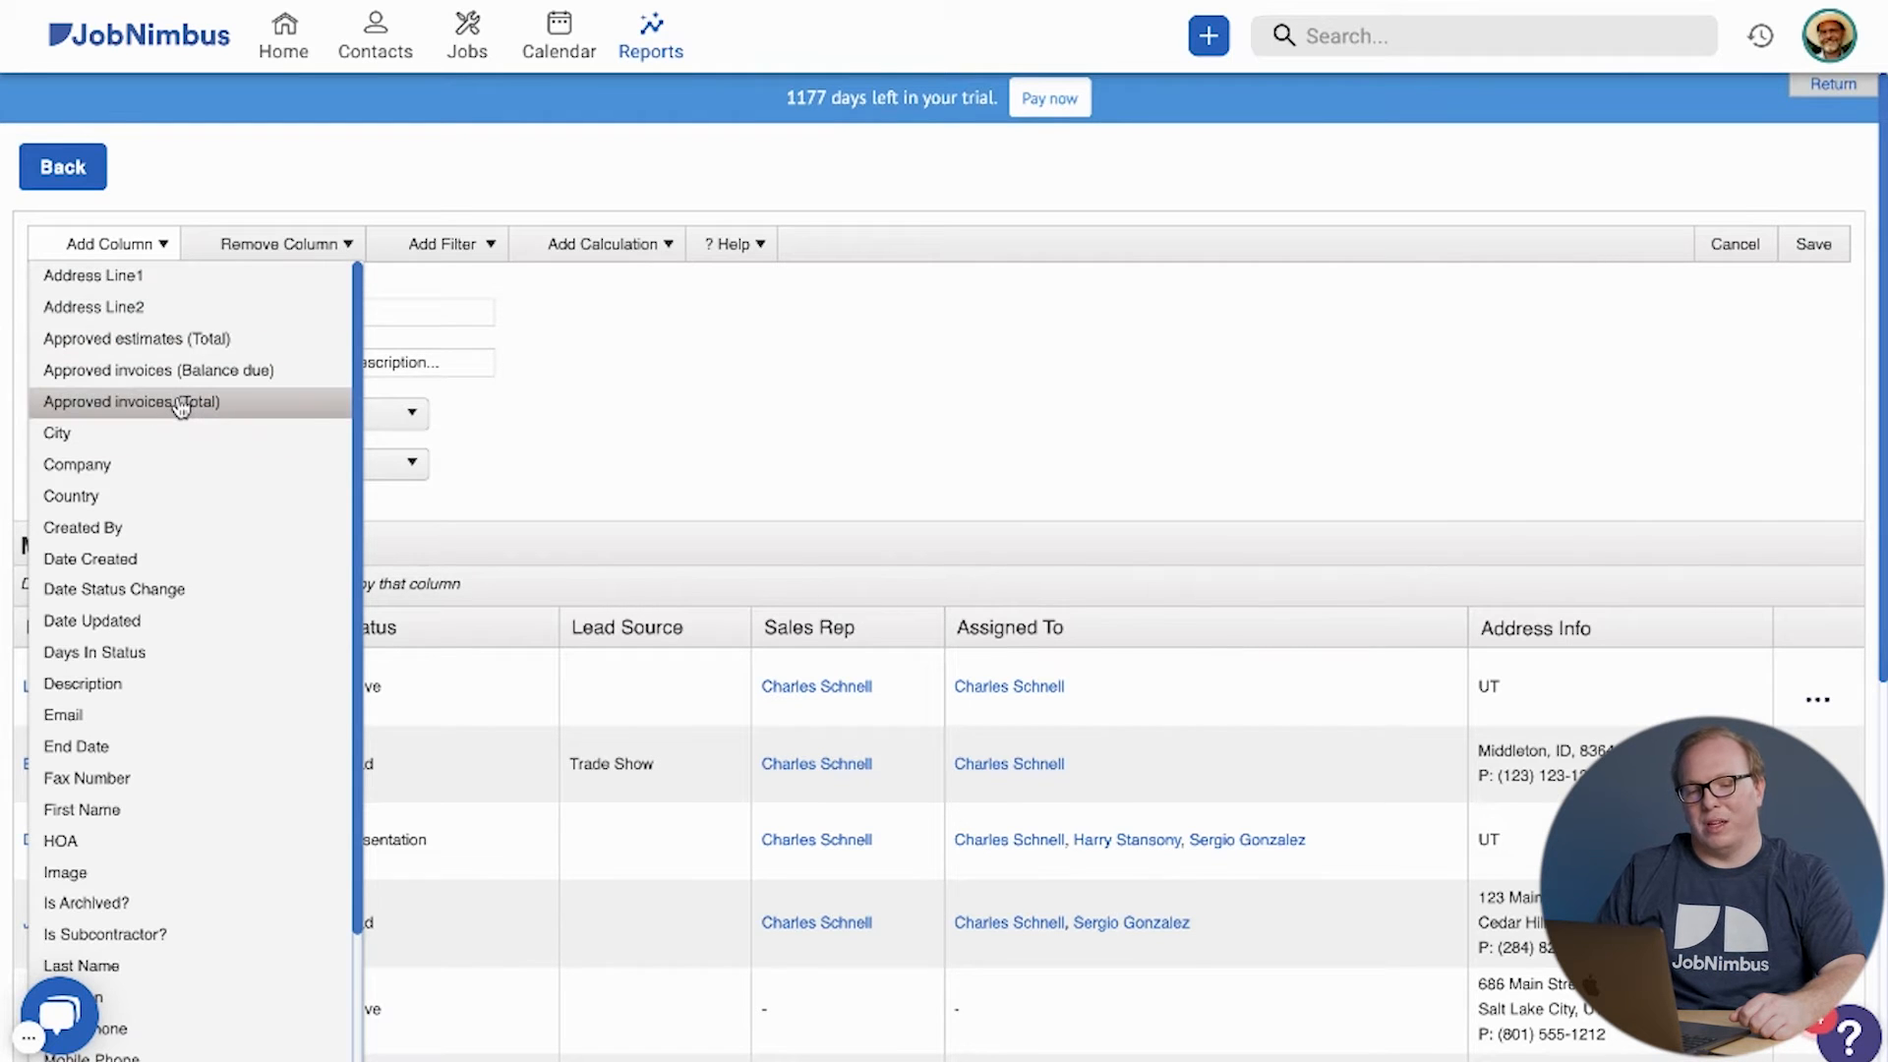
scroll(182, 408, down, 5)
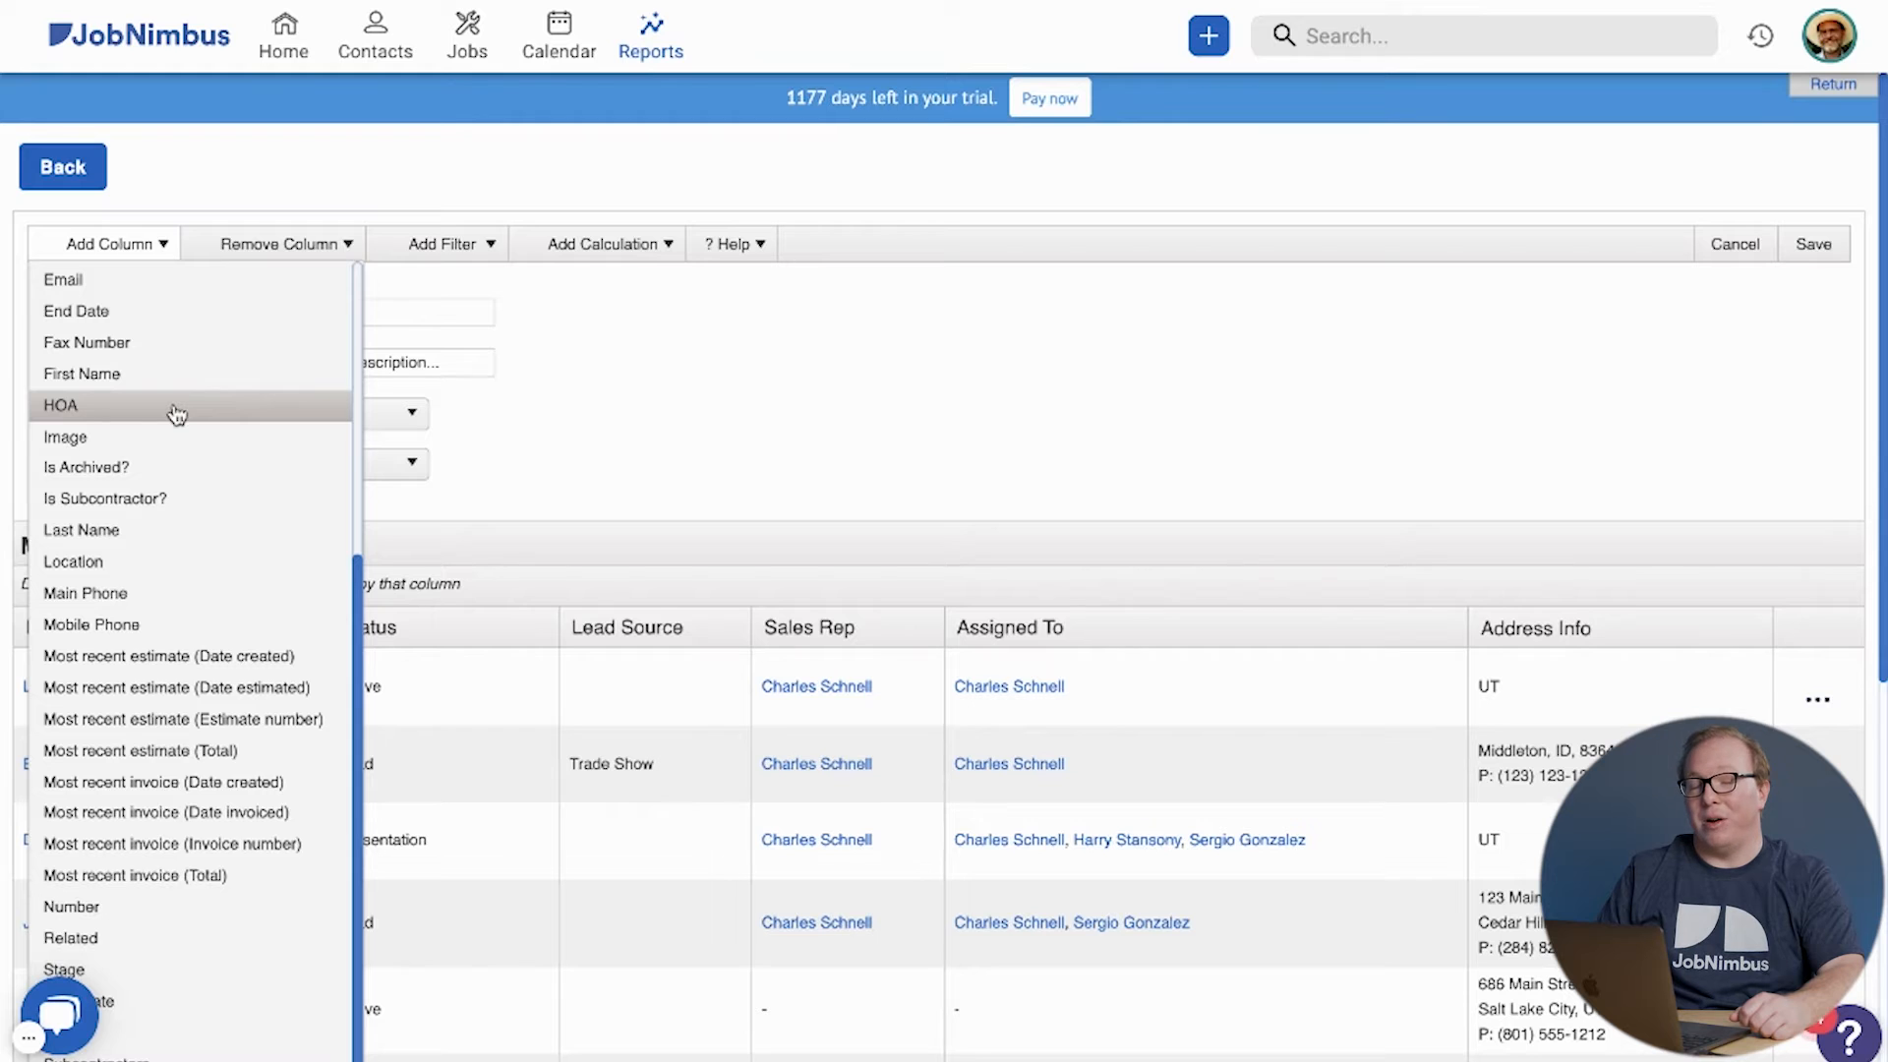
scroll(175, 411, down, 1)
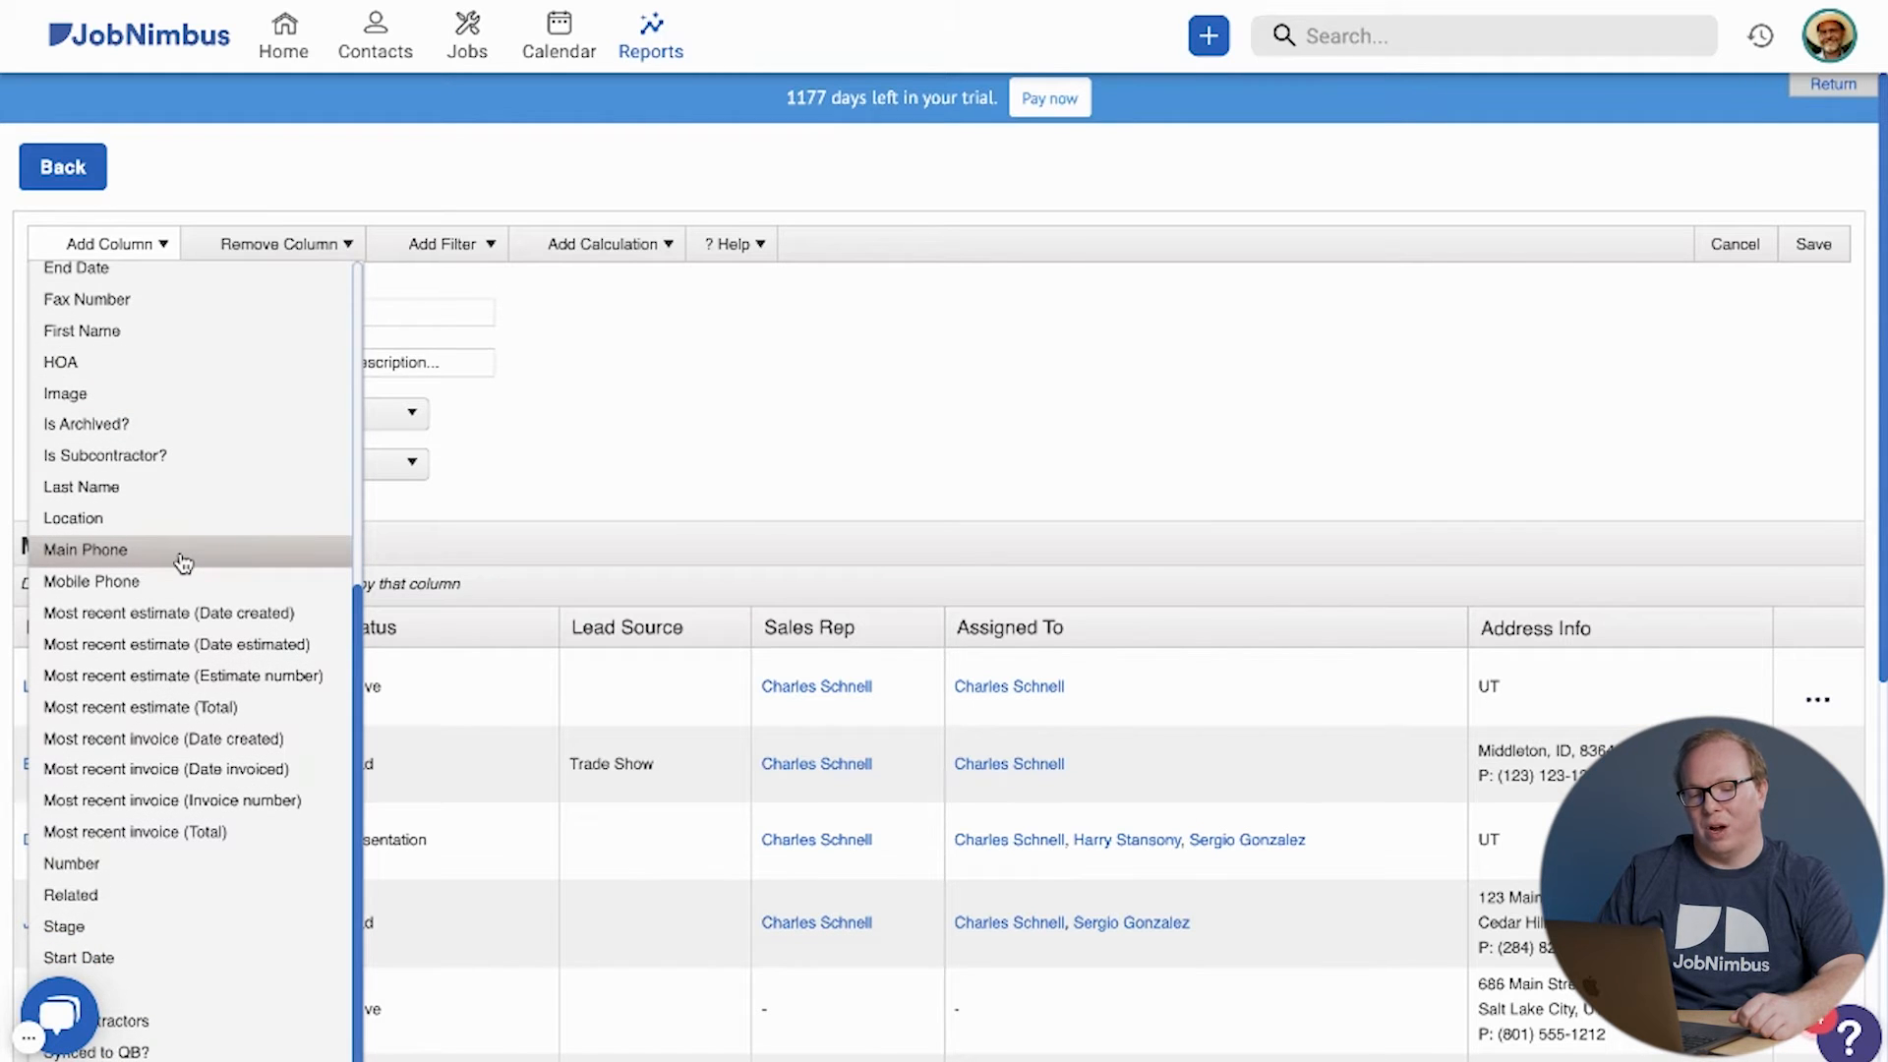
scroll(197, 644, up, 5)
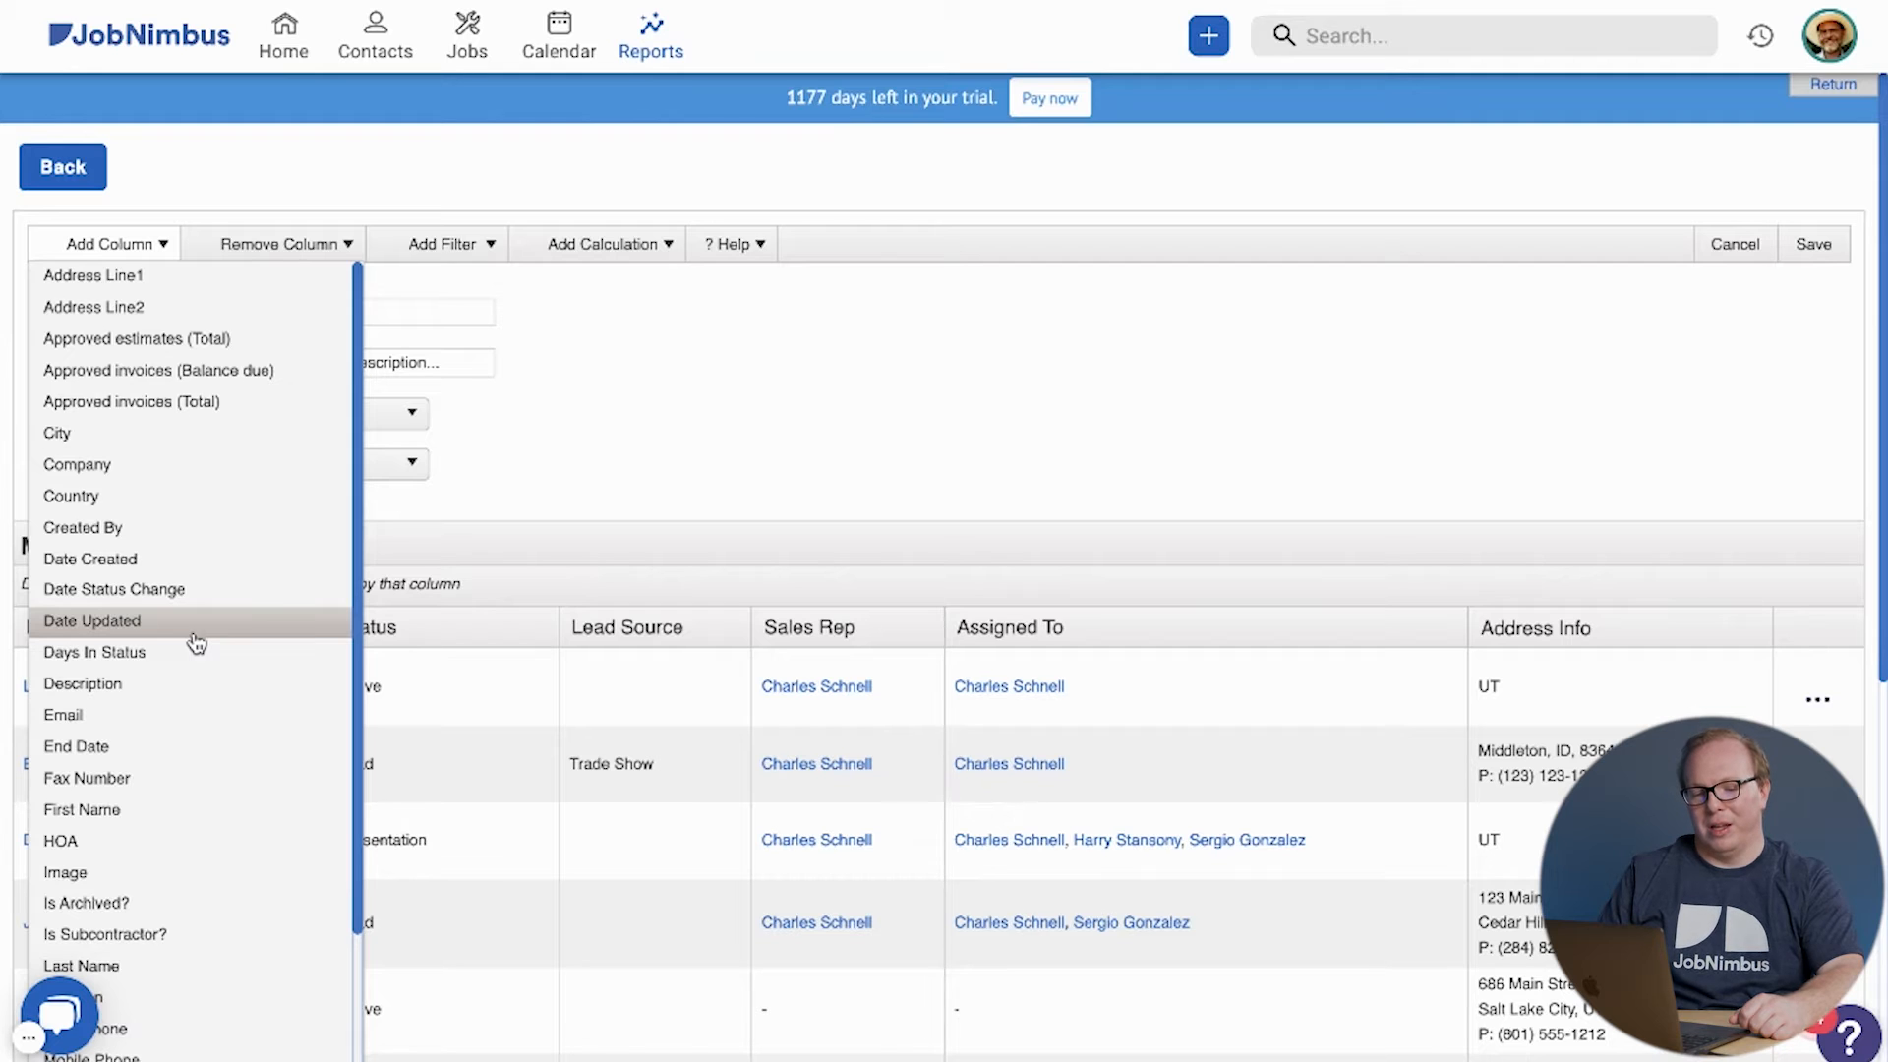
click(175, 658)
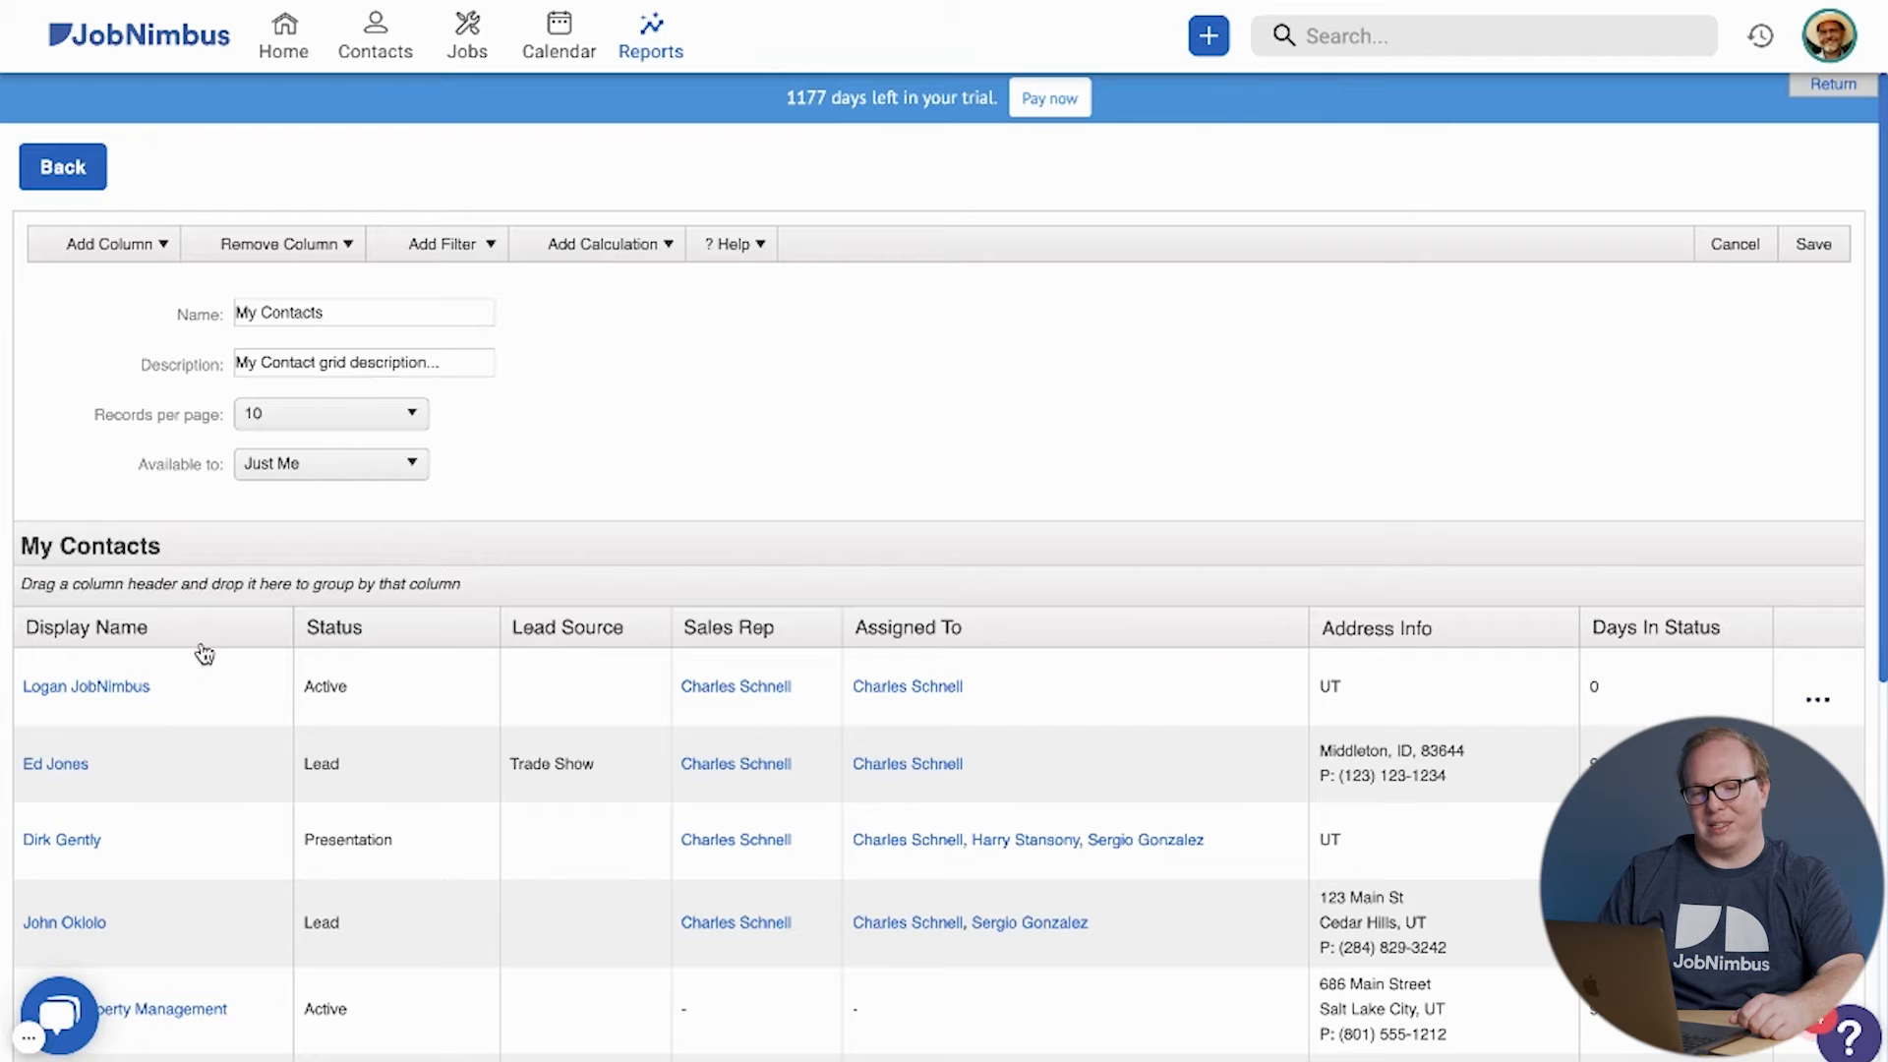
Step: Filter the report by Type to include Customer contacts and exclude empty records
click(458, 248)
scroll(552, 443, down, 1)
scroll(552, 442, down, 5)
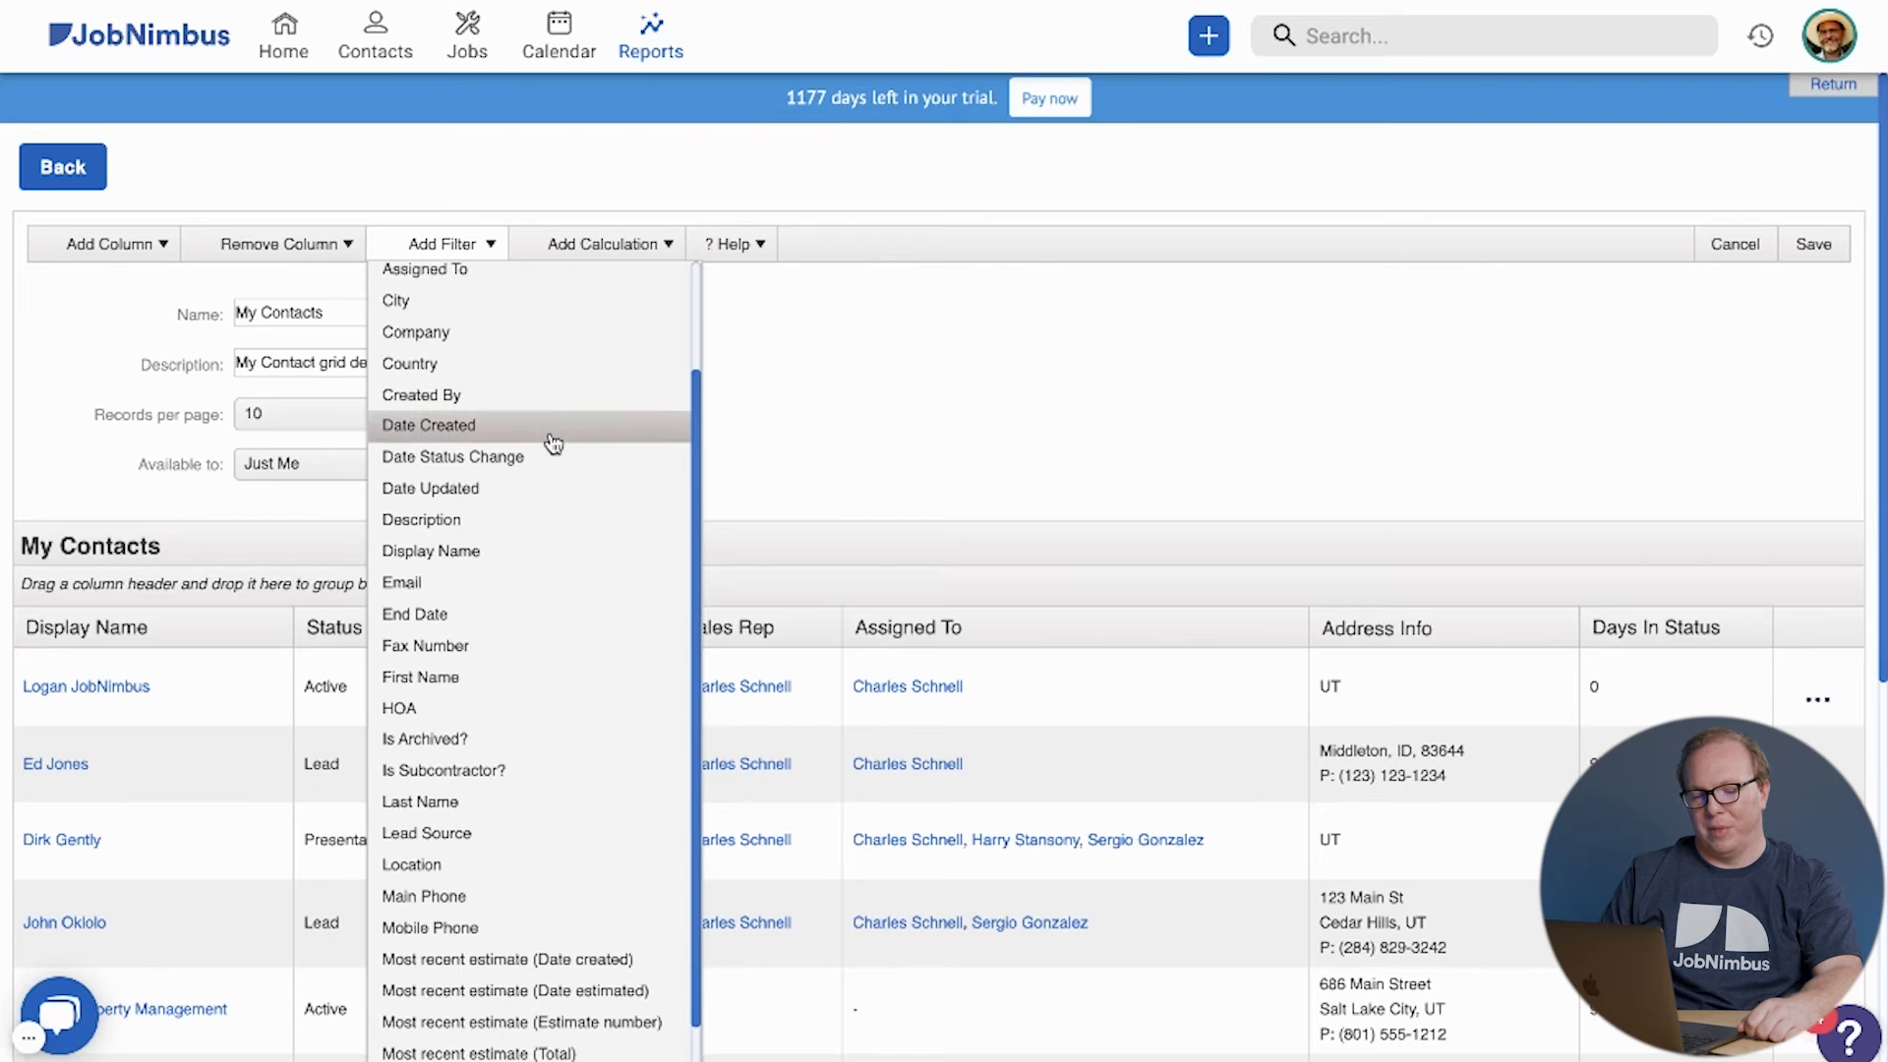
scroll(553, 443, down, 8)
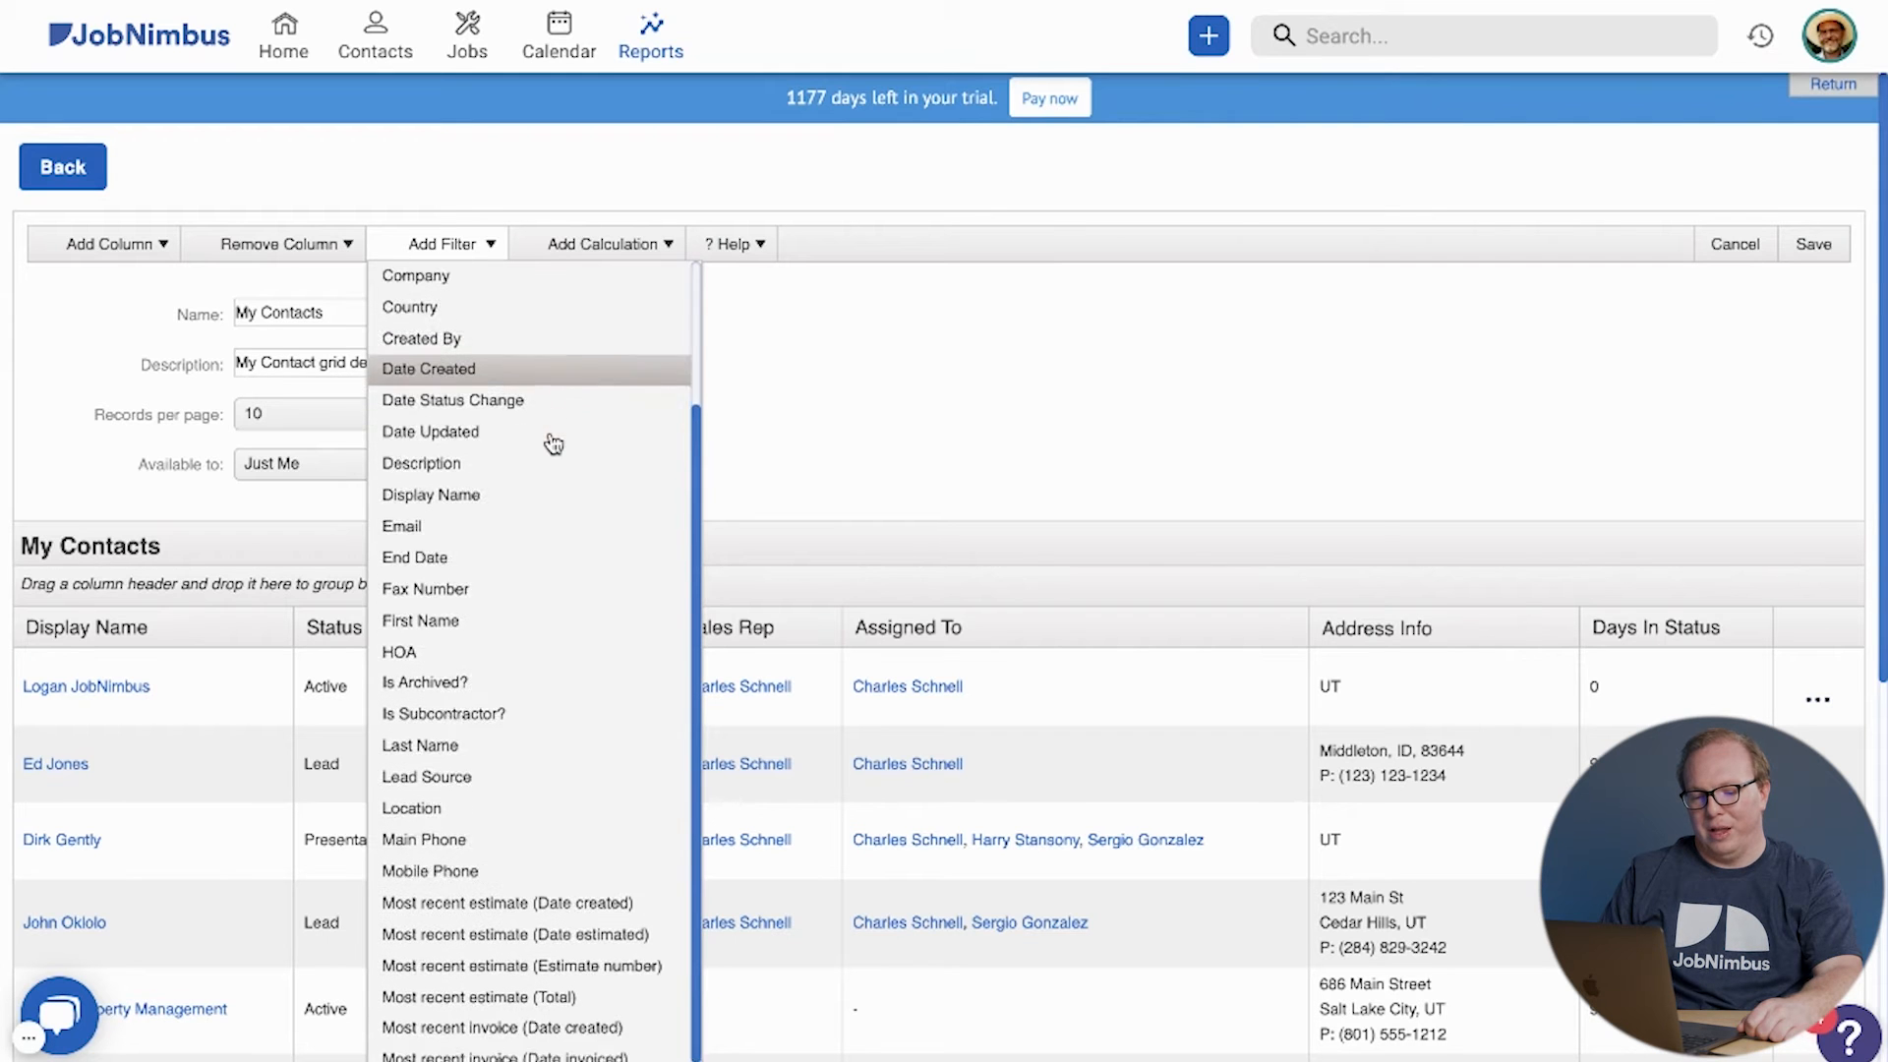
scroll(554, 442, down, 3)
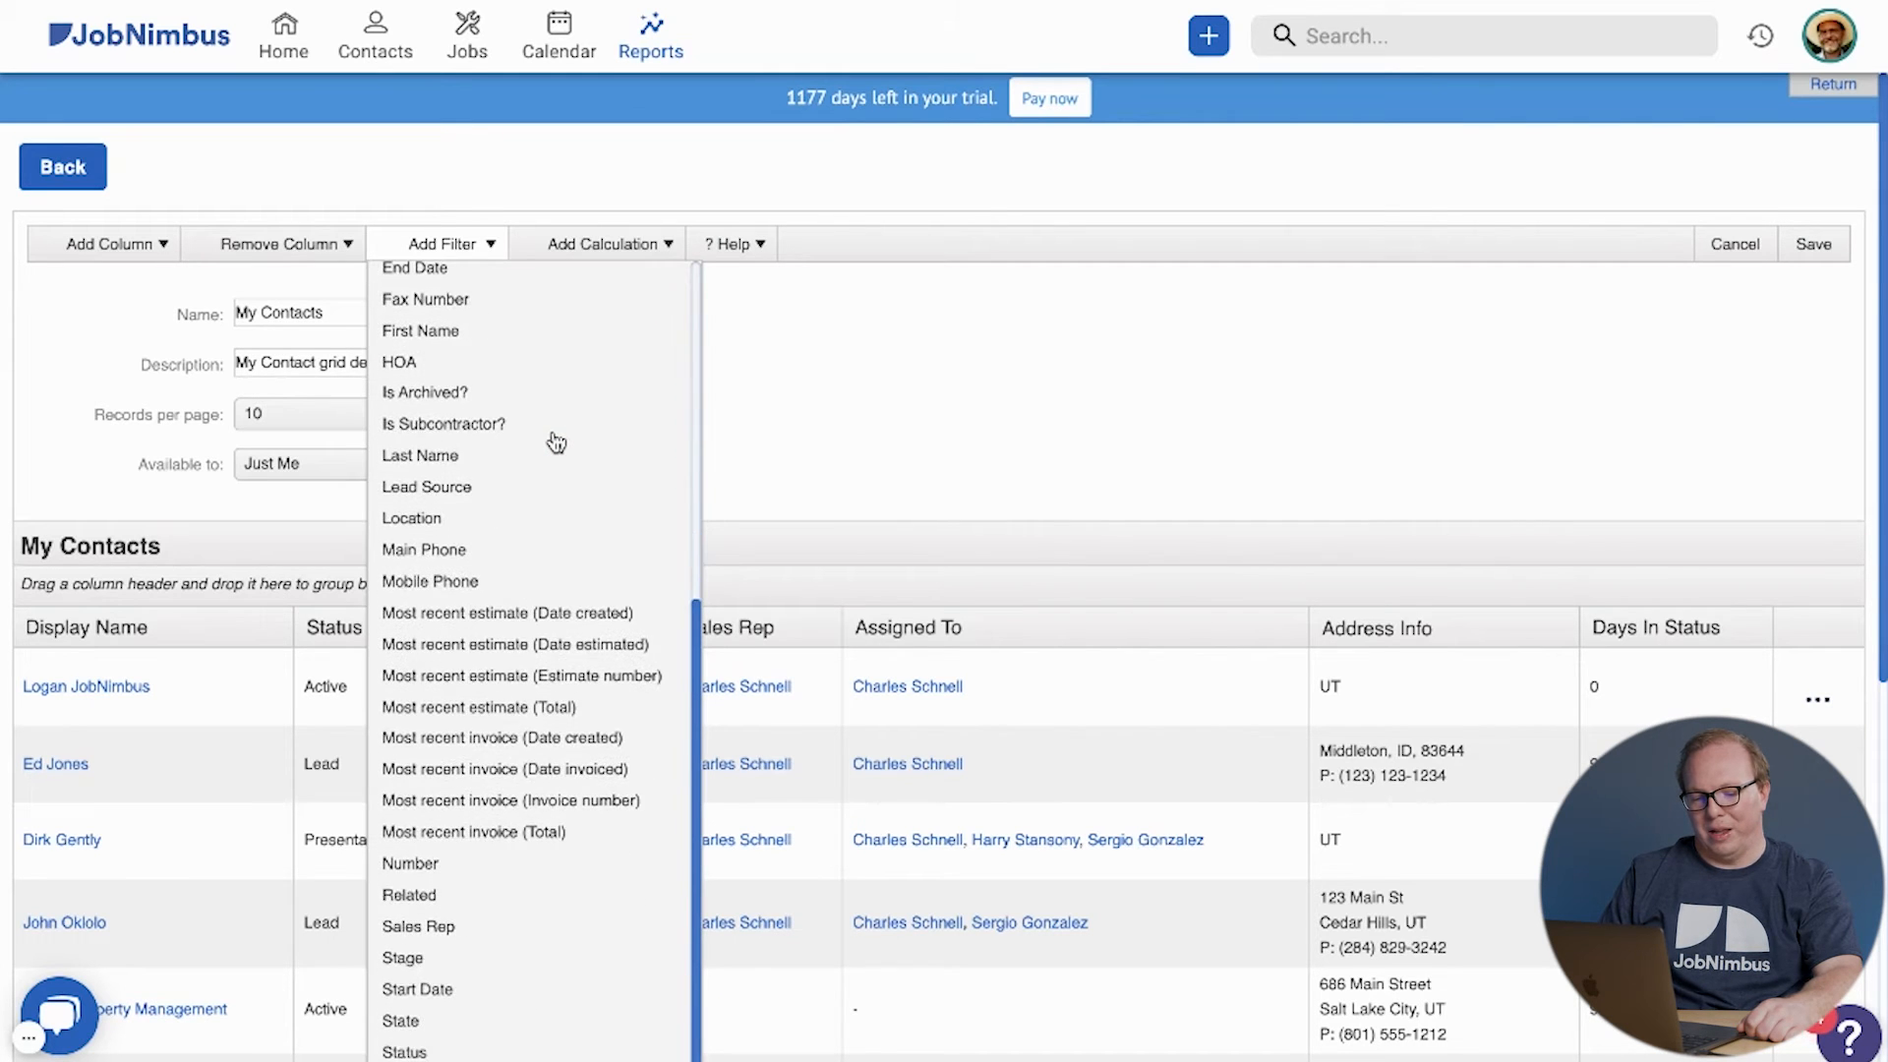
scroll(553, 522, down, 8)
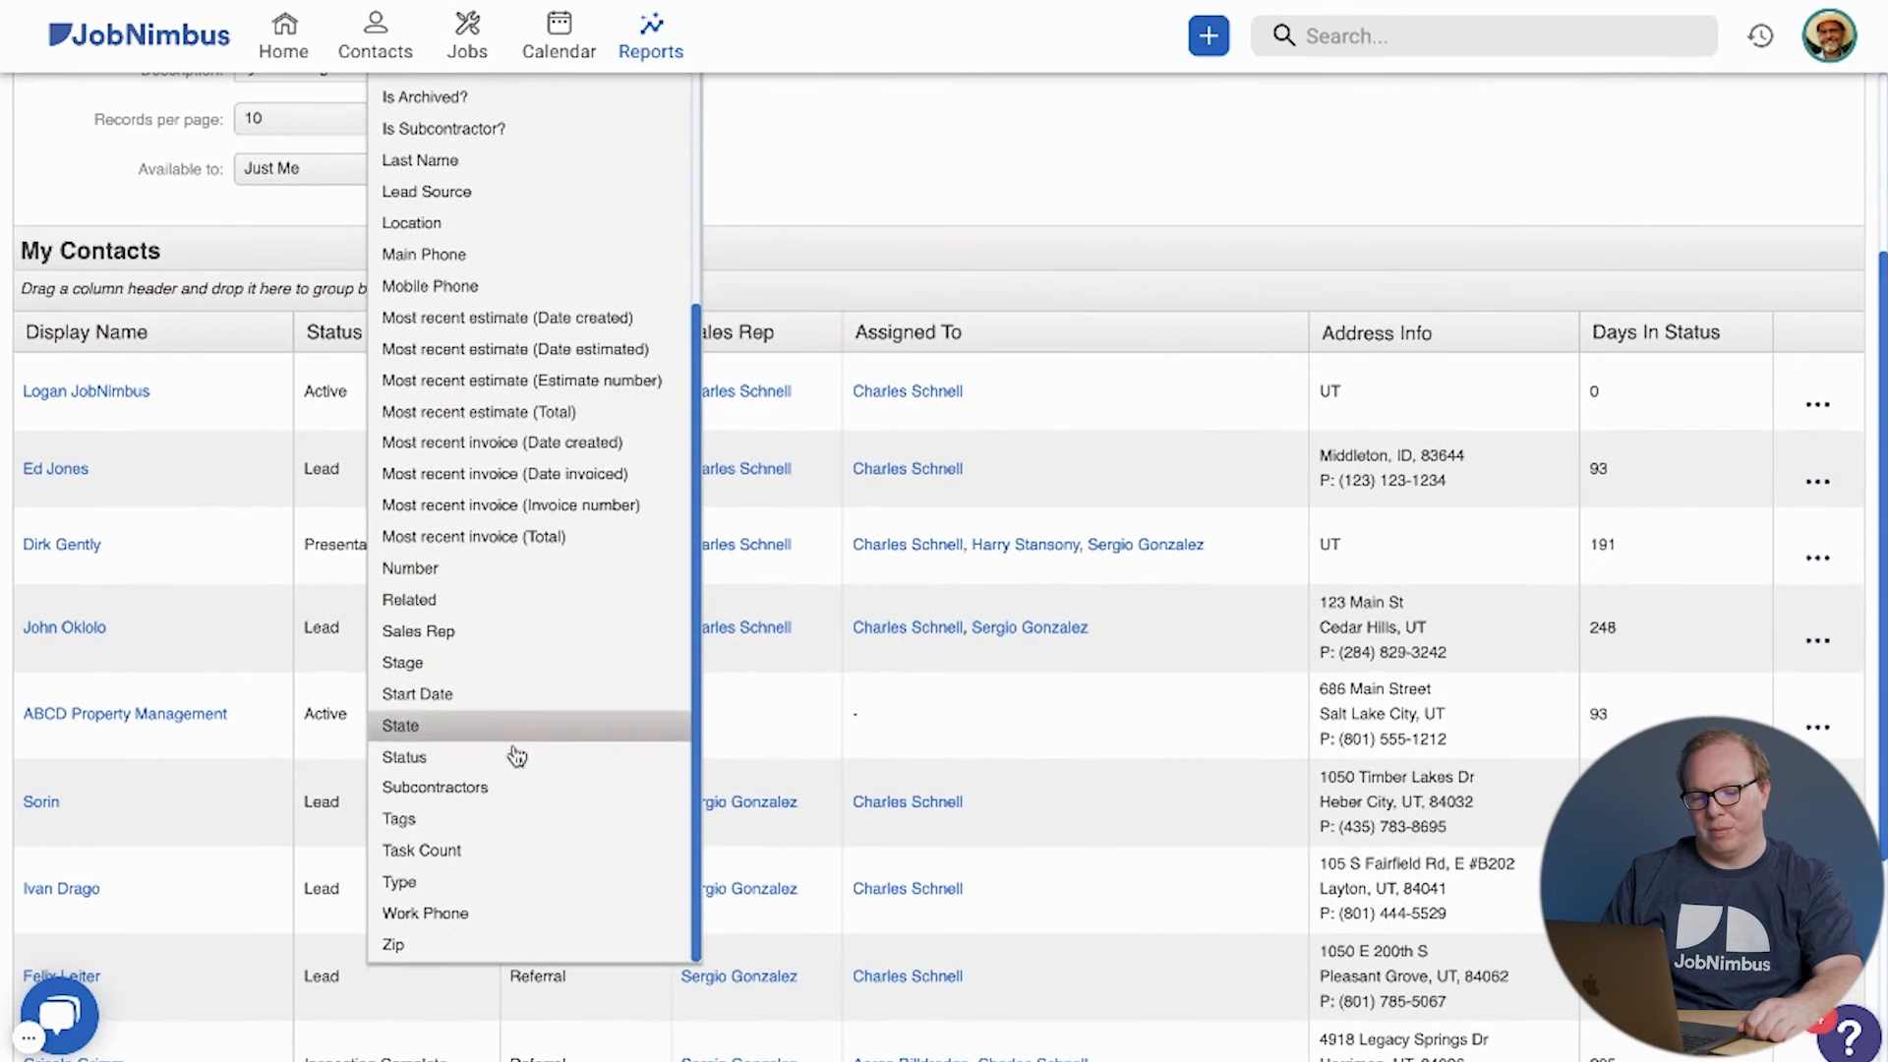
click(462, 932)
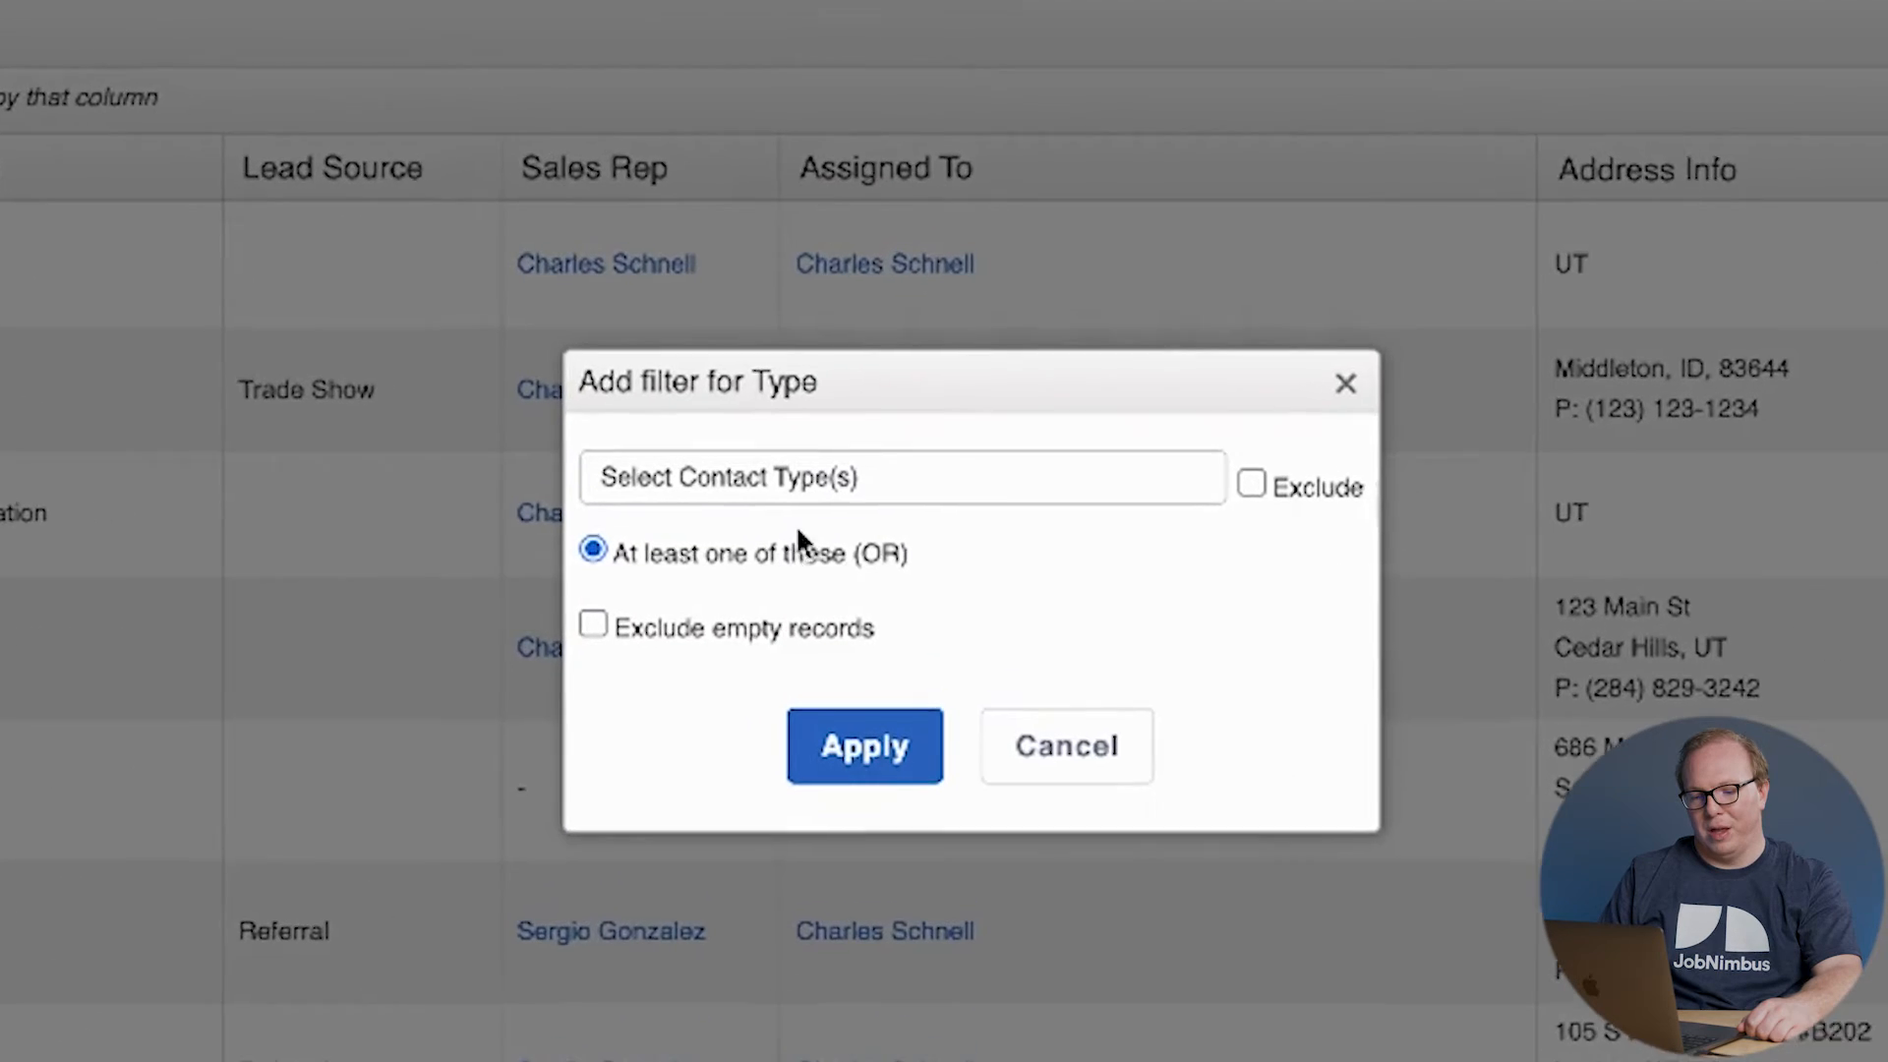
click(813, 496)
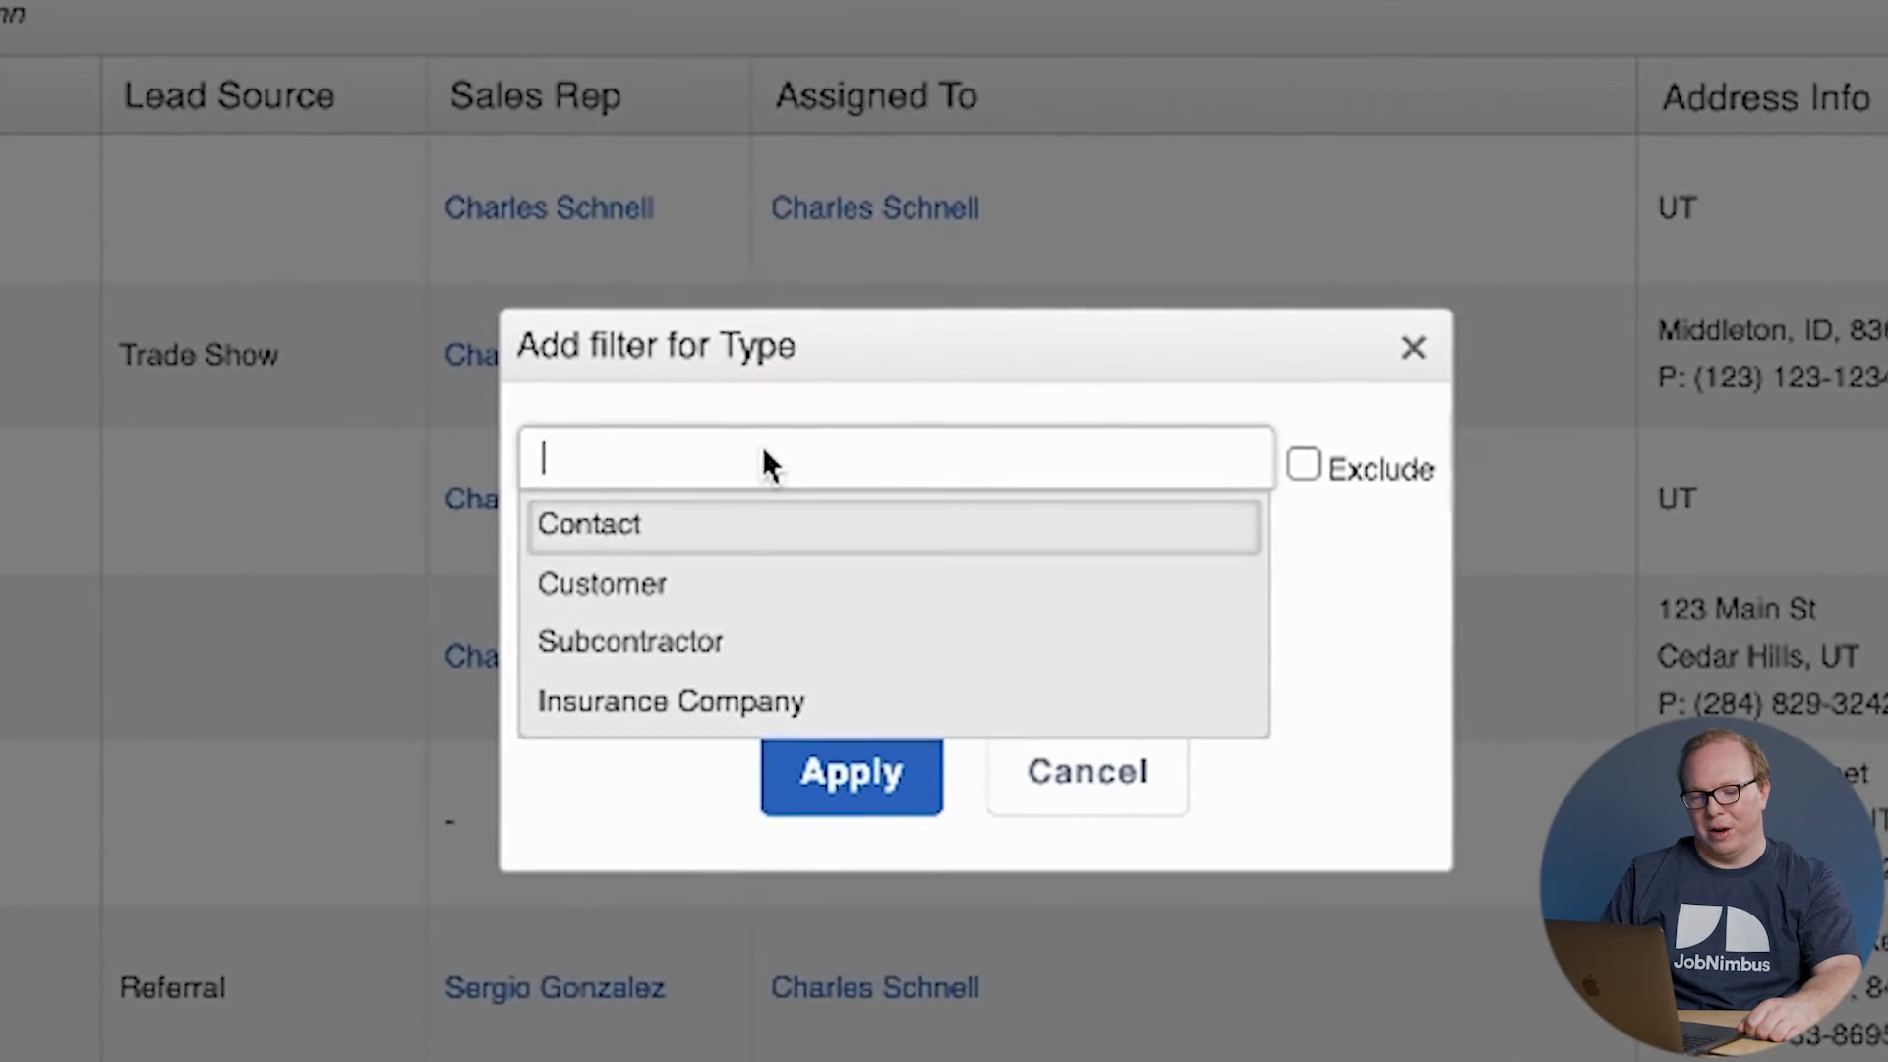
click(637, 584)
click(586, 629)
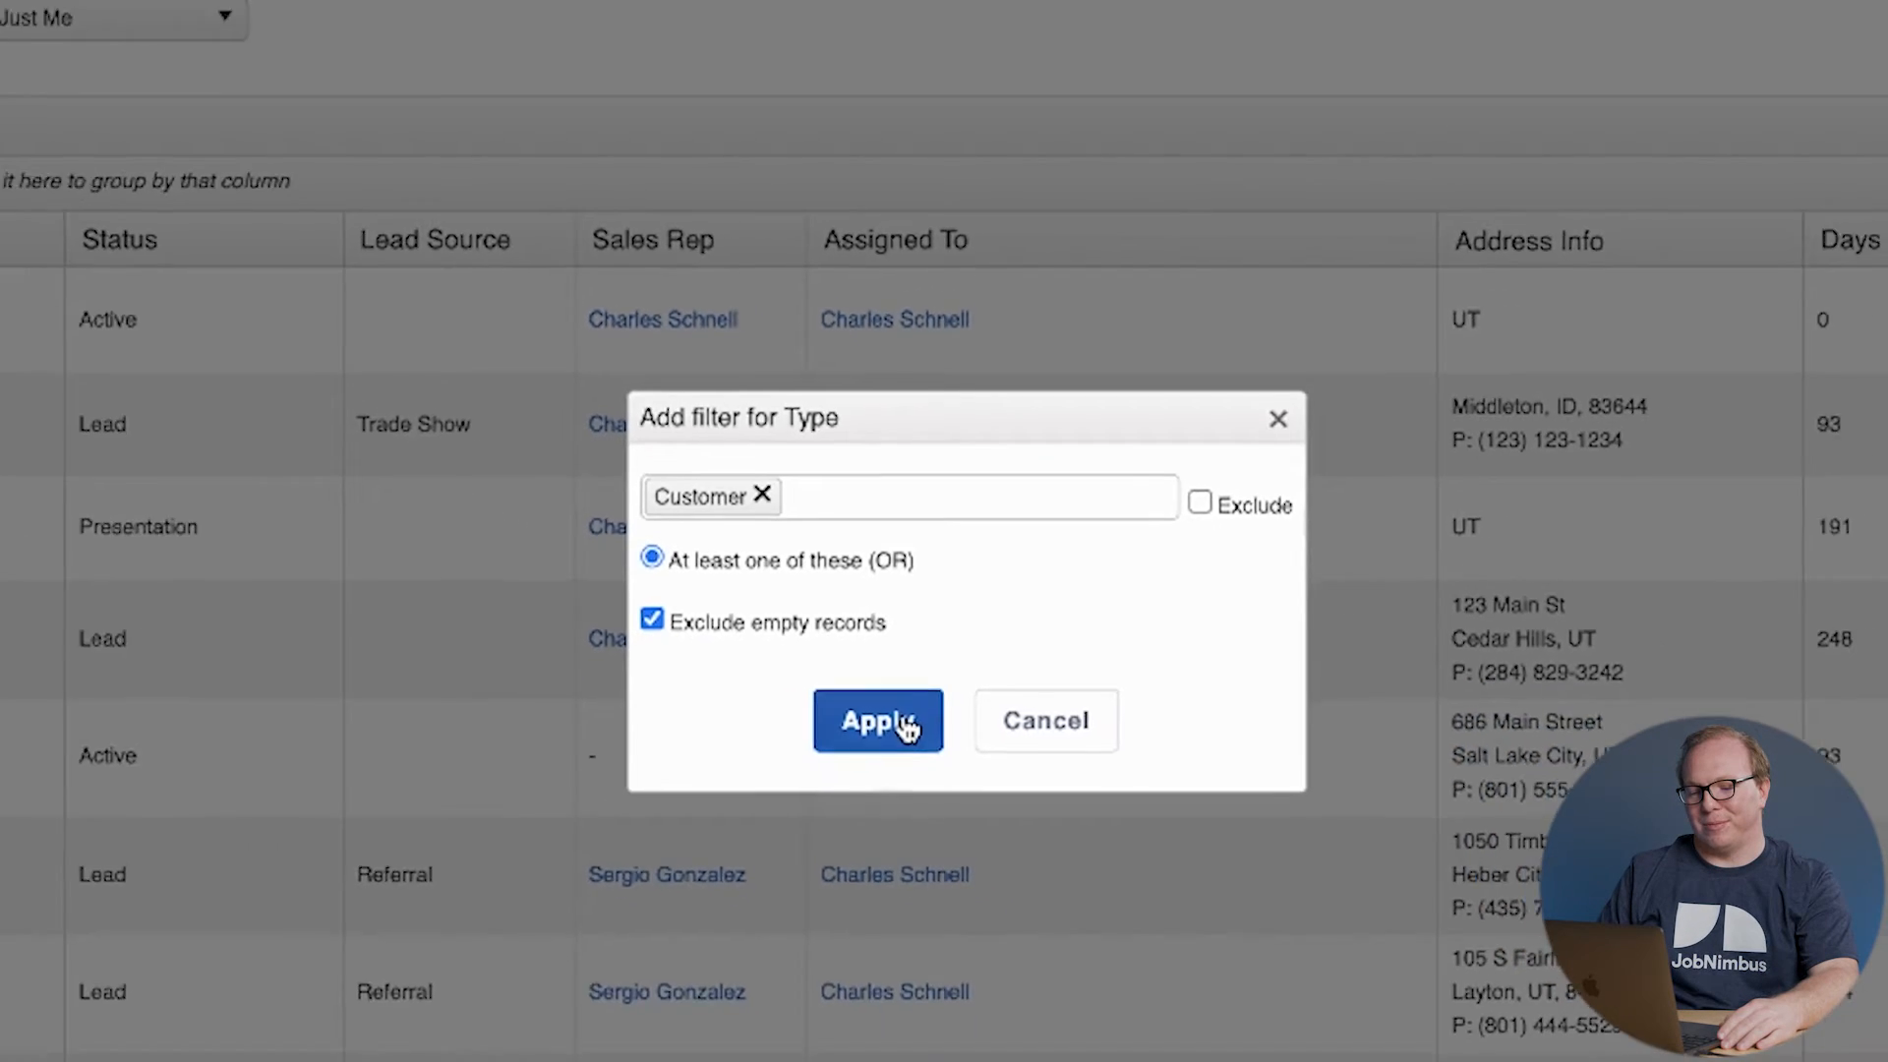
click(906, 729)
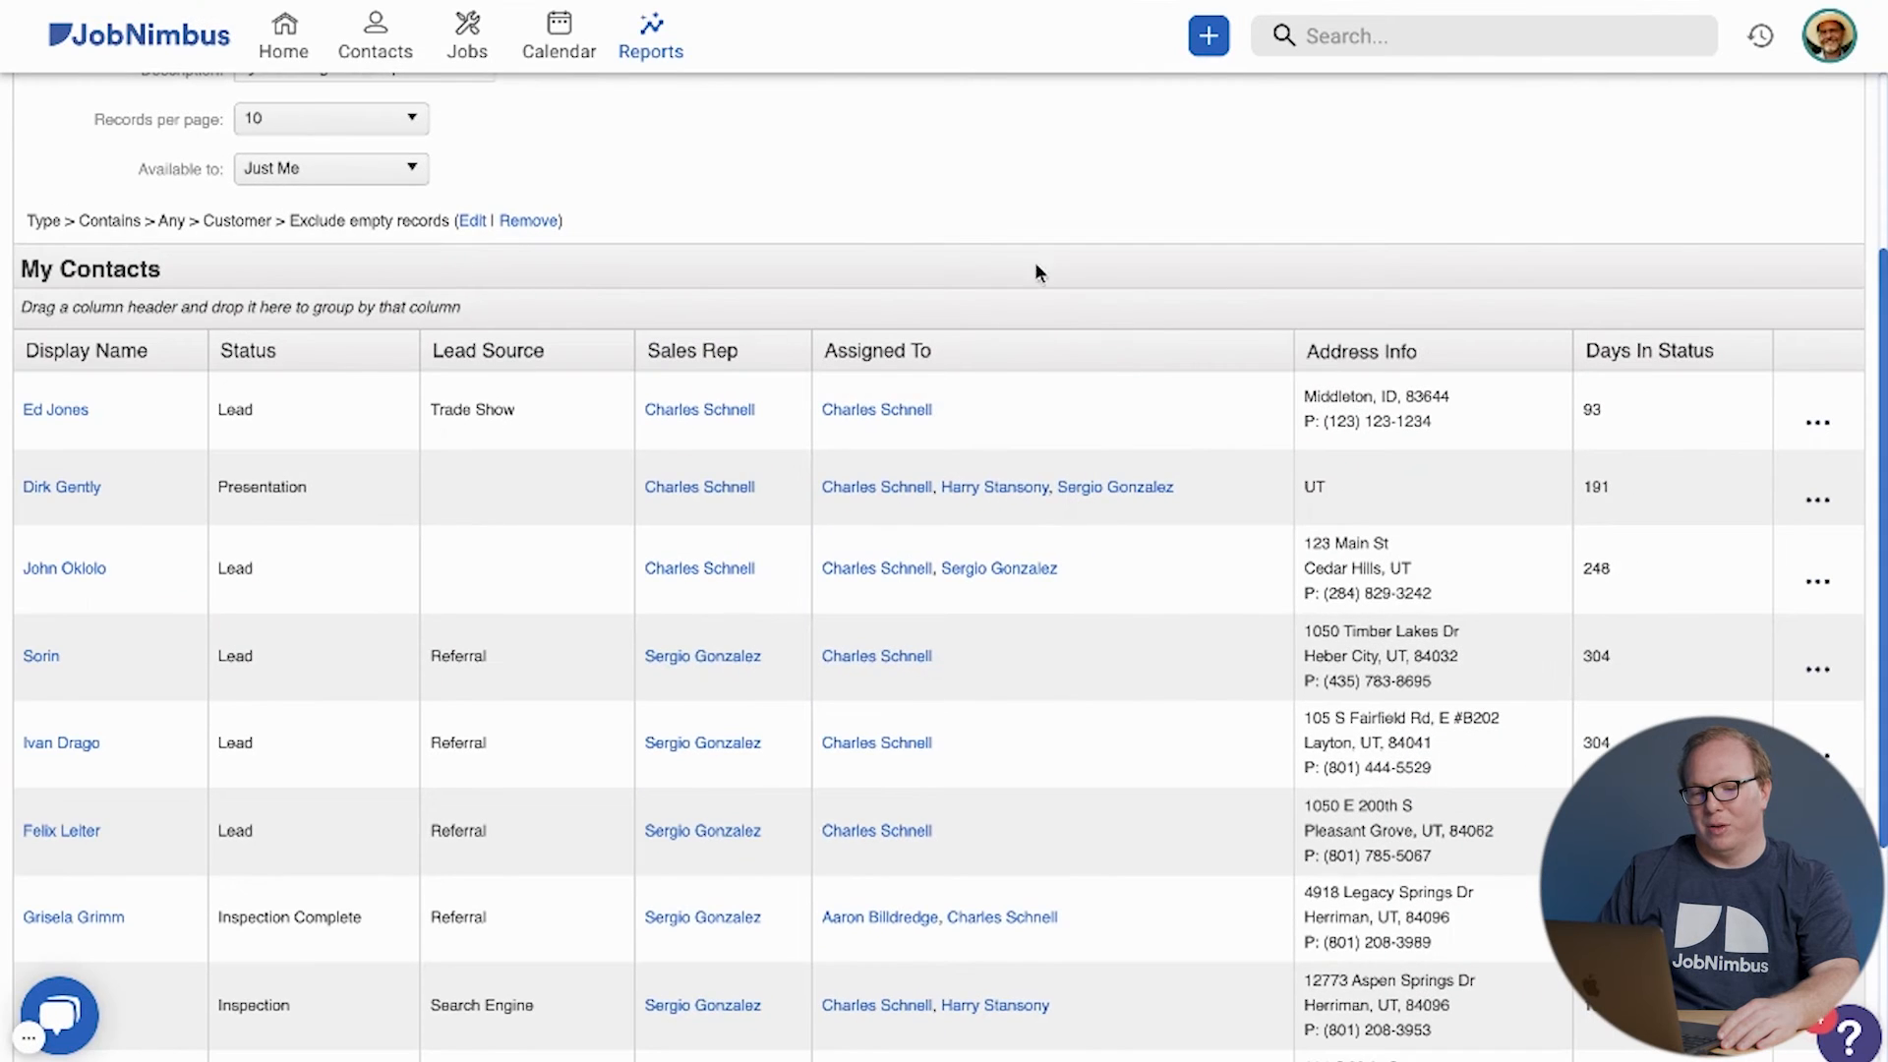
Step: Set up a Status filter with the All Workflows statuses Lead, Presentation, Inspection and Inspection Complete
scroll(1108, 307, down, 5)
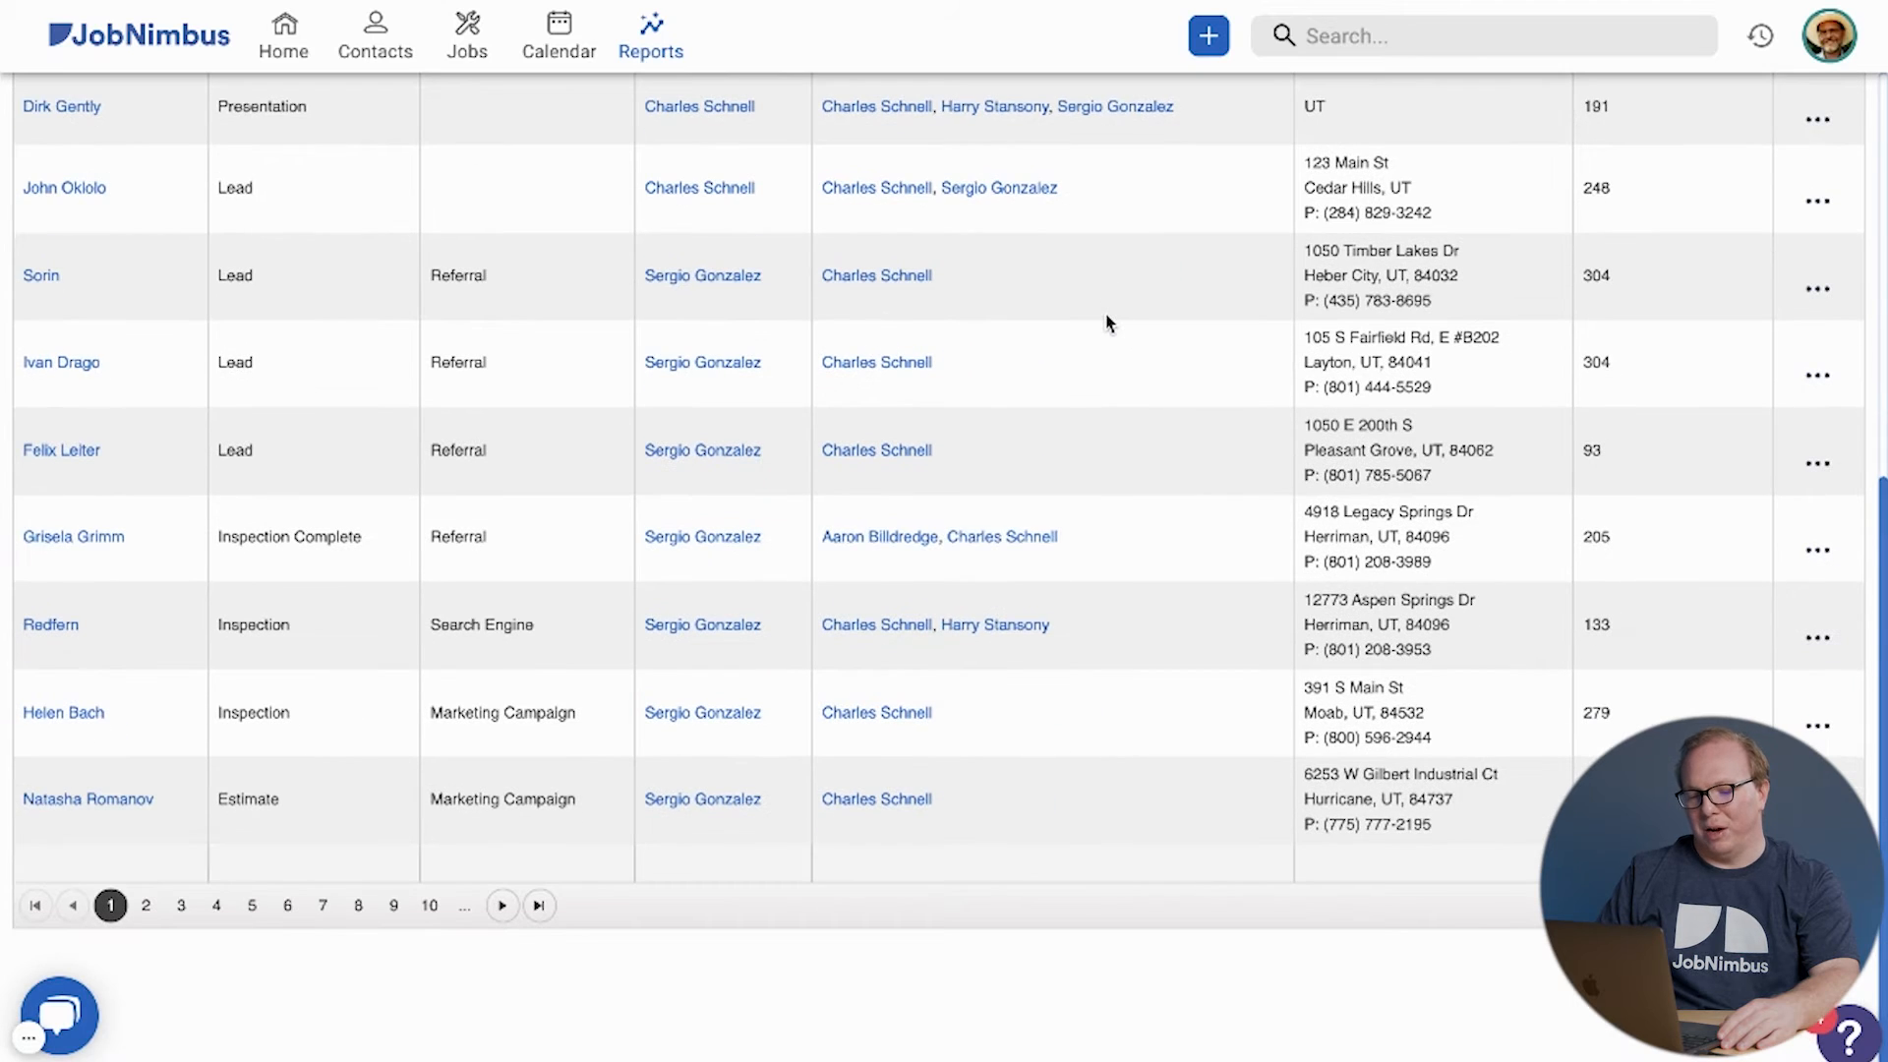
scroll(1103, 317, up, 8)
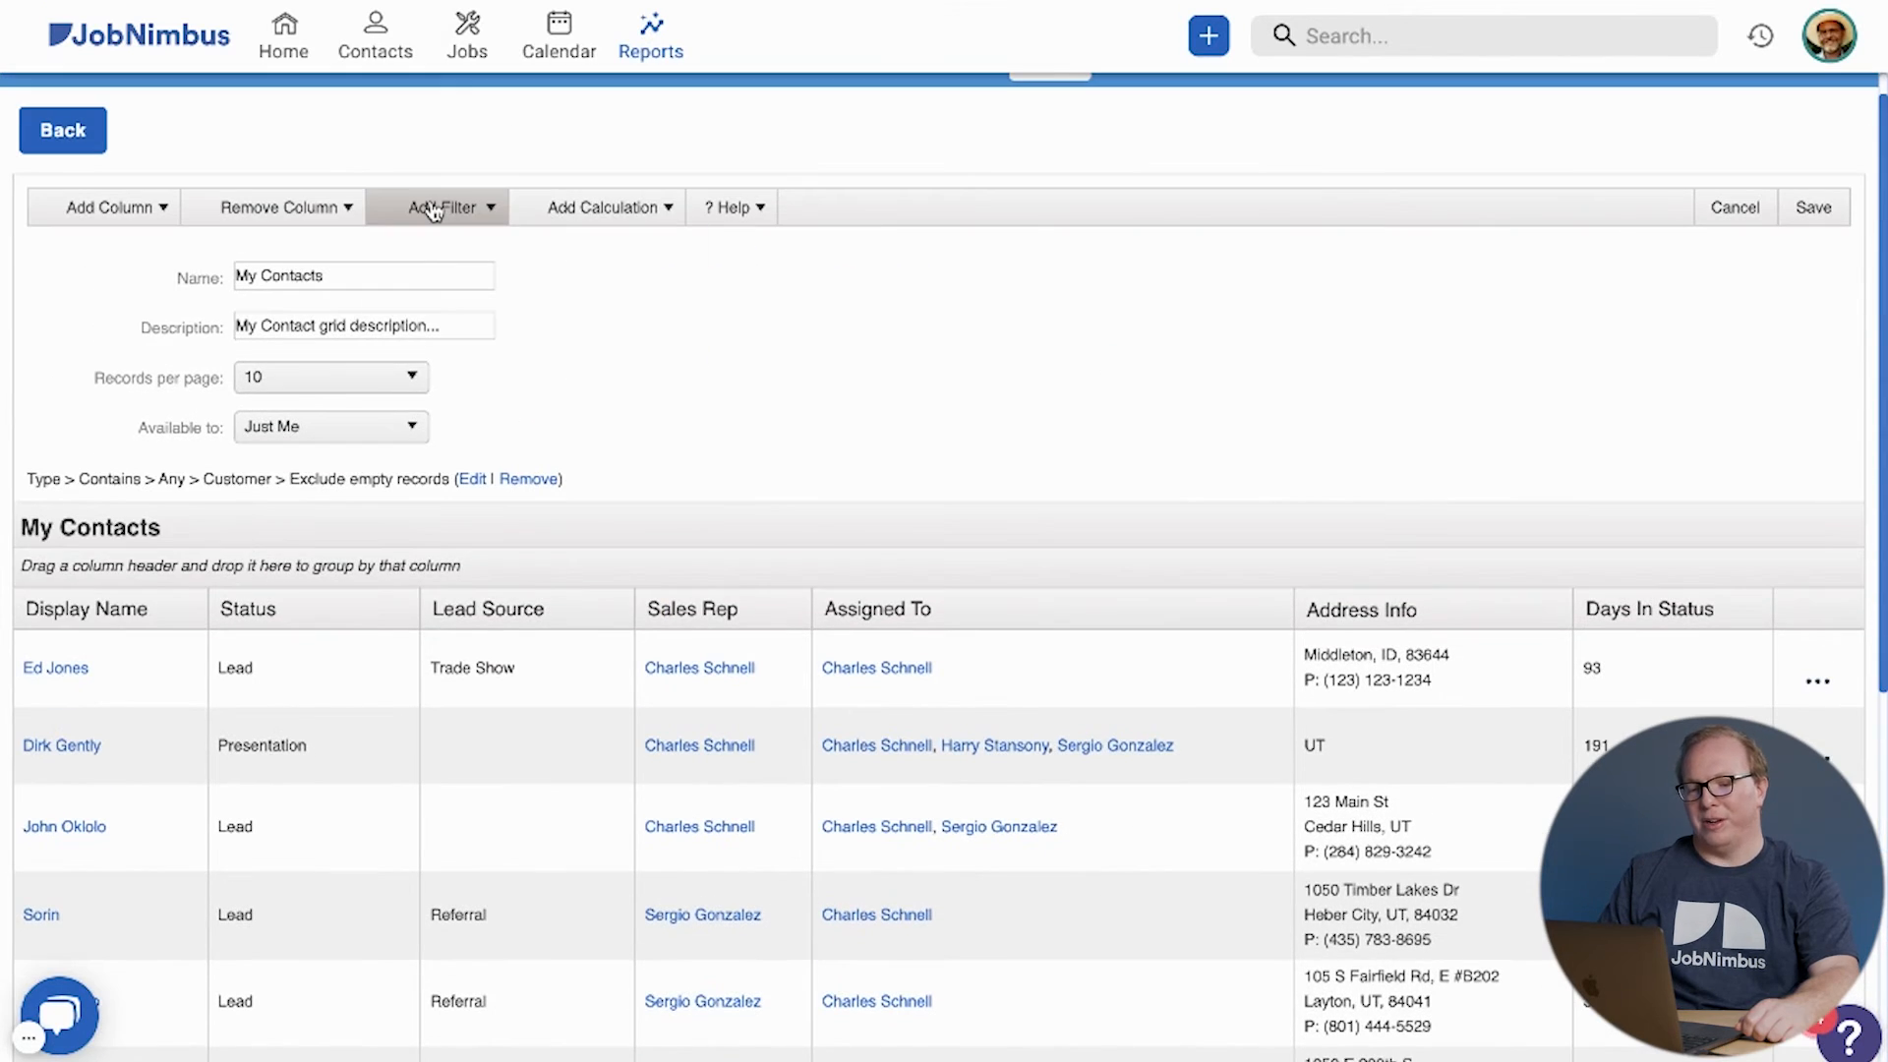
click(434, 211)
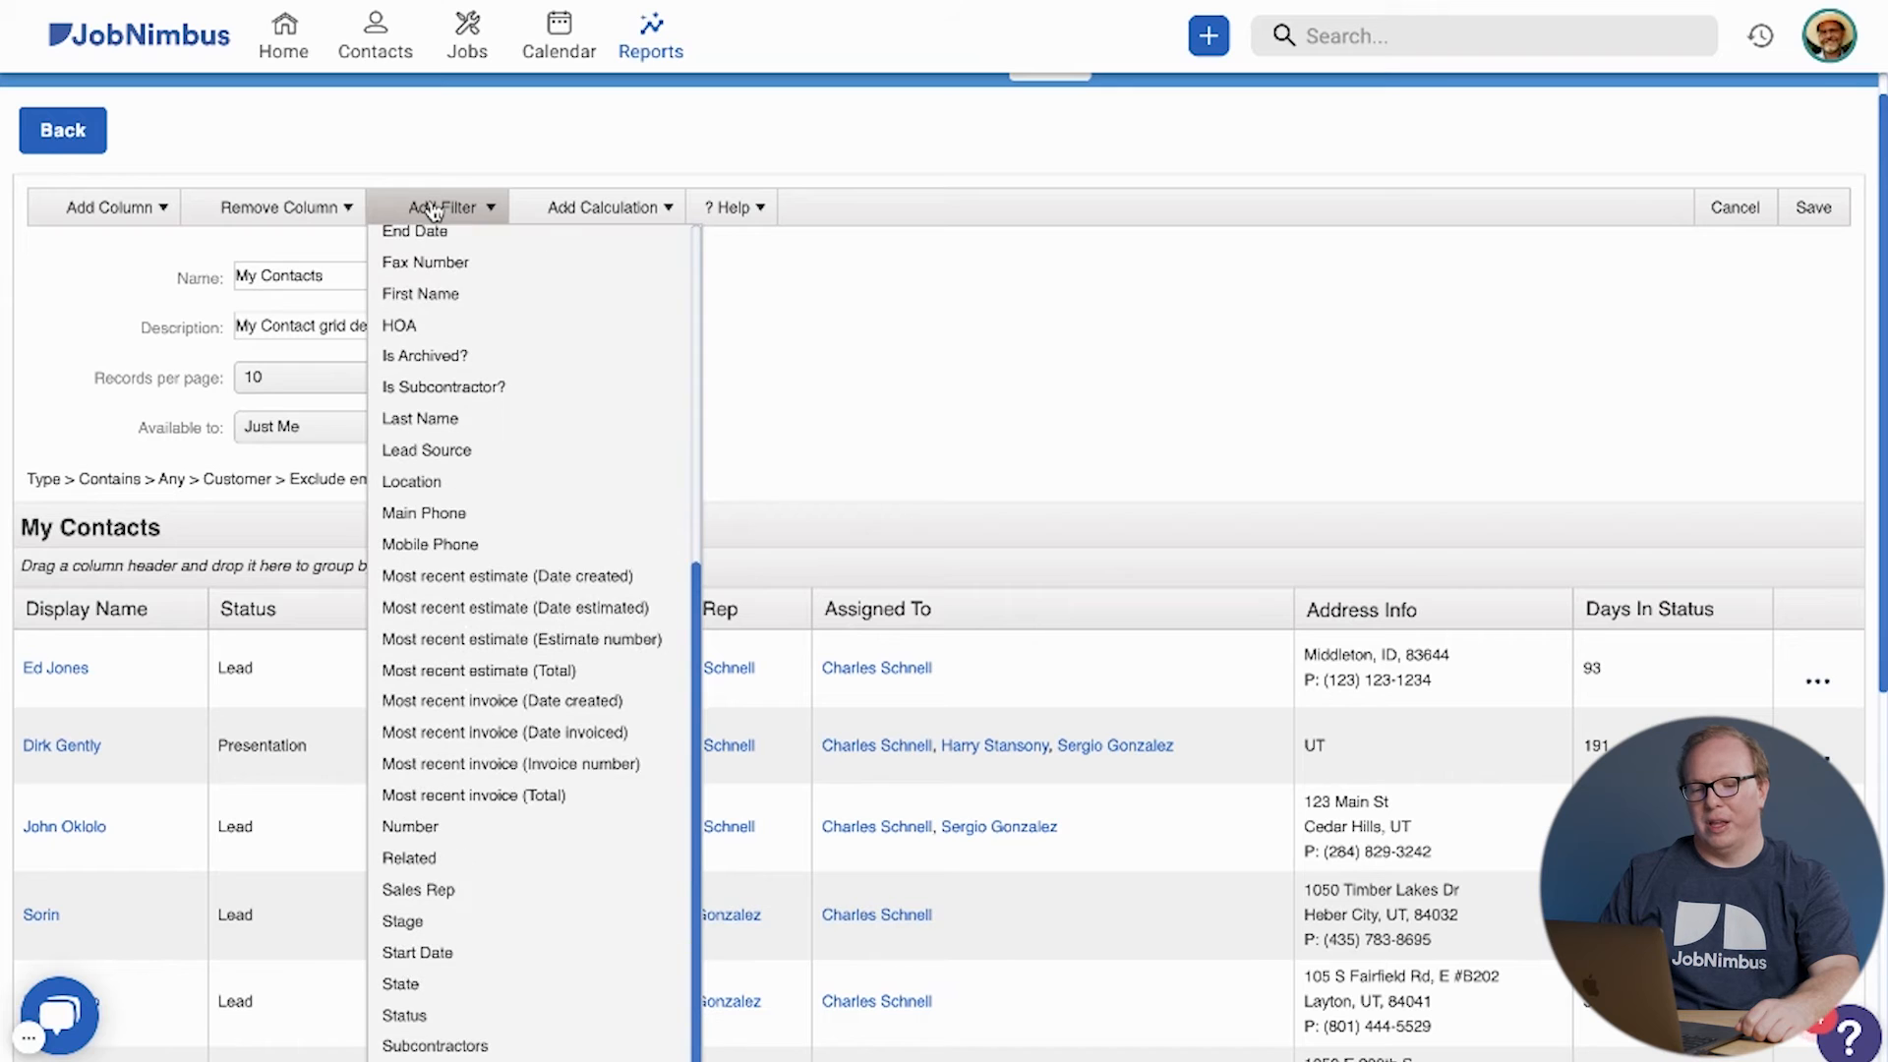
scroll(571, 417, up, 5)
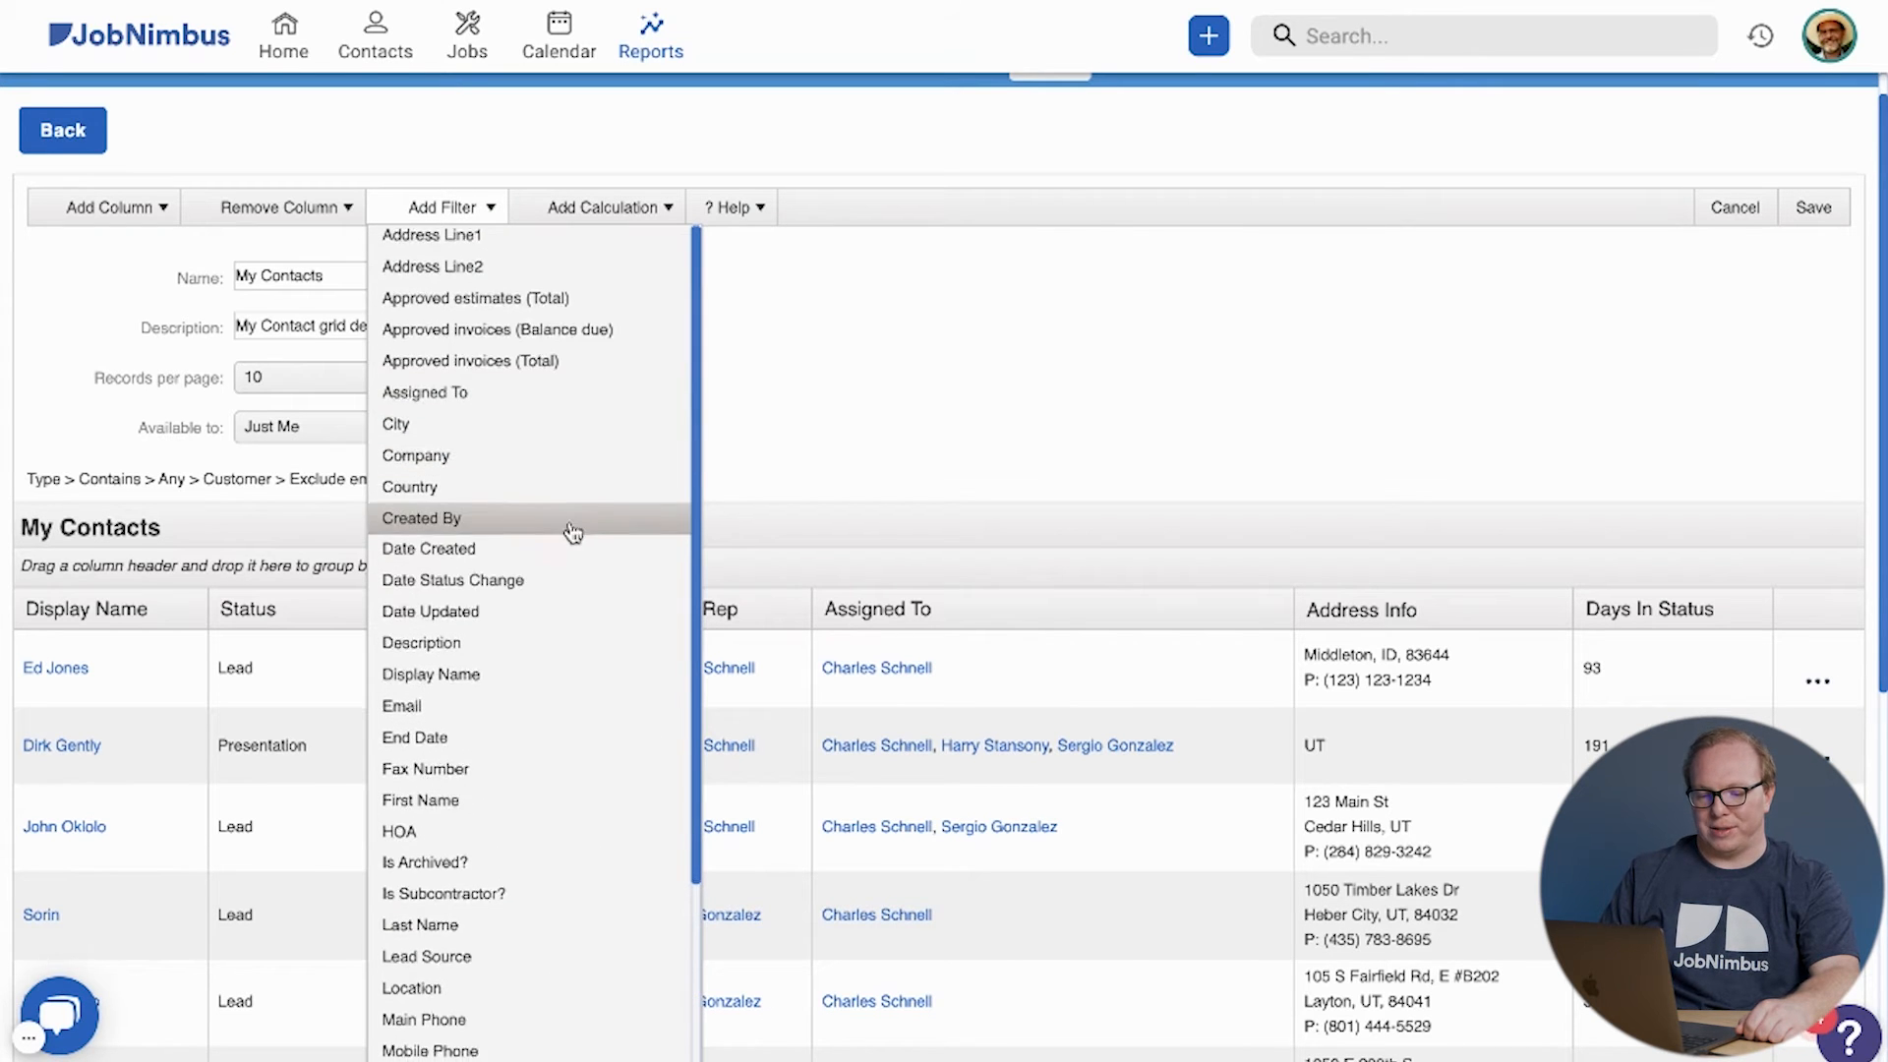
scroll(570, 527, down, 5)
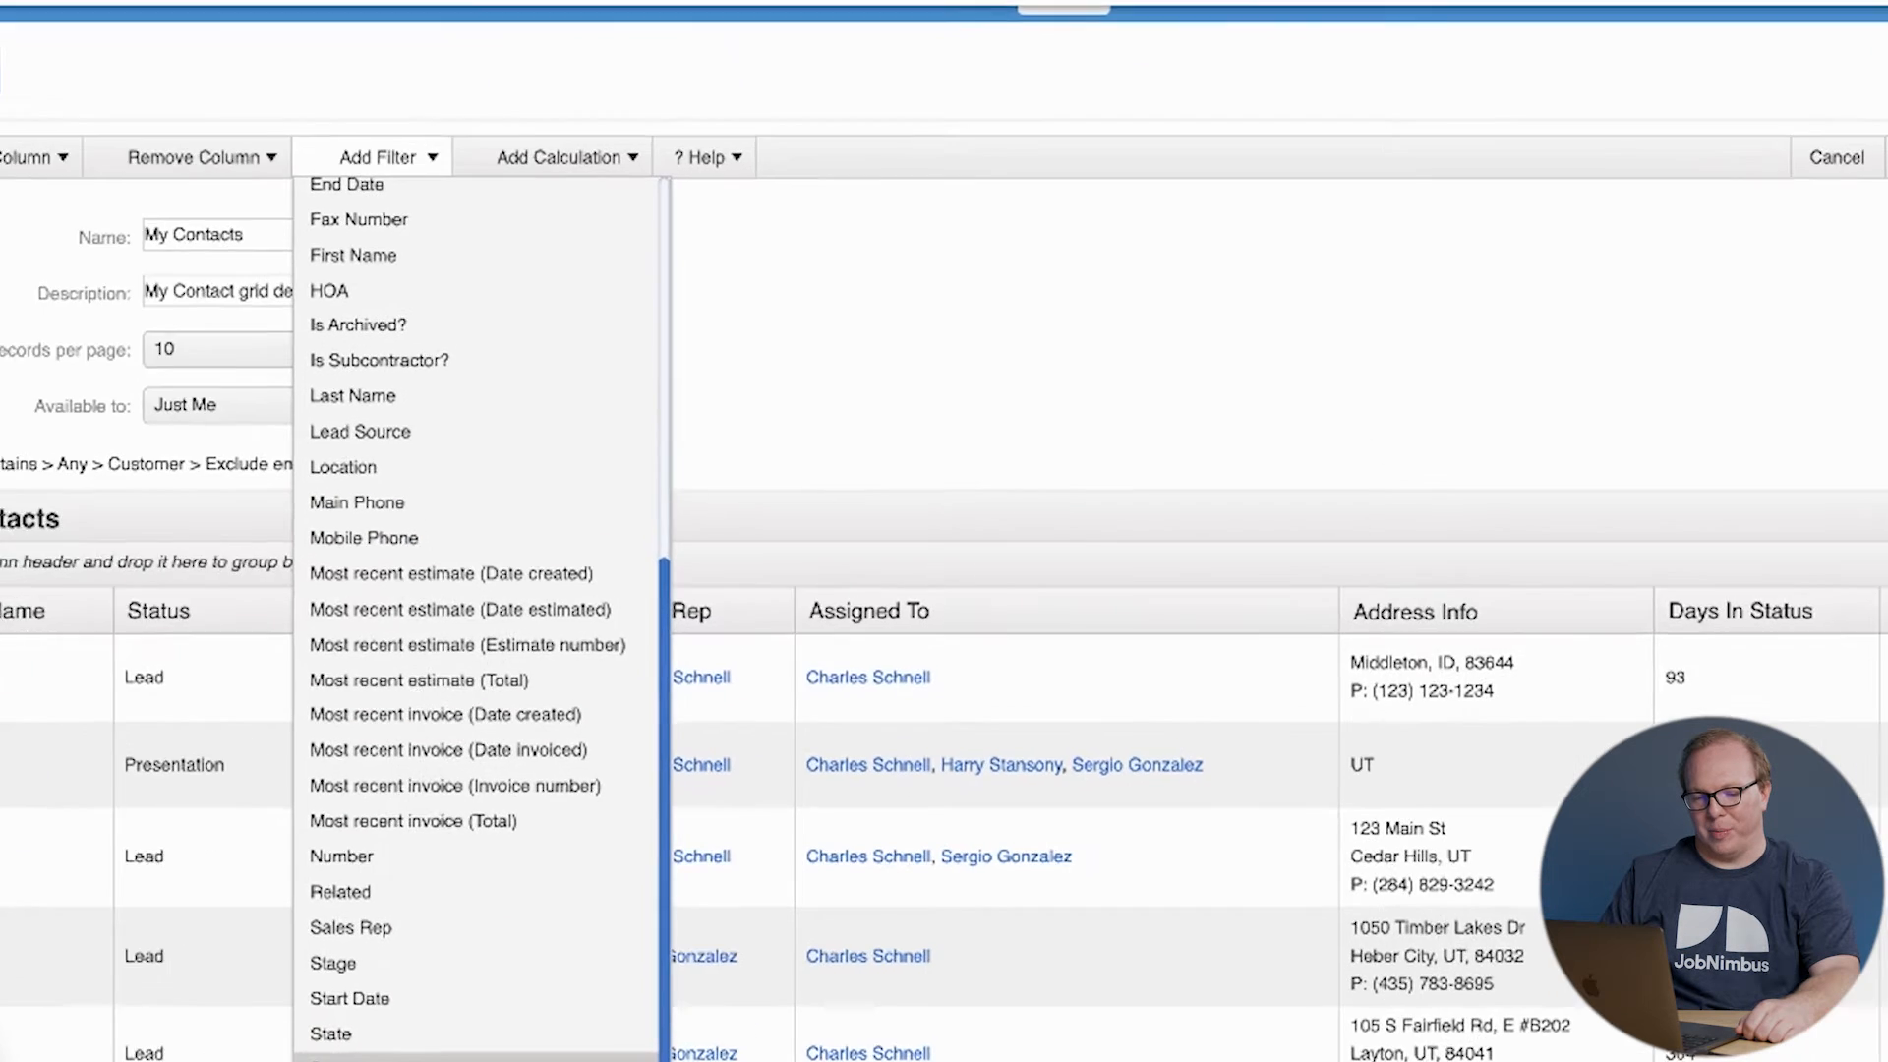
click(460, 1015)
click(801, 450)
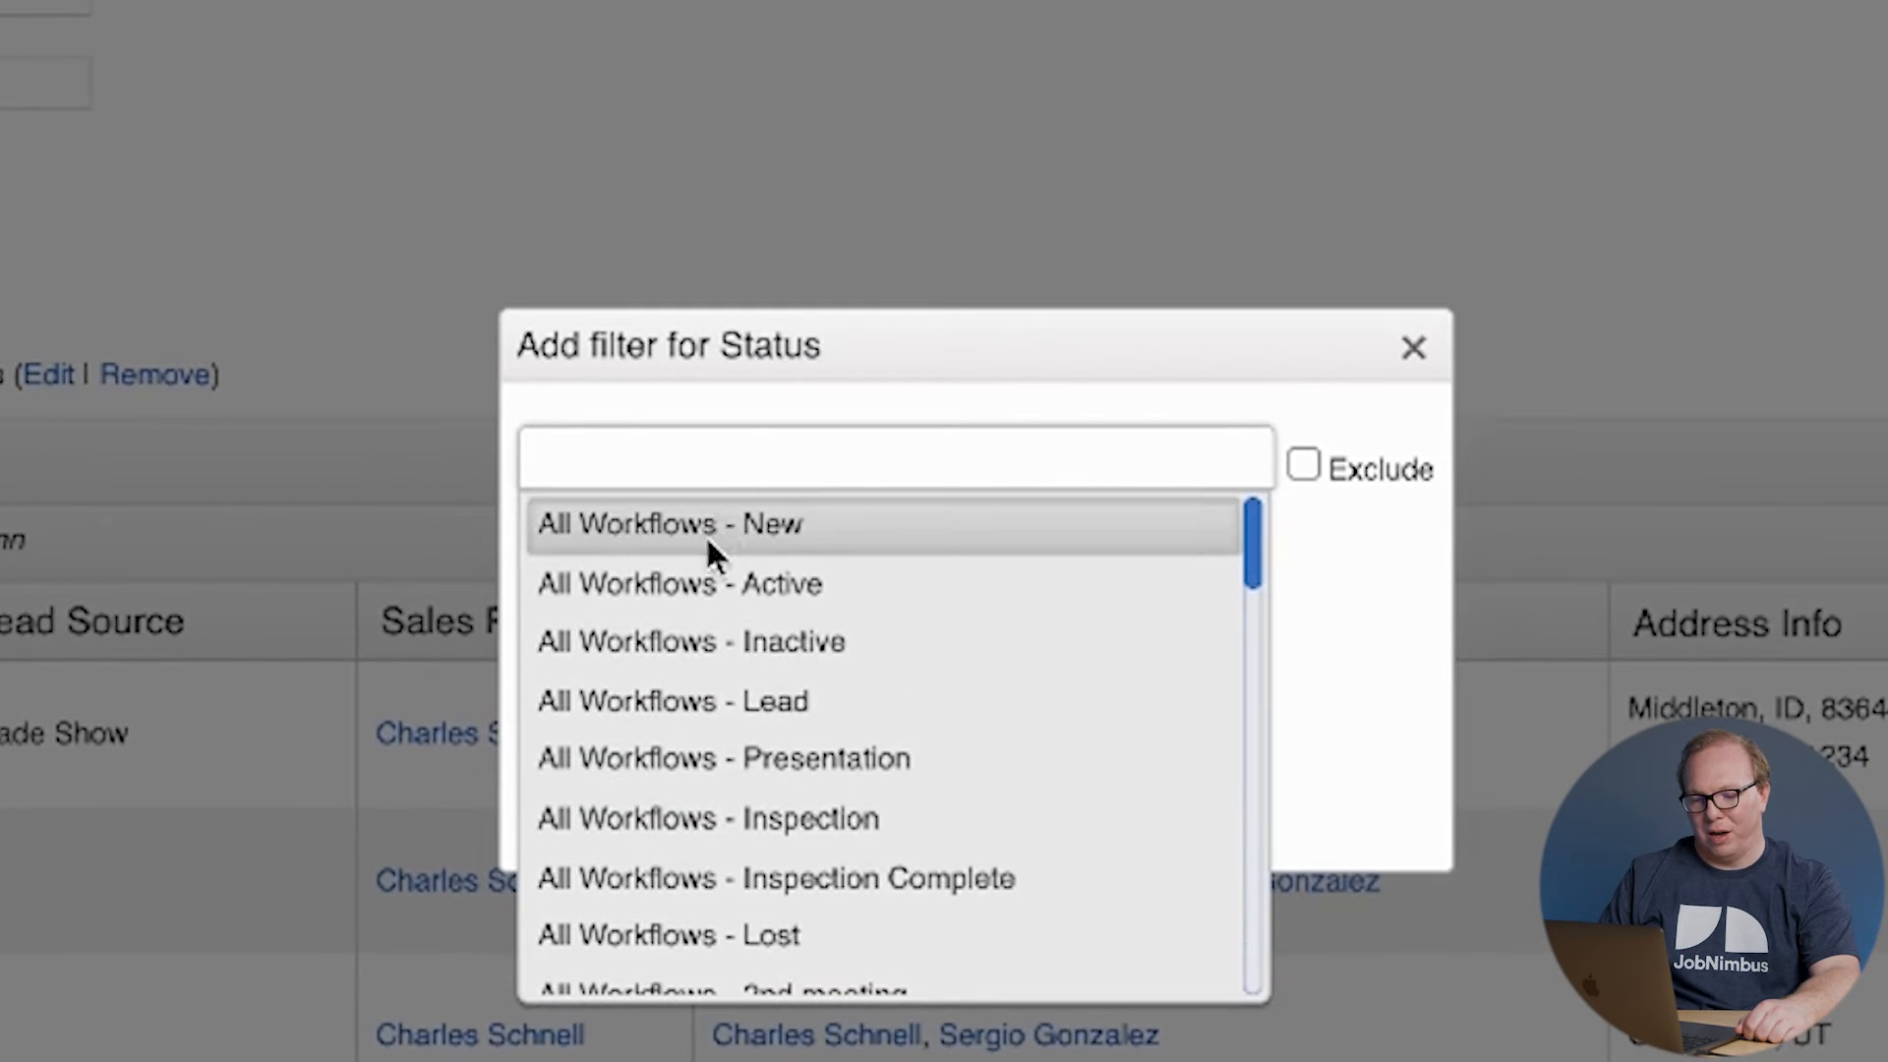
click(734, 702)
click(924, 450)
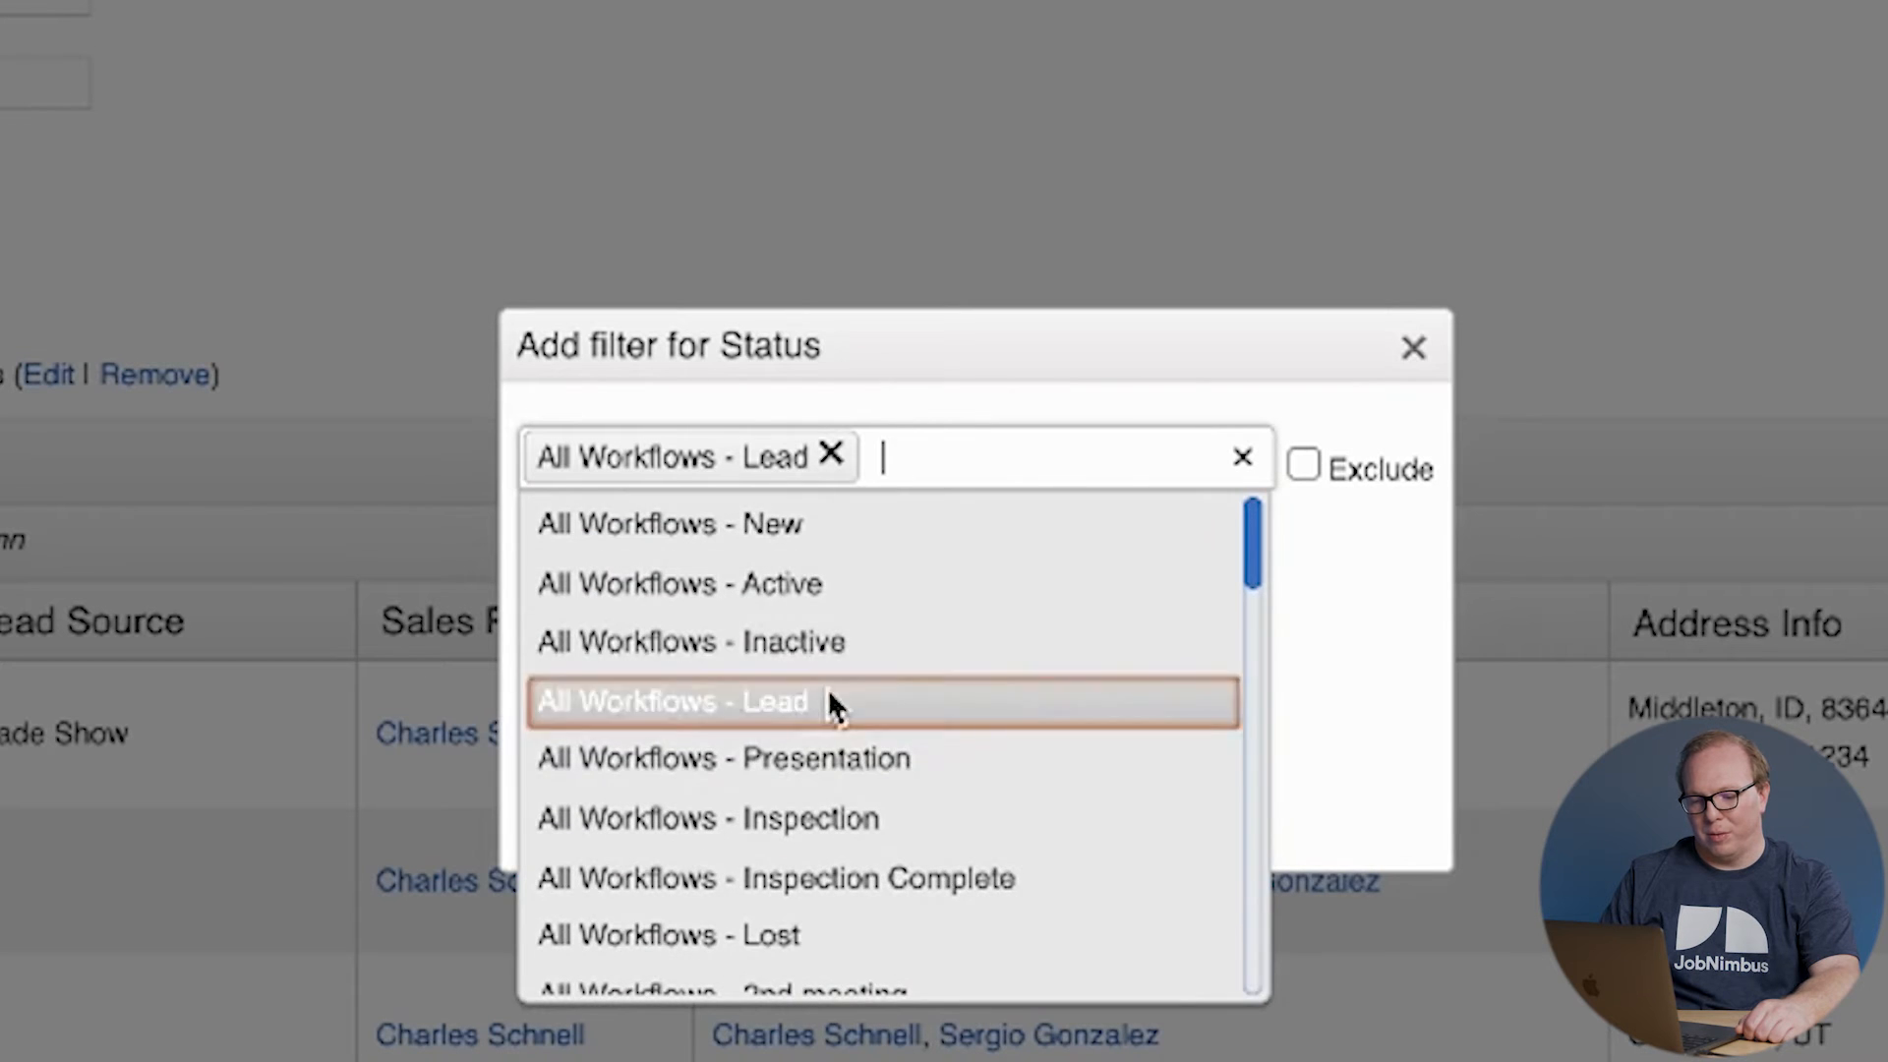
click(830, 763)
click(1045, 539)
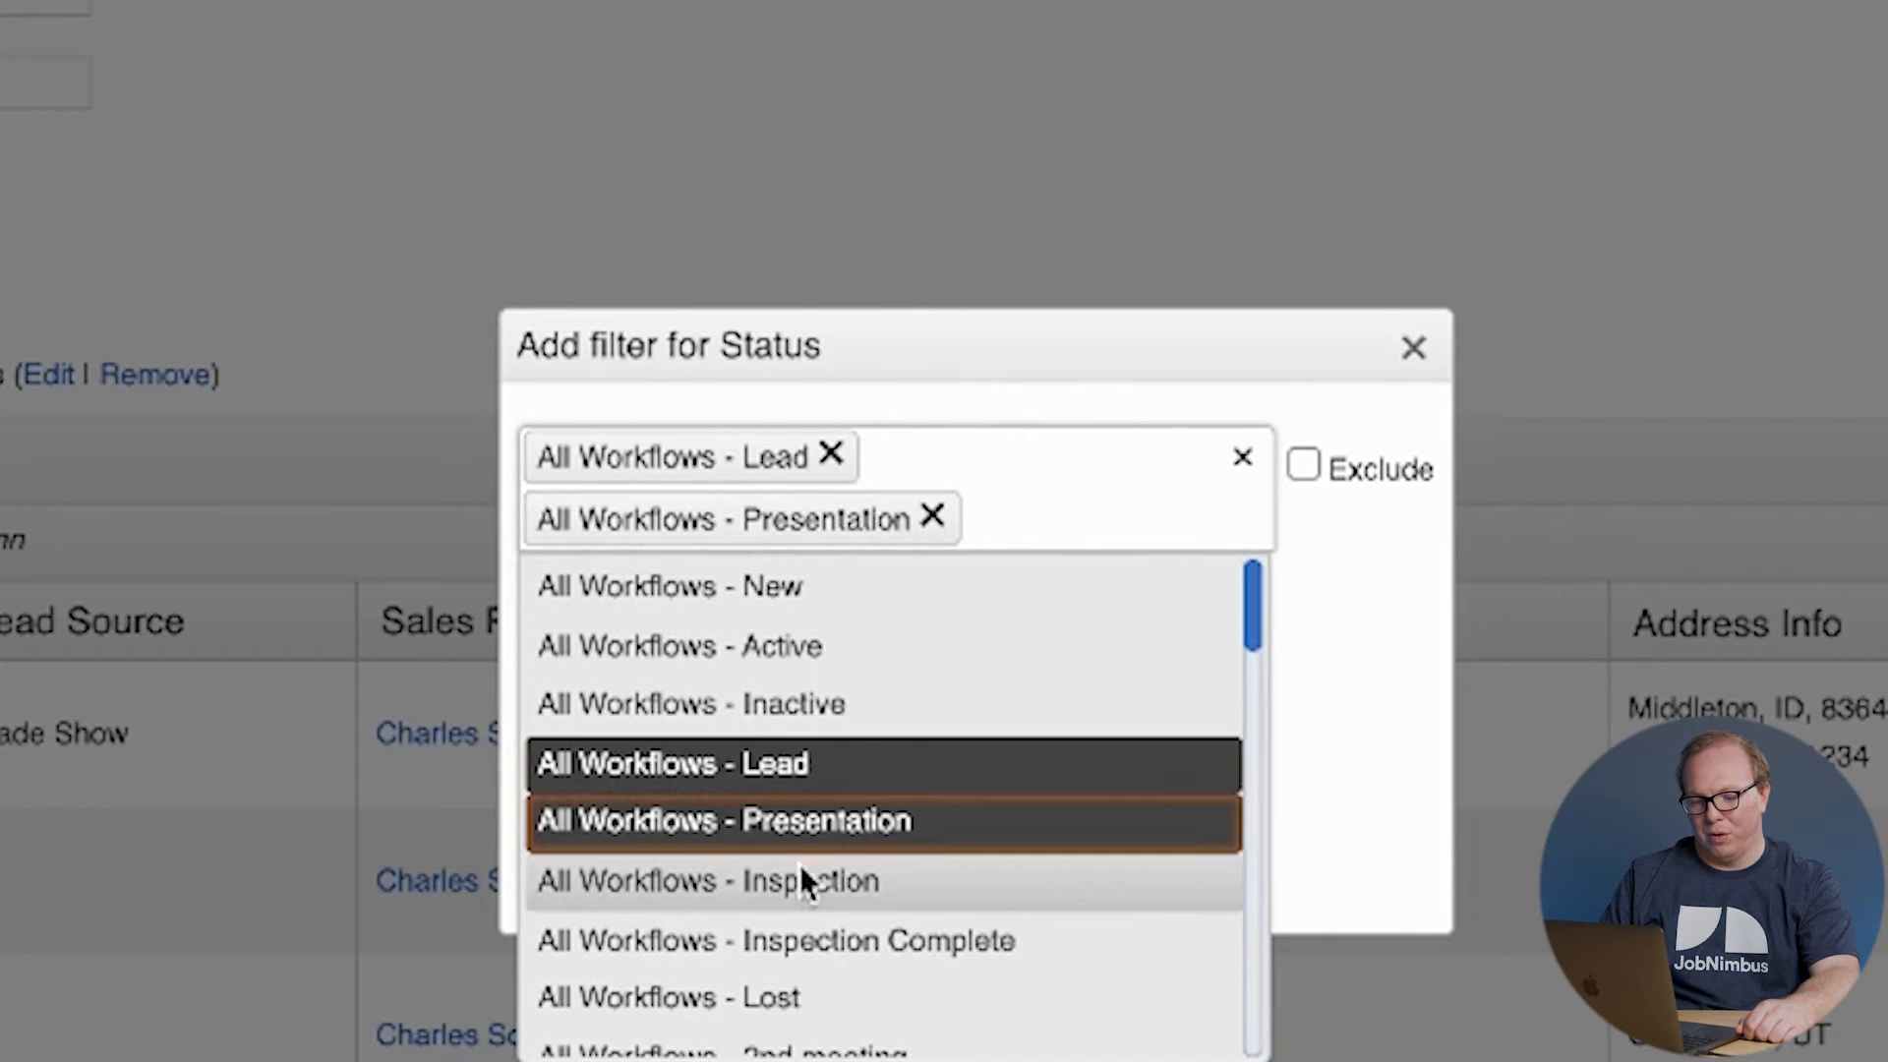
click(808, 880)
click(997, 593)
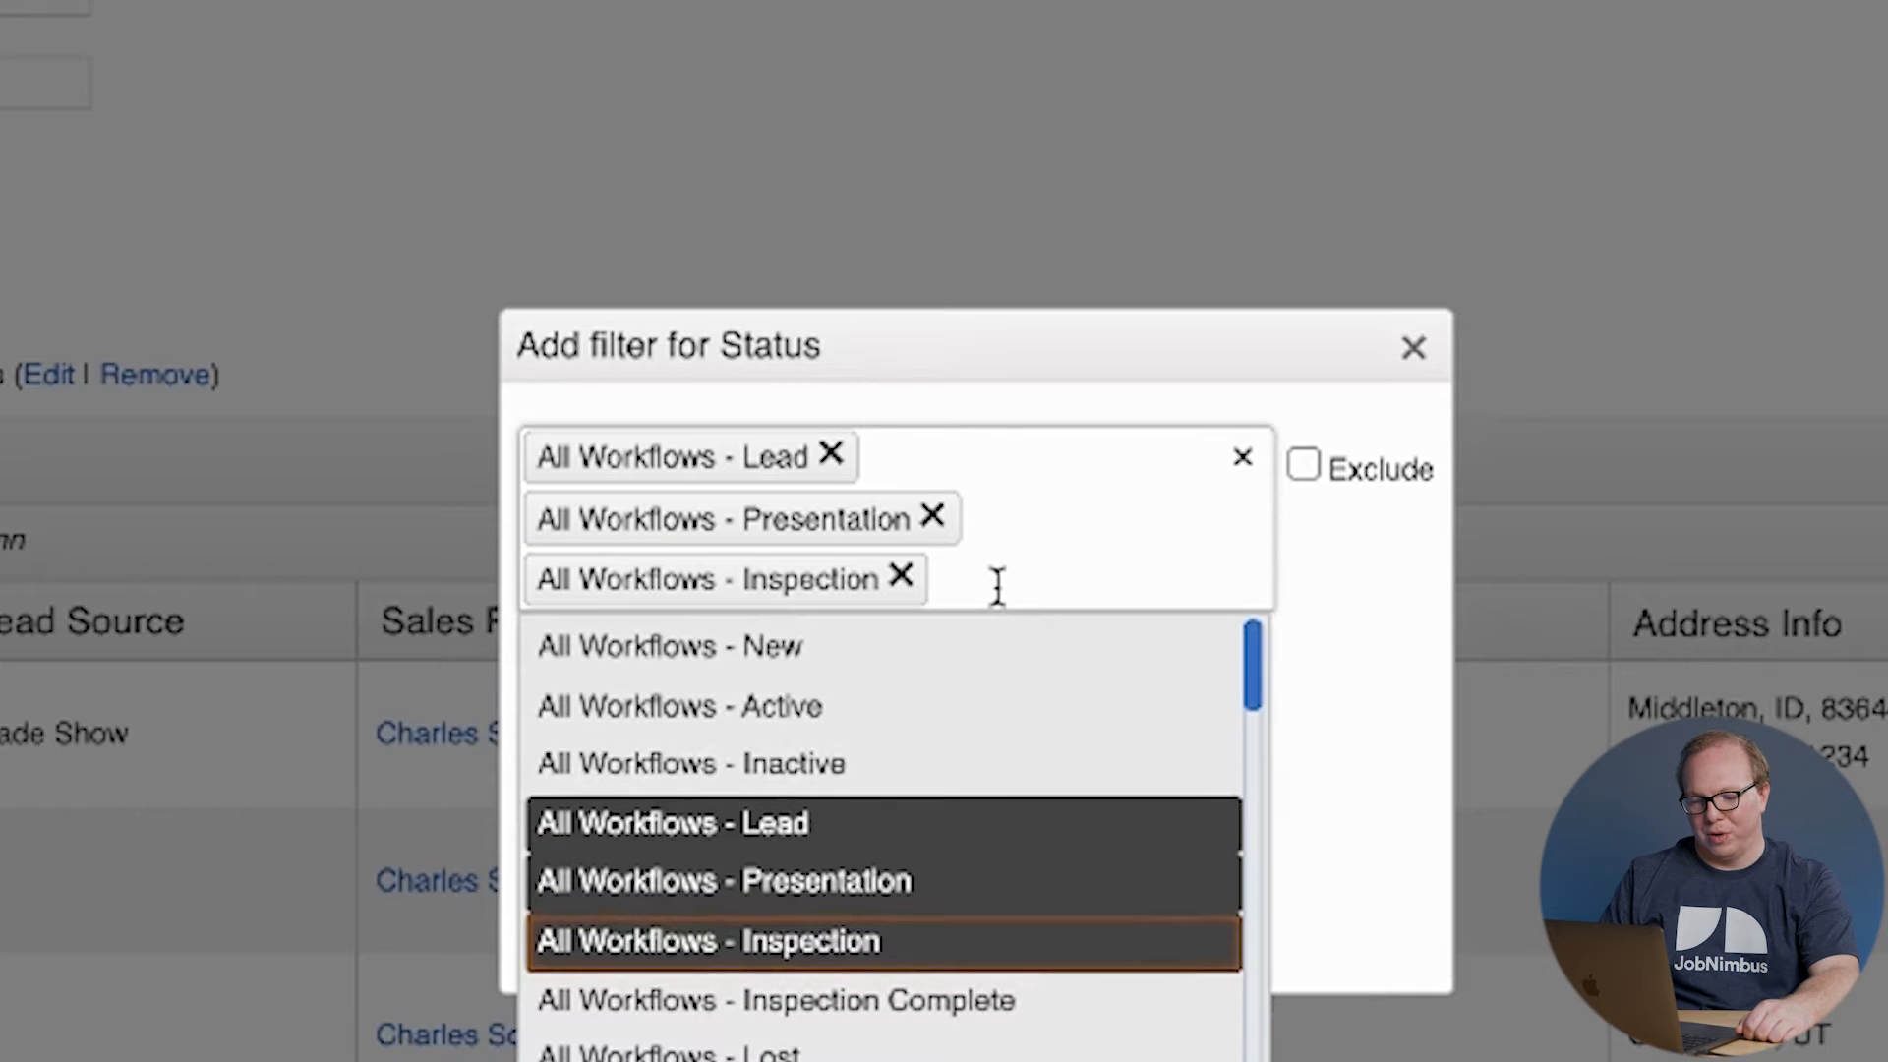
click(899, 1001)
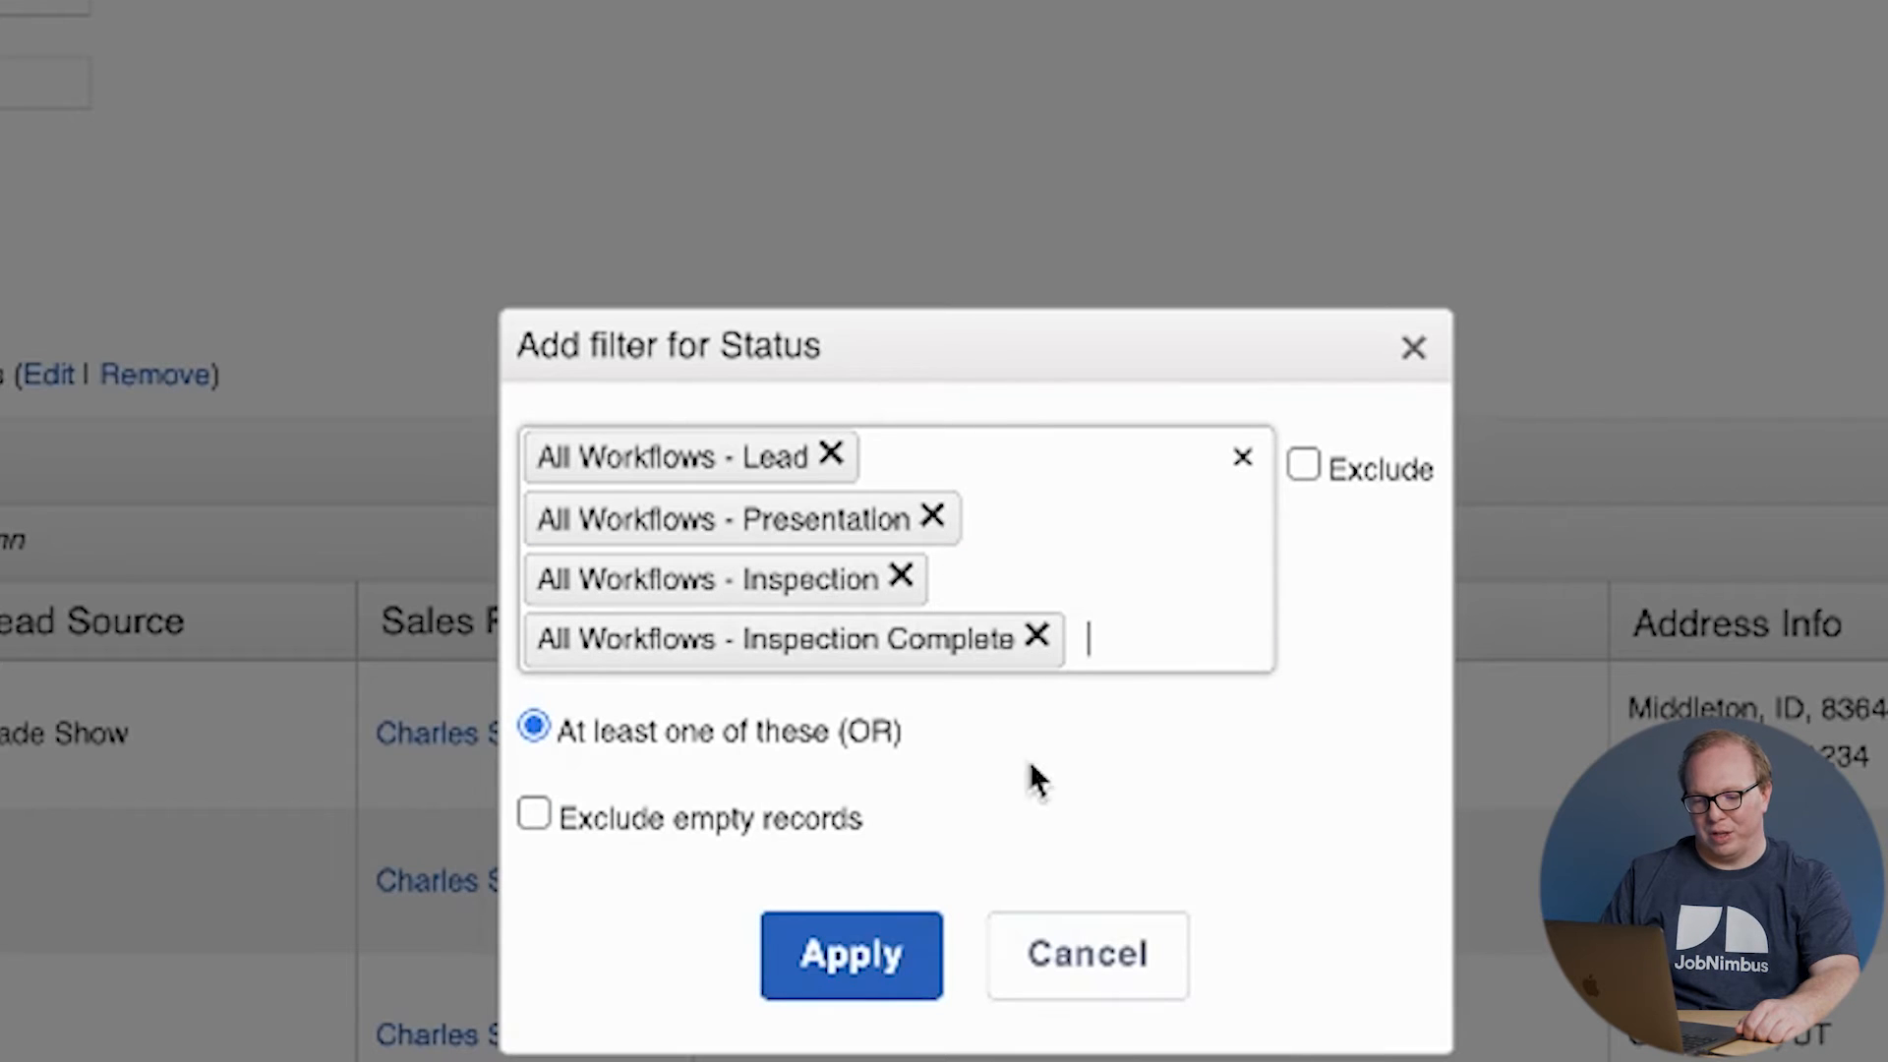
Step: Exclude empty records in the Status filter, apply it and review the filtered contacts
click(682, 816)
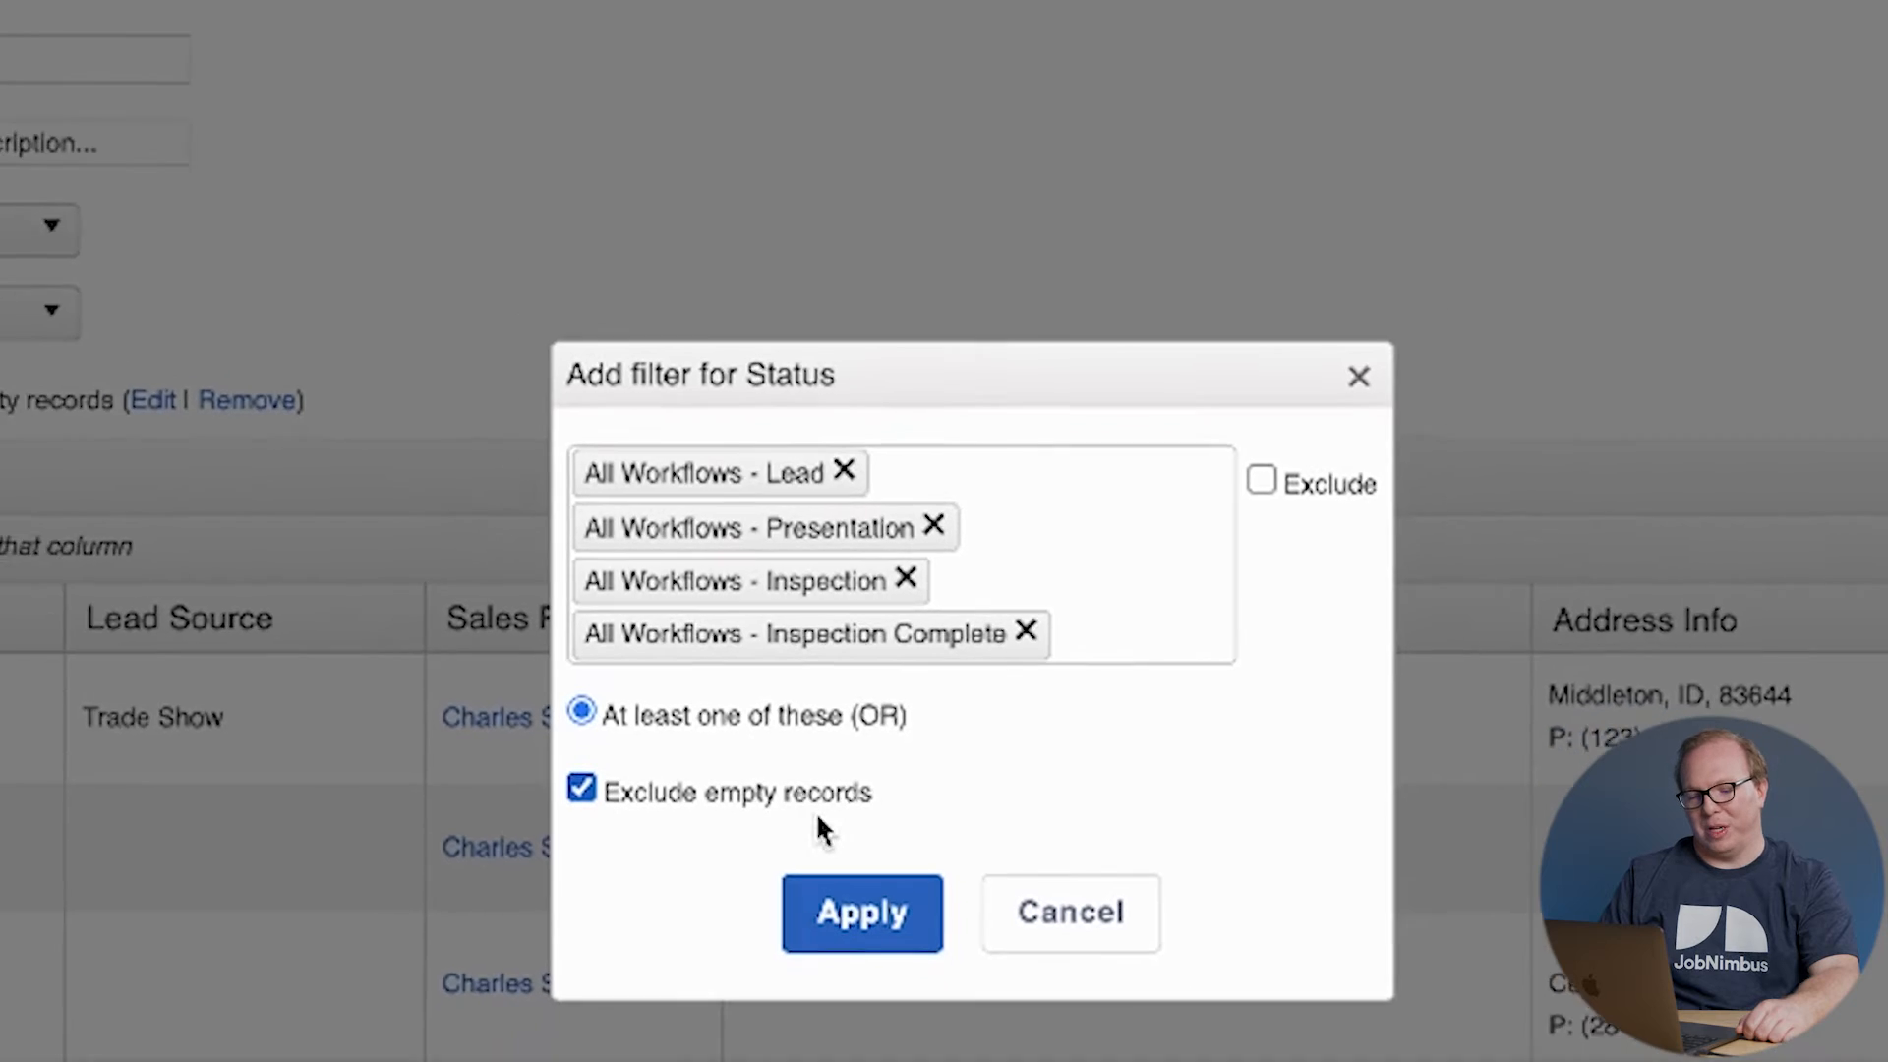
click(852, 954)
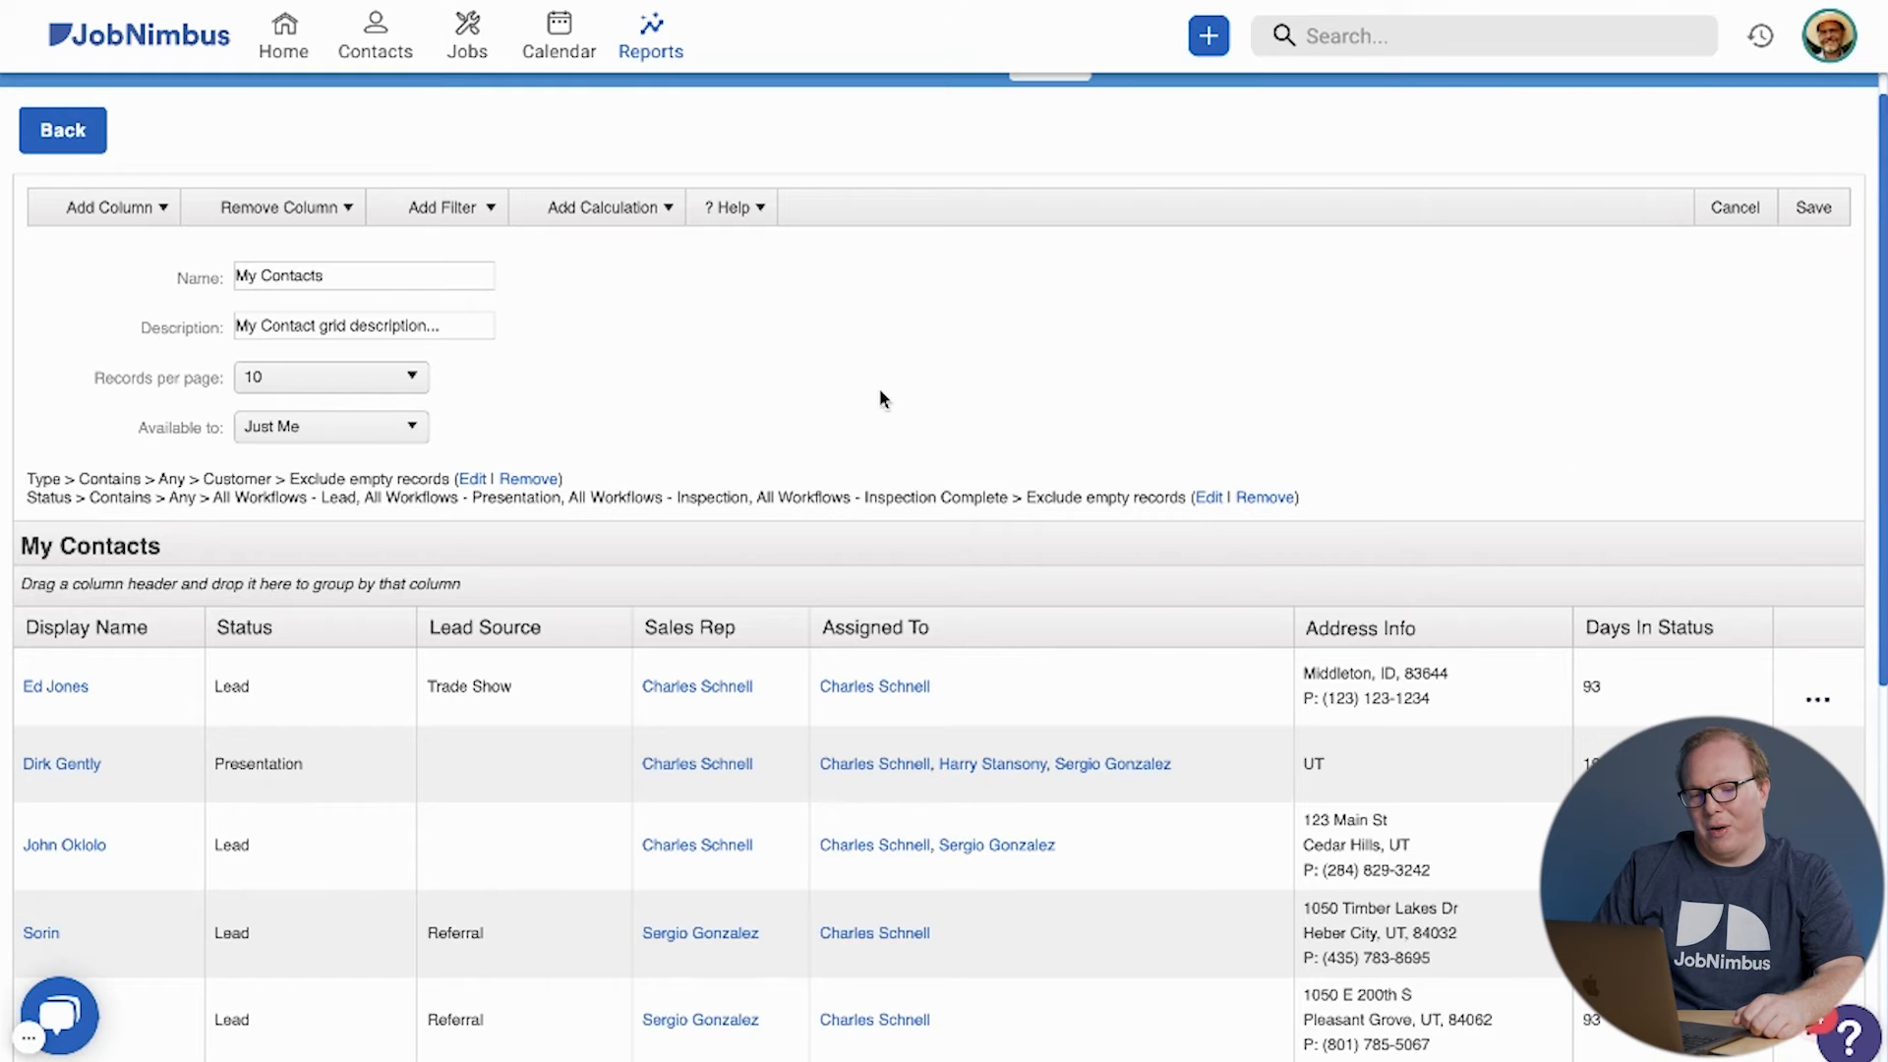
scroll(900, 379, down, 3)
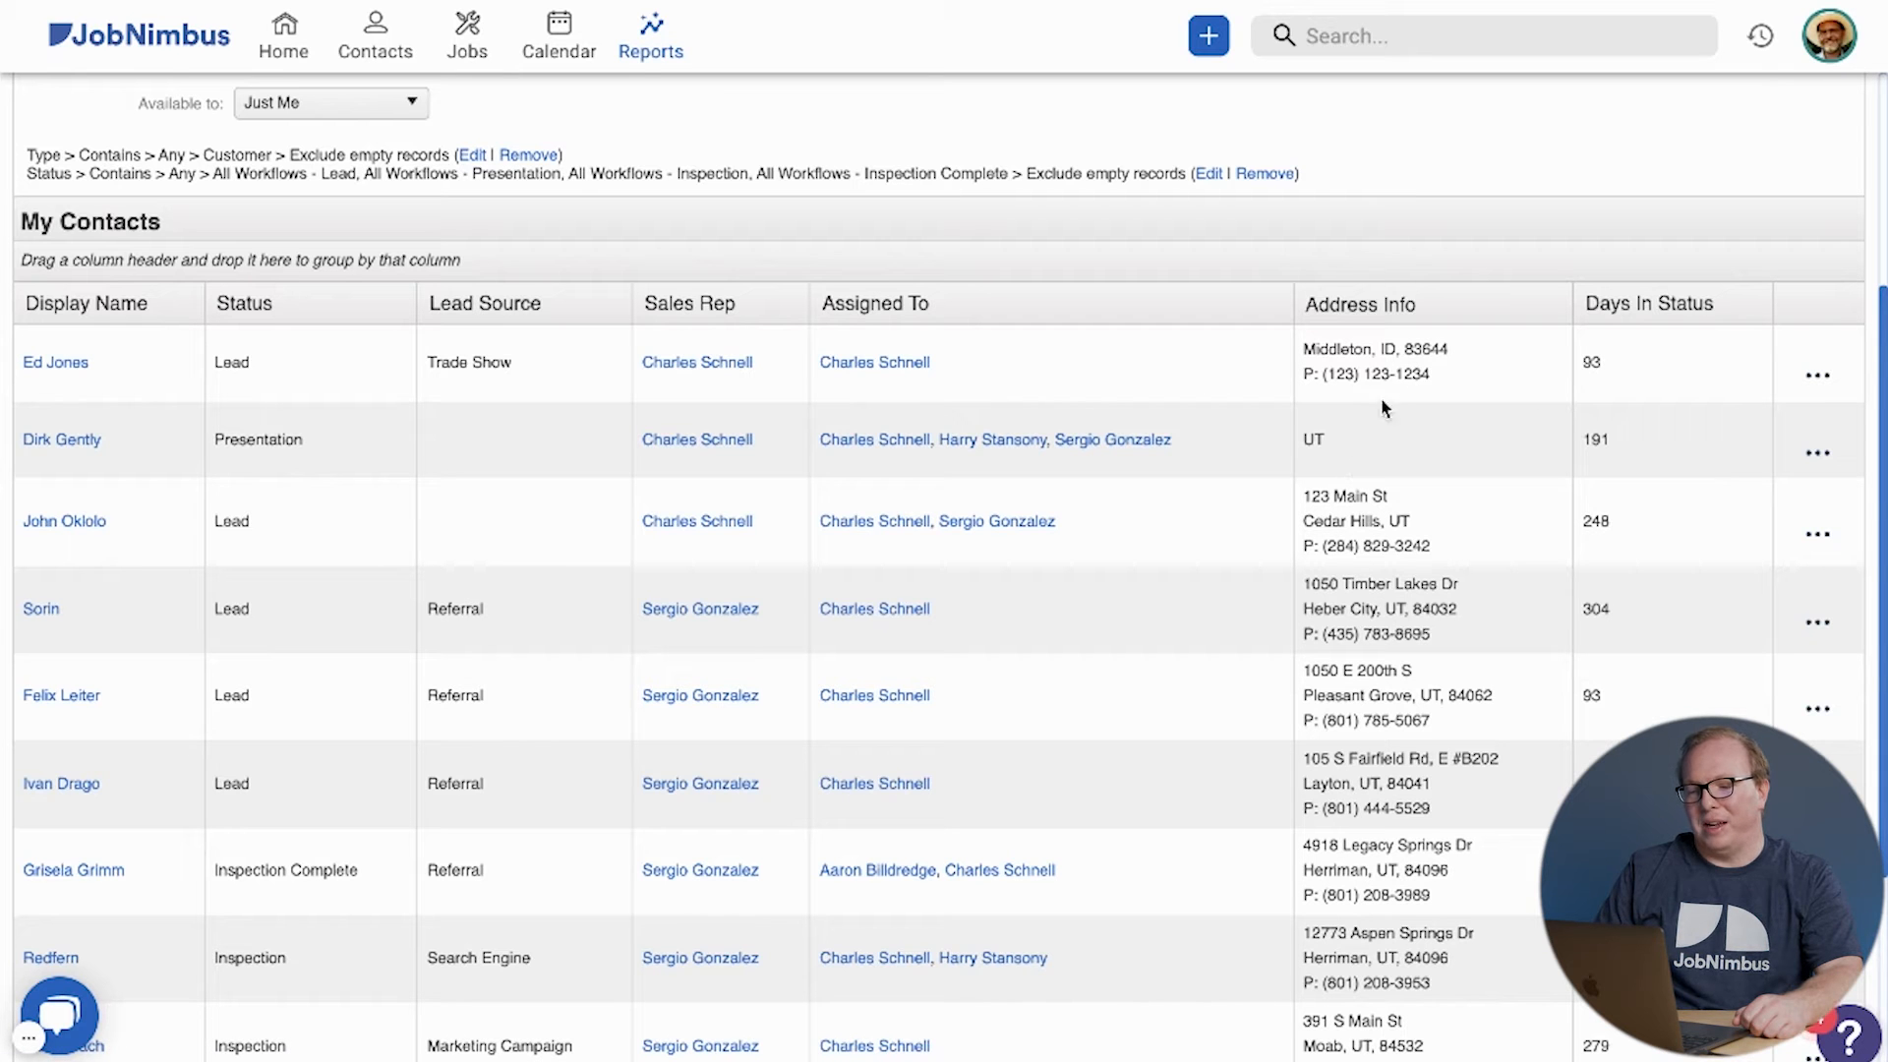
scroll(1160, 335, up, 4)
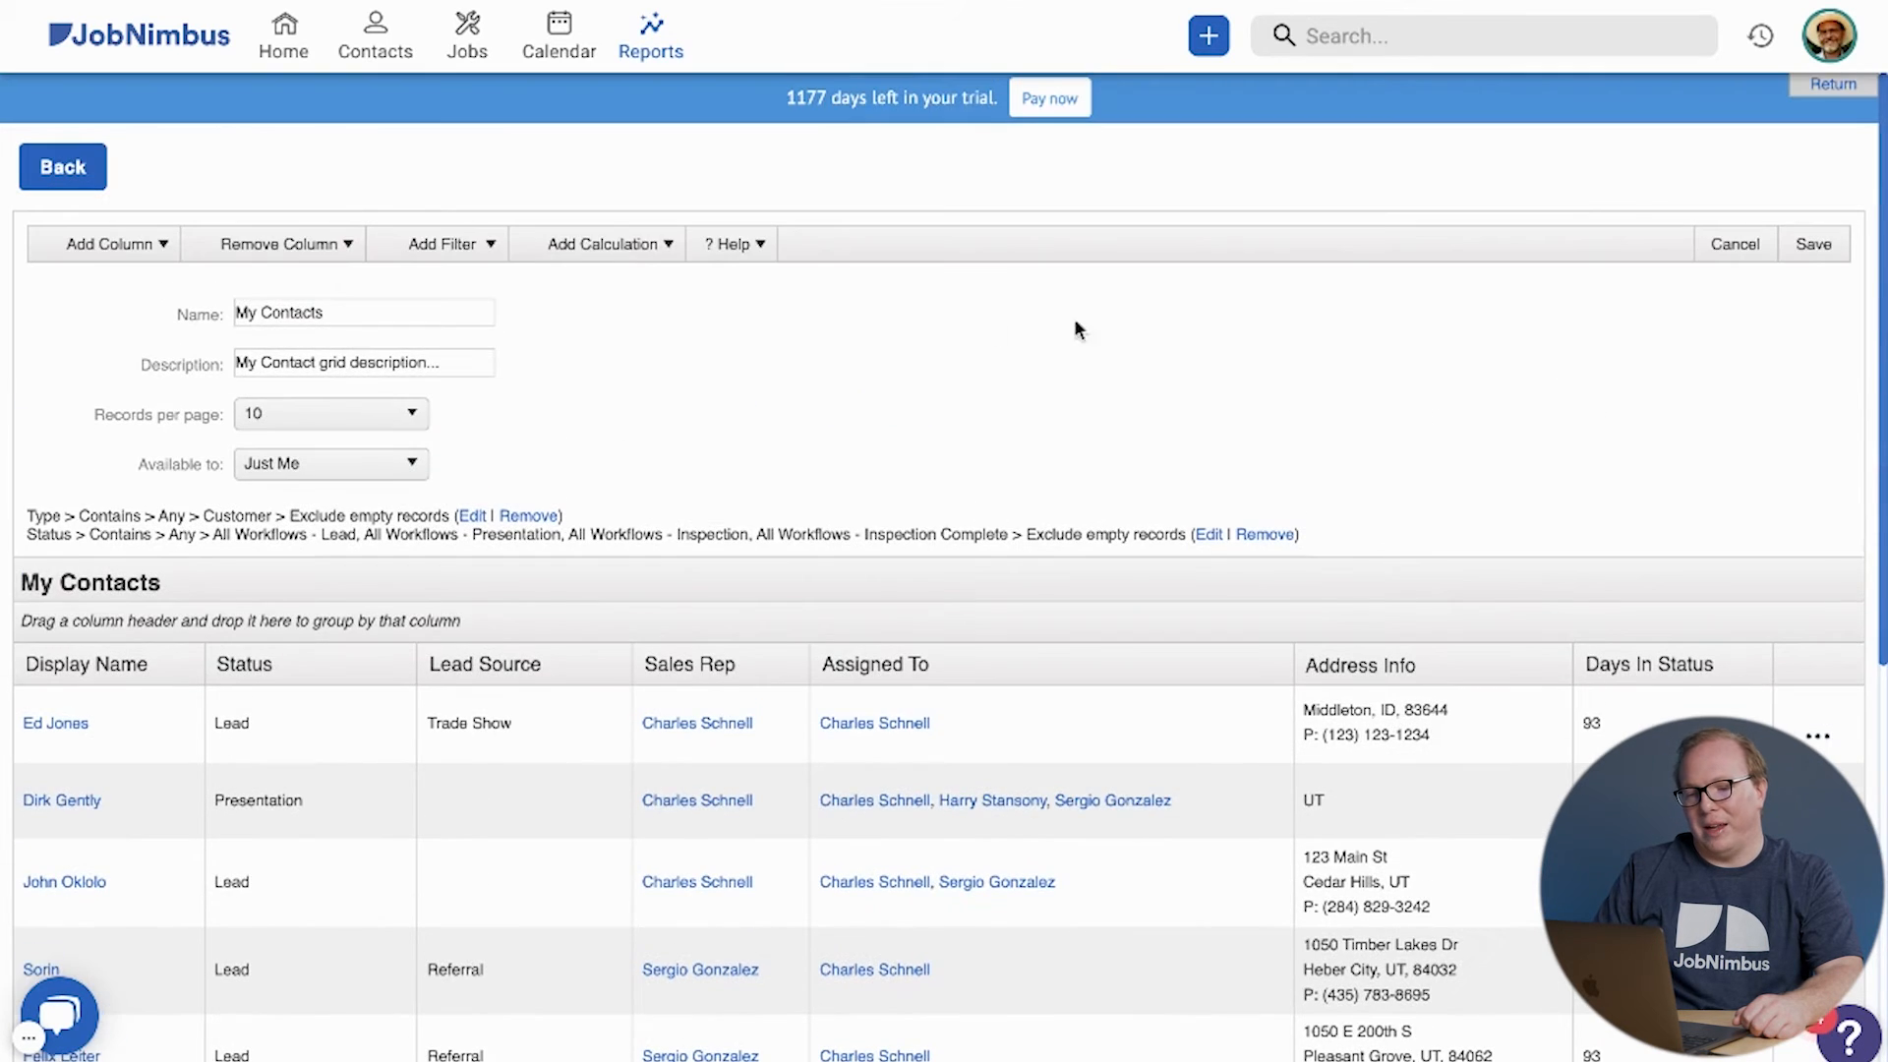
Step: Add a Count calculation on the Display Name column and check it beneath the contact list
click(623, 258)
mouse_move(609, 285)
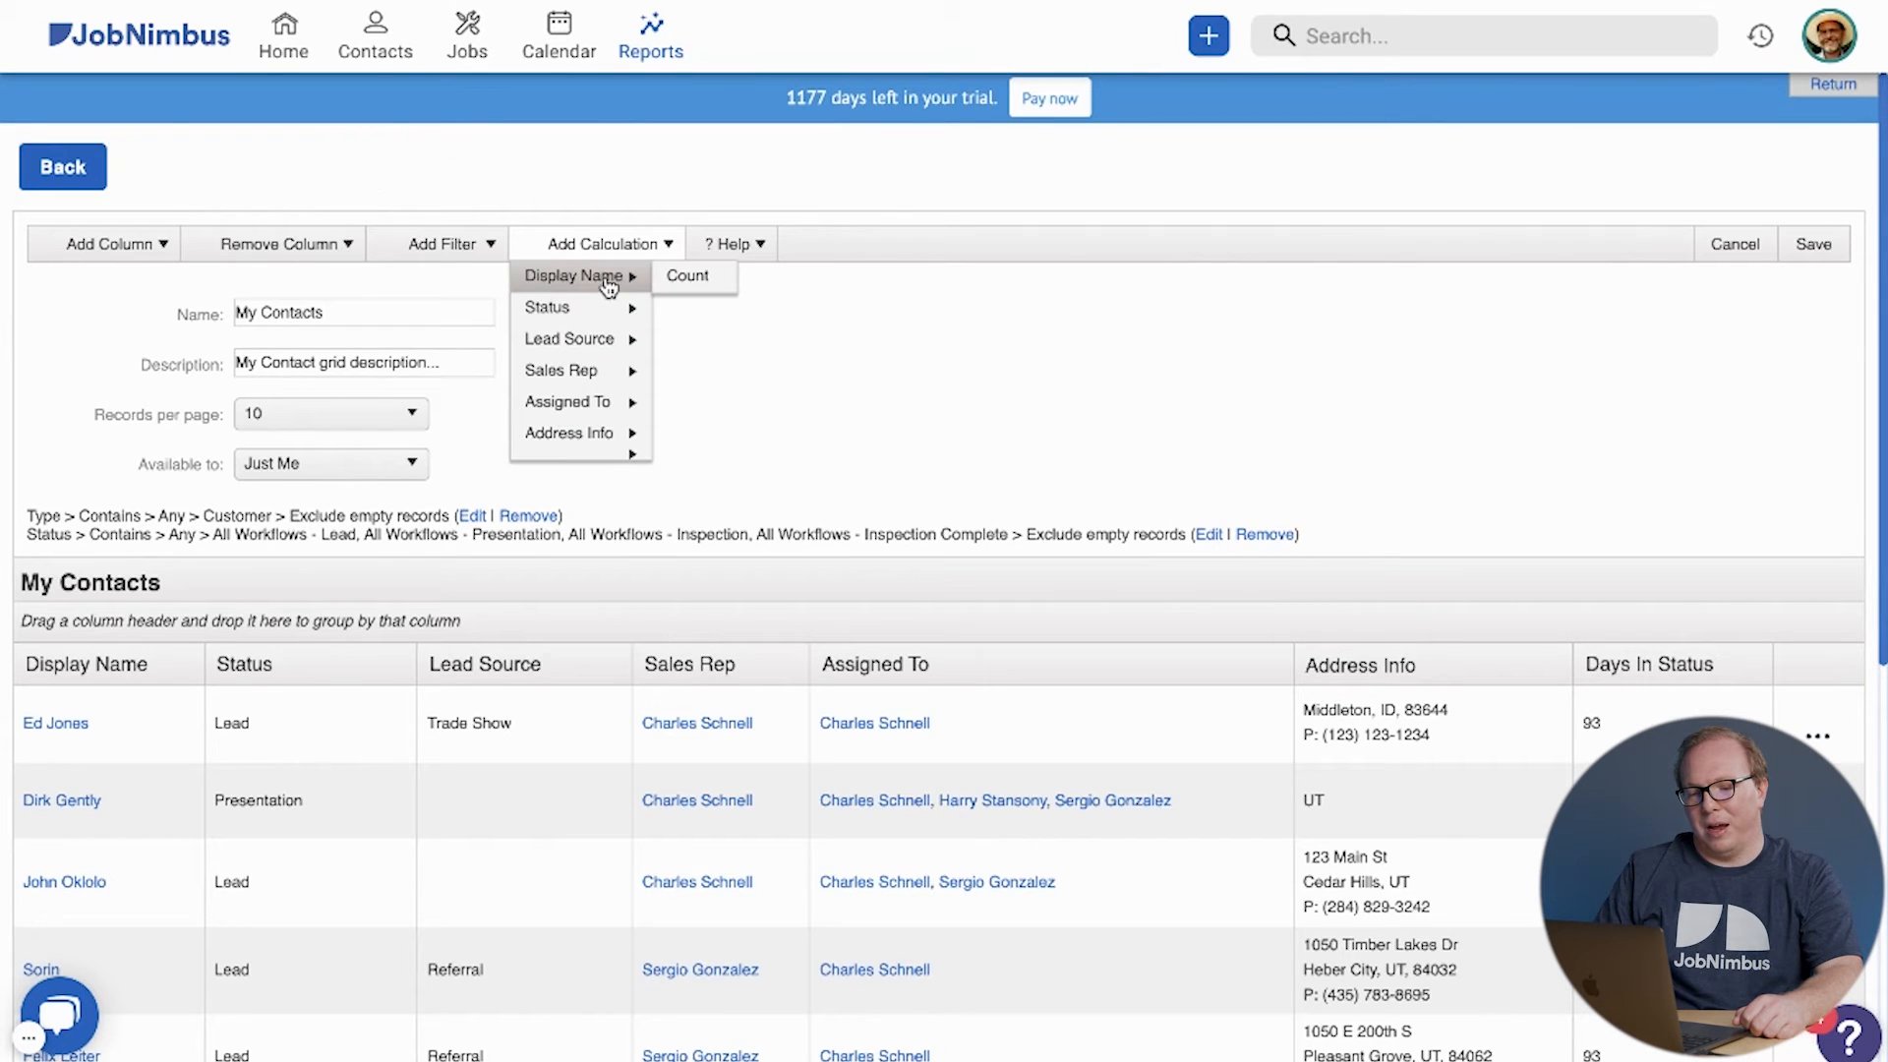
click(688, 278)
scroll(982, 433, down, 8)
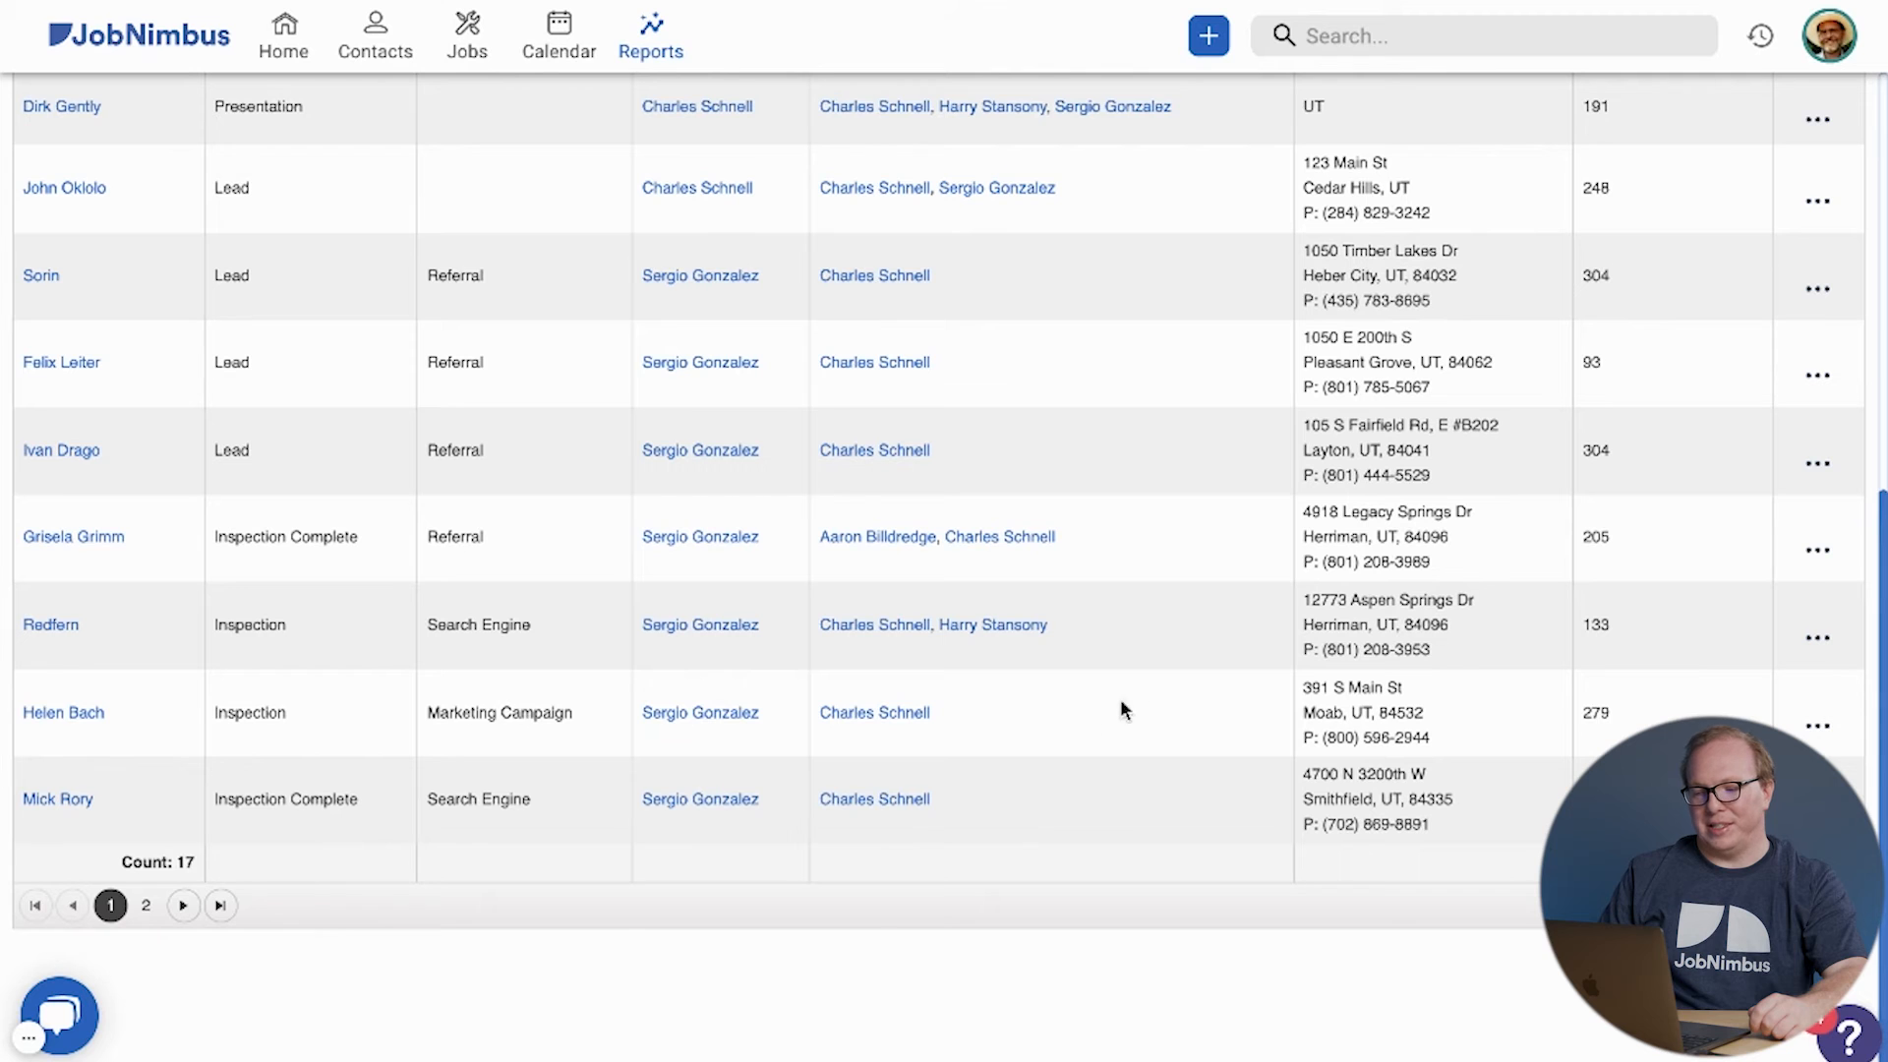
scroll(1141, 686, up, 6)
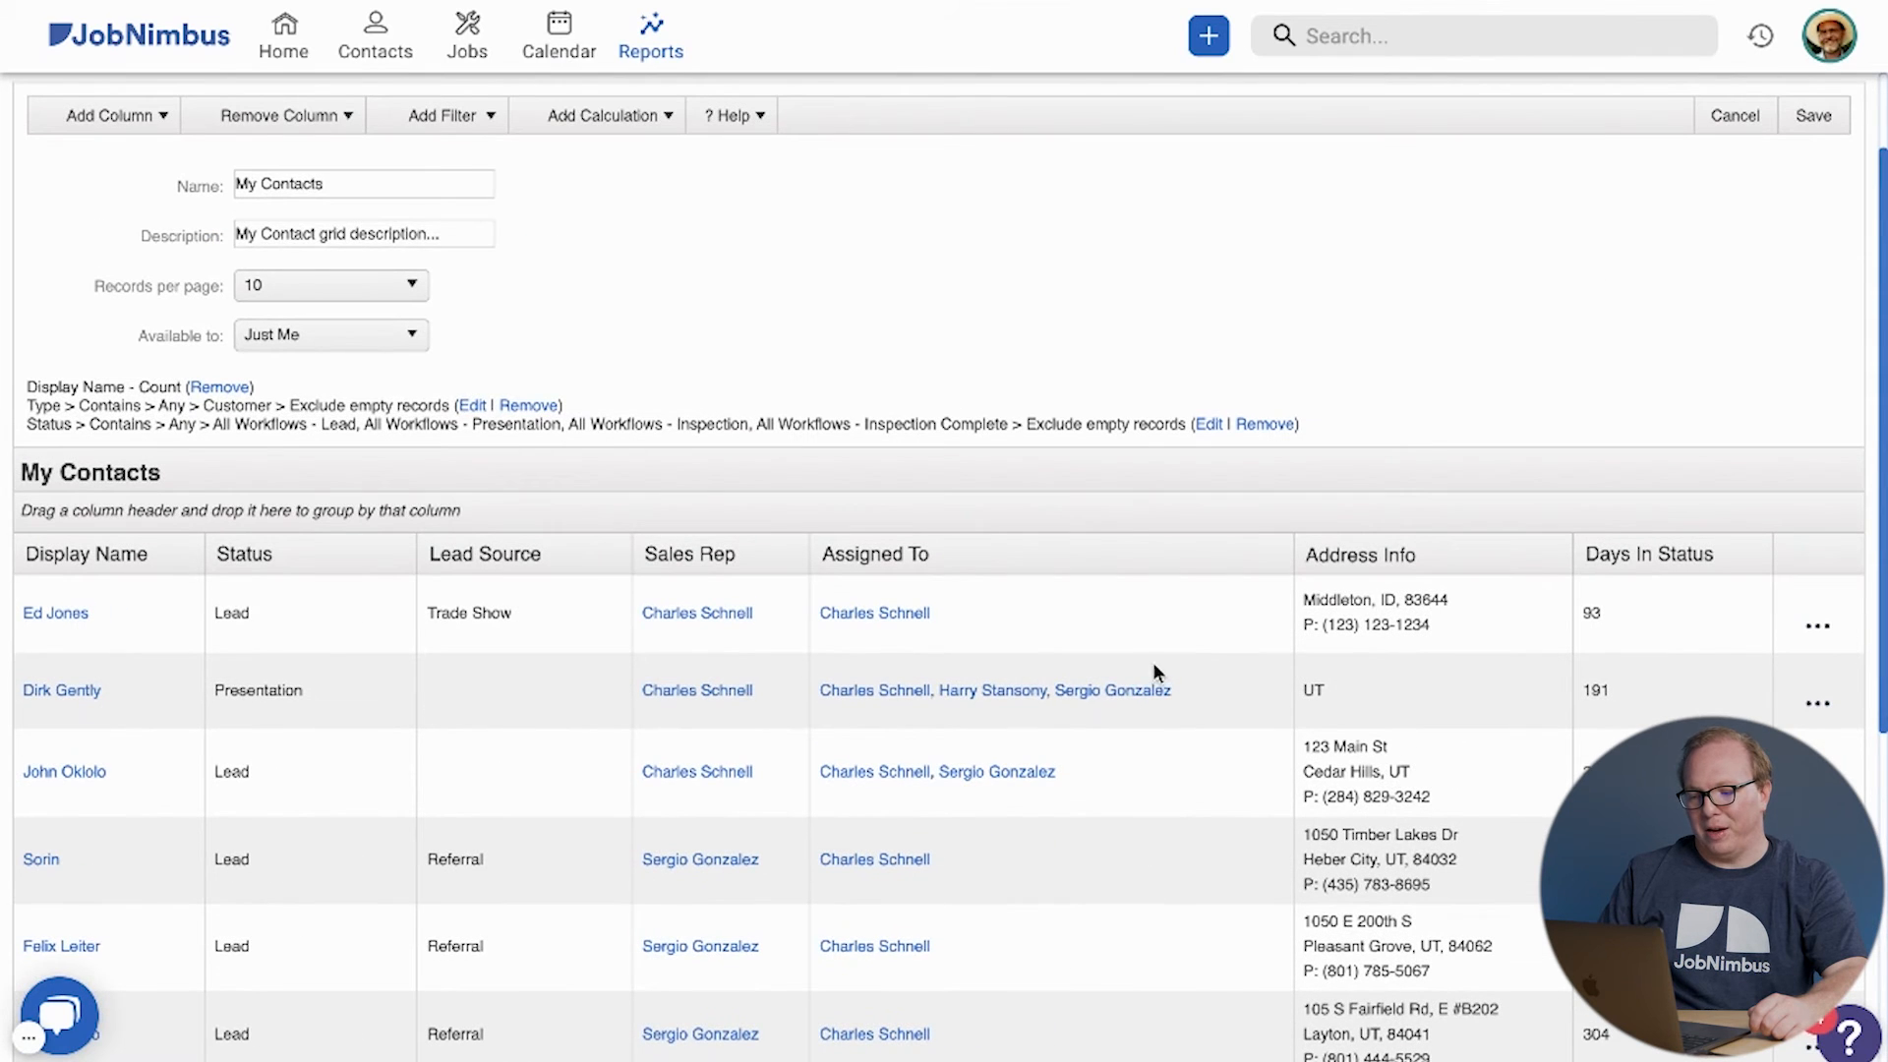
Step: Sort the contacts by Days In Status in descending order and group them by Sales Rep
click(1711, 560)
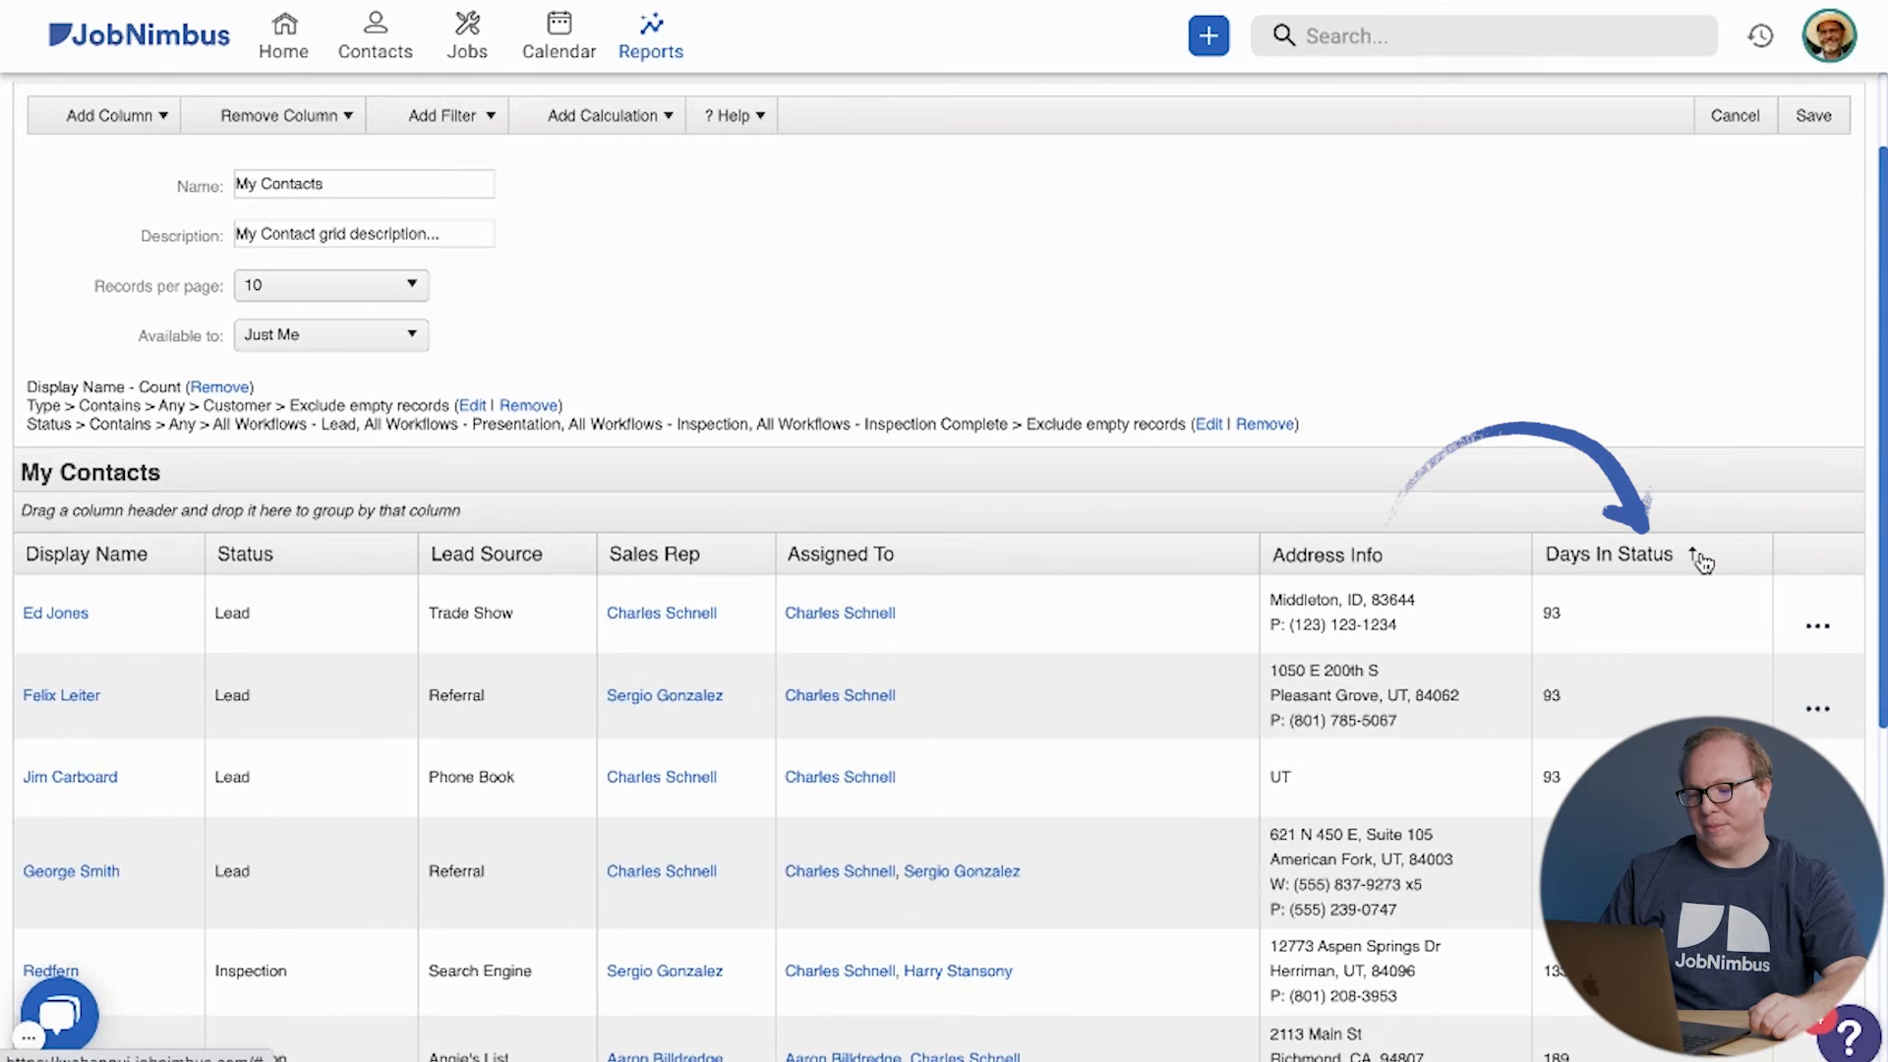
click(1703, 557)
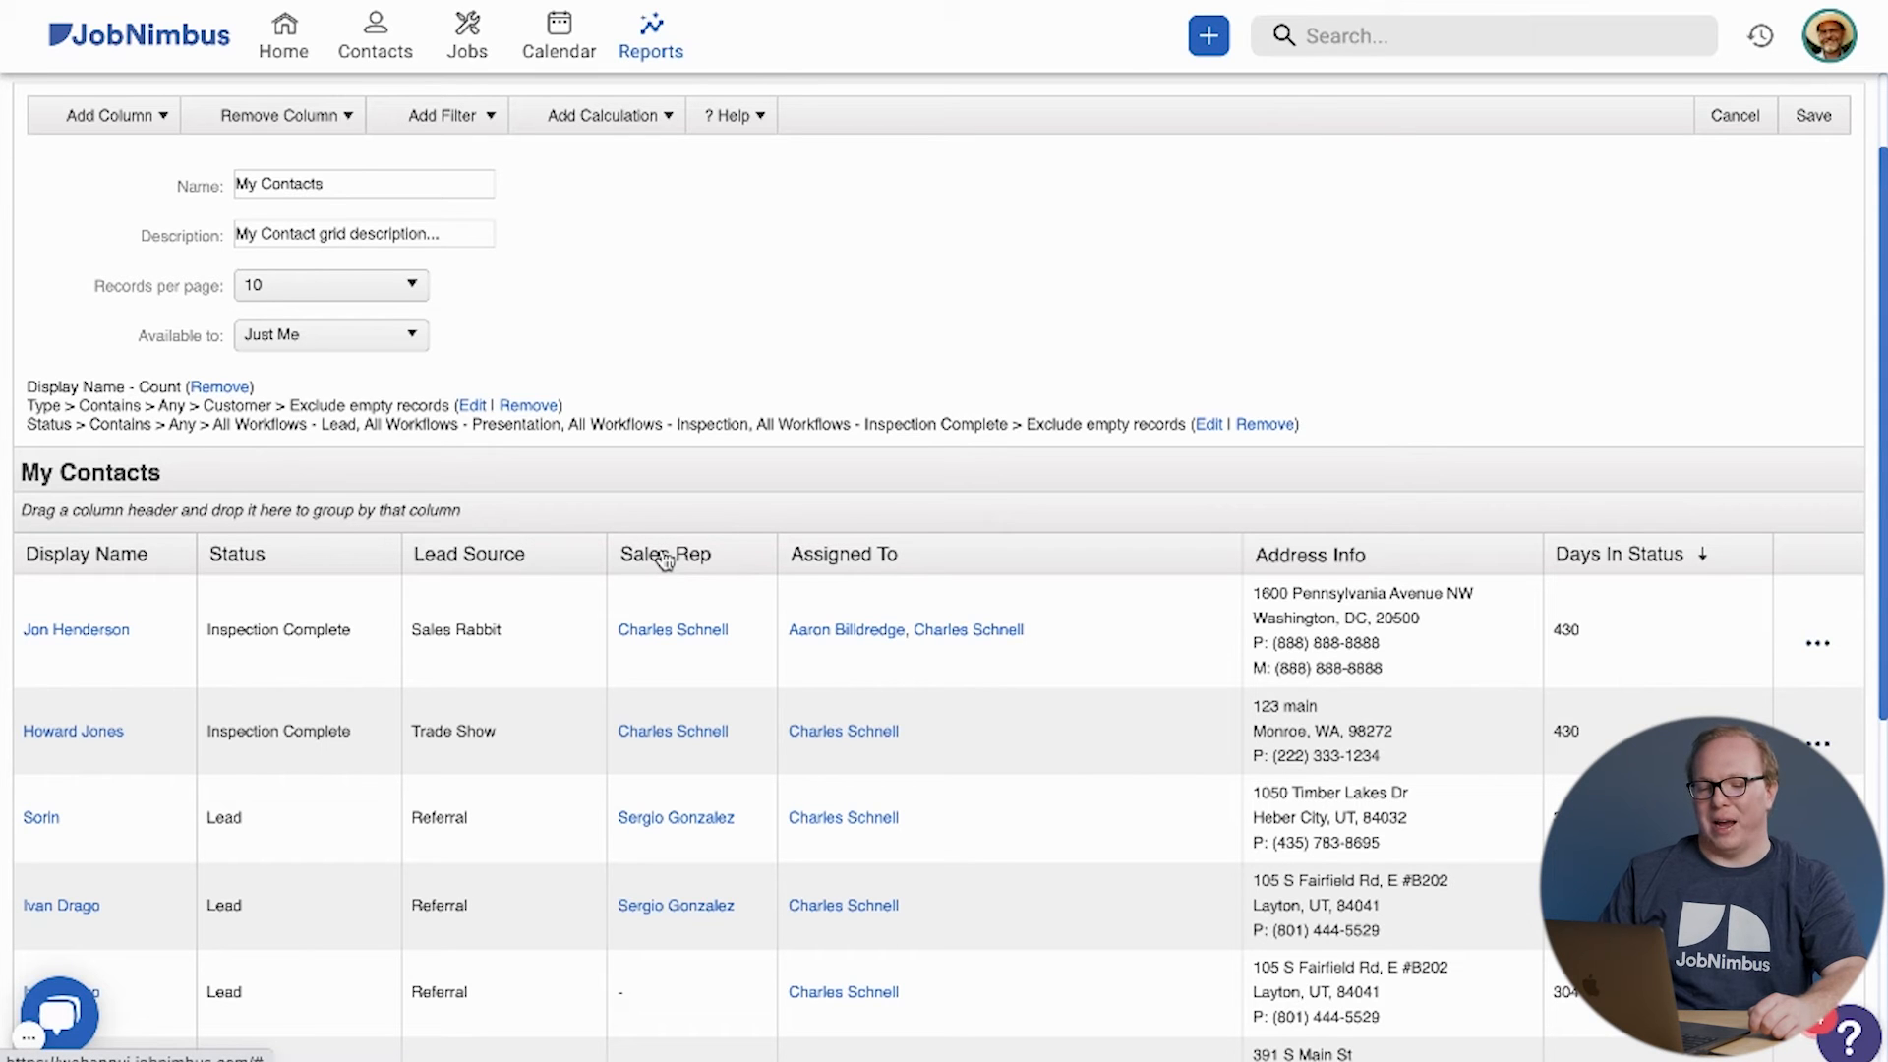
drag(674, 562, 663, 519)
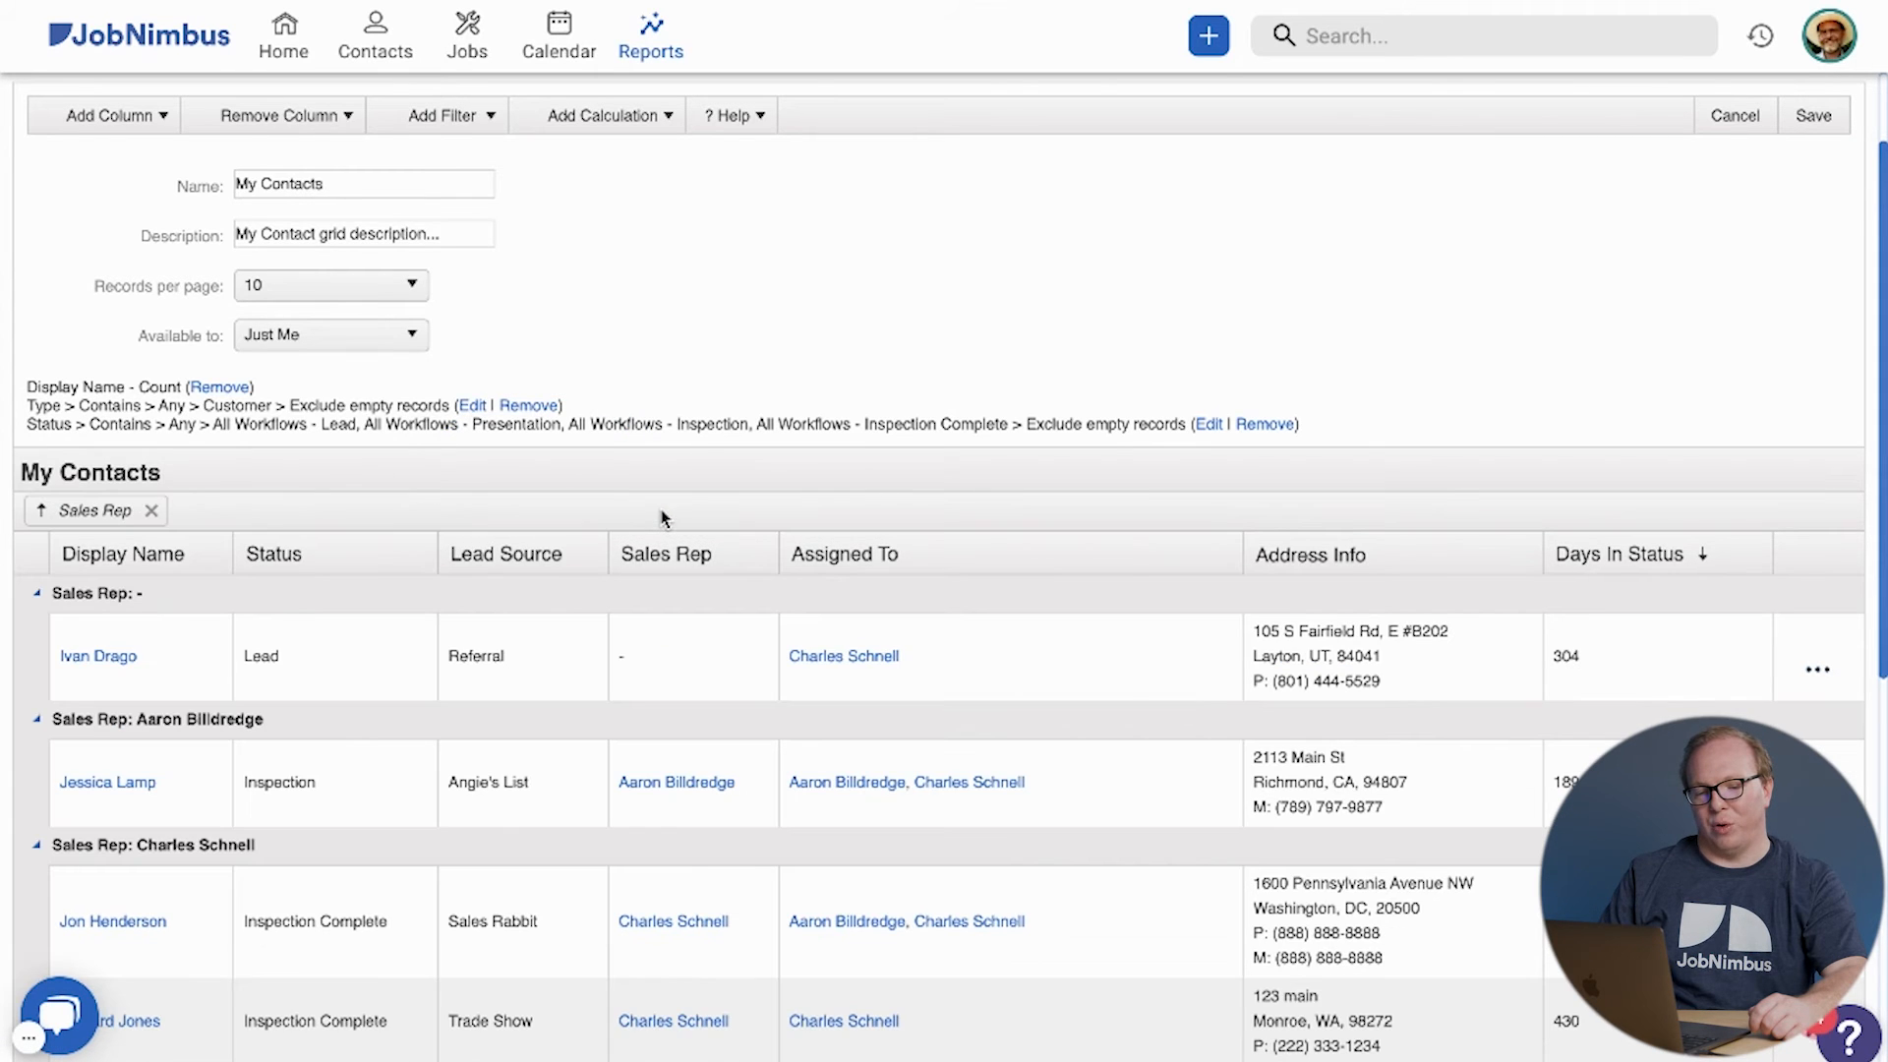
Step: Examine the grouped contacts for each sales rep, including their statuses and days in status
scroll(580, 501, down, 2)
scroll(593, 504, down, 2)
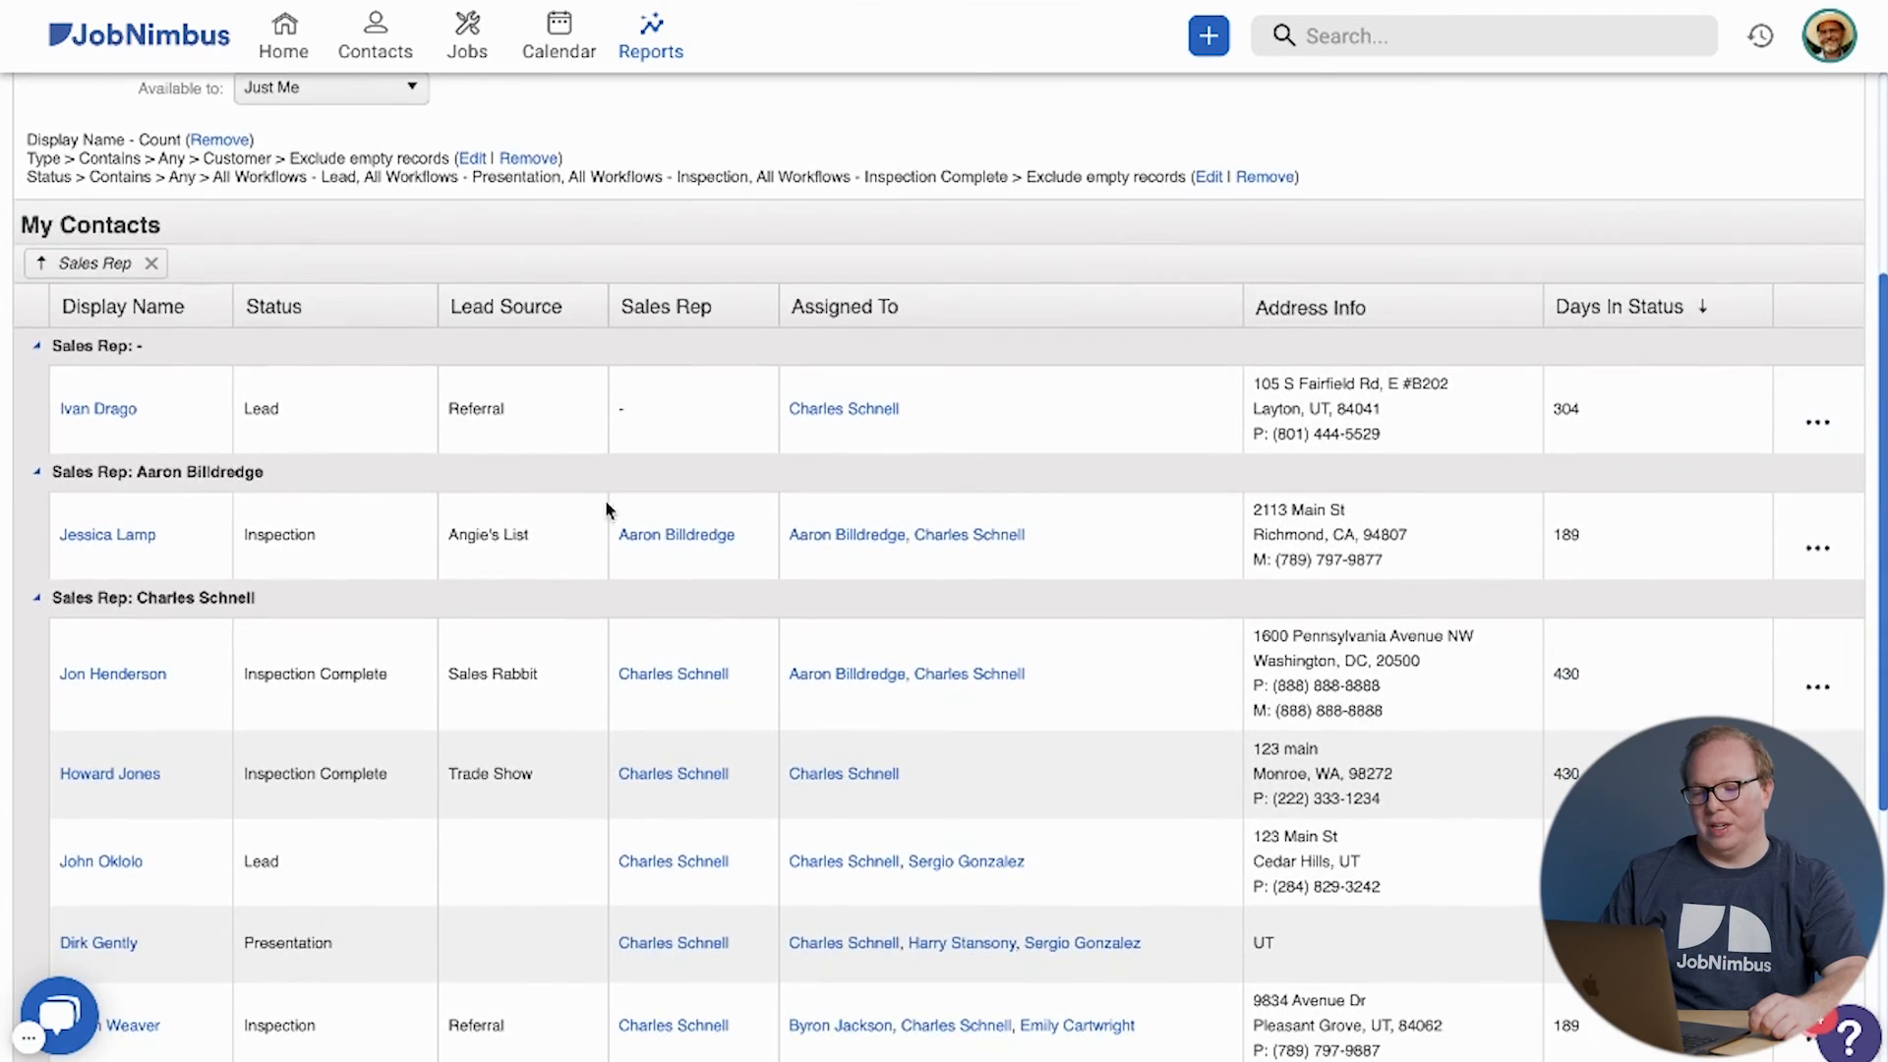
scroll(602, 508, down, 2)
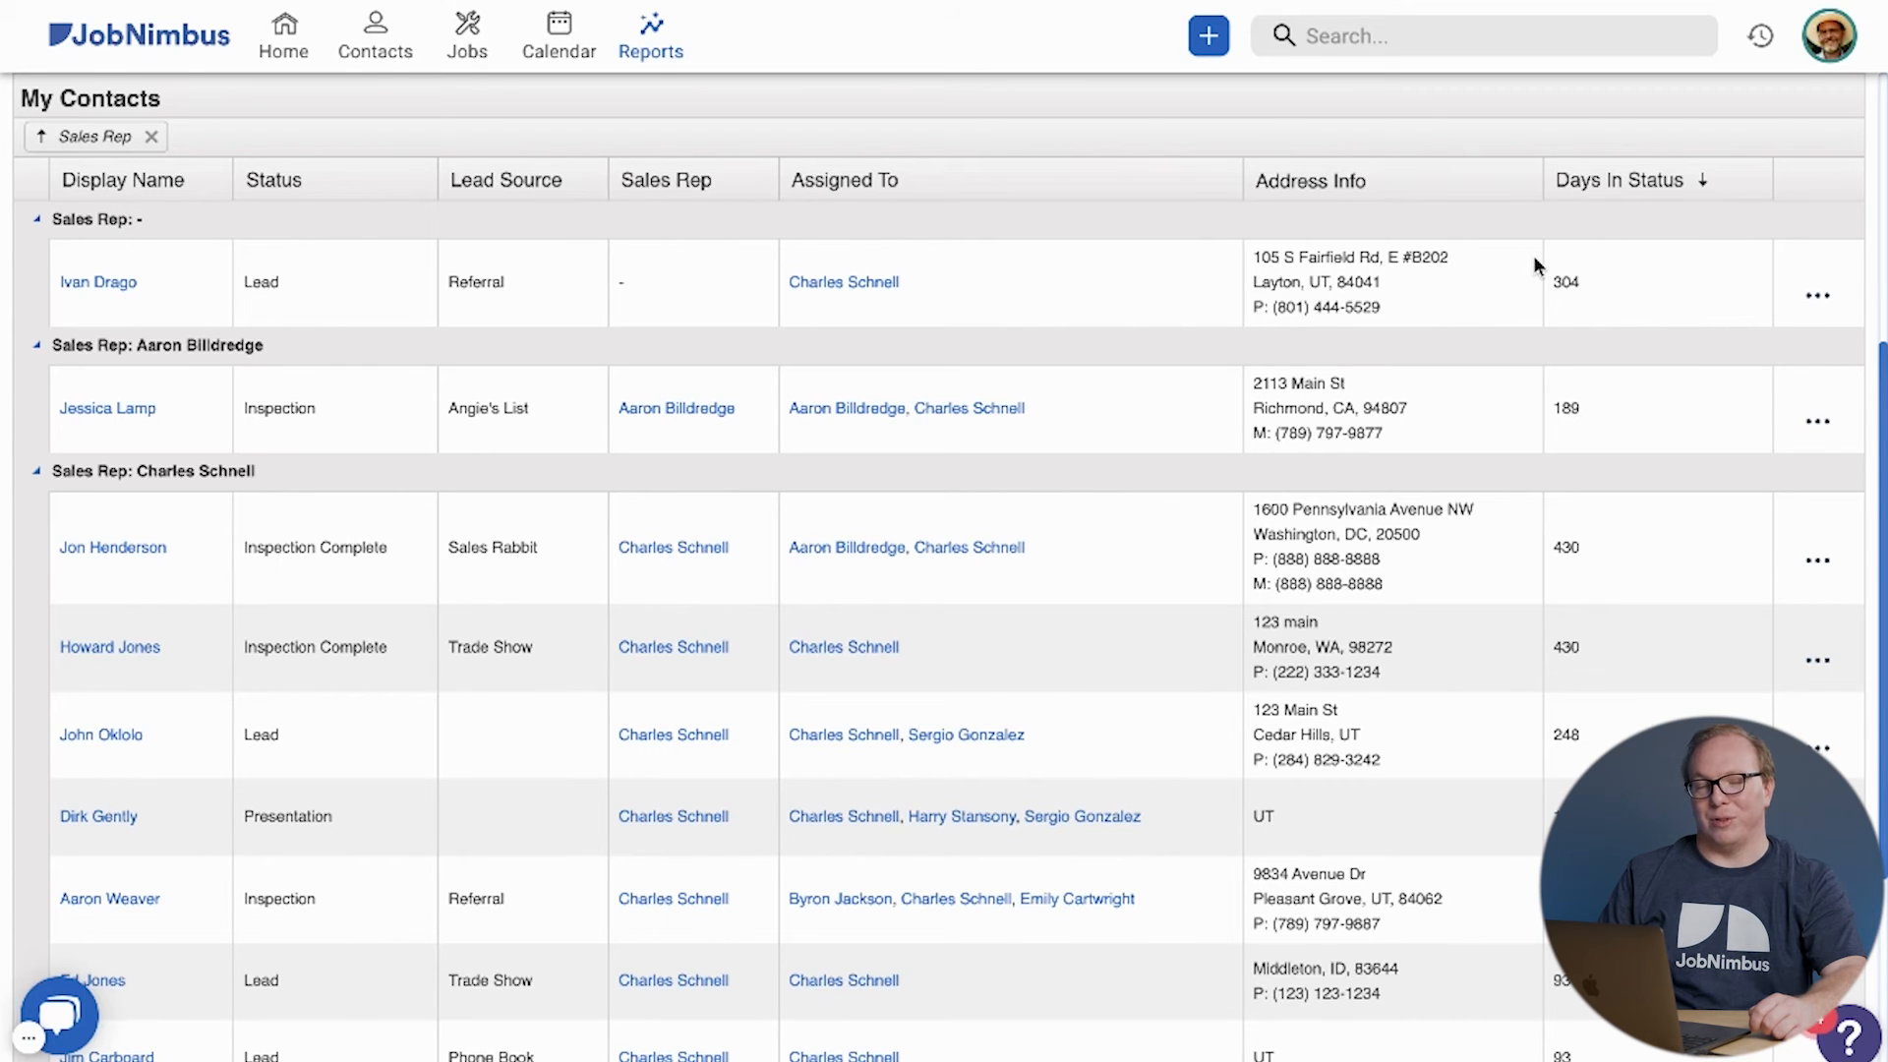
scroll(398, 403, down, 5)
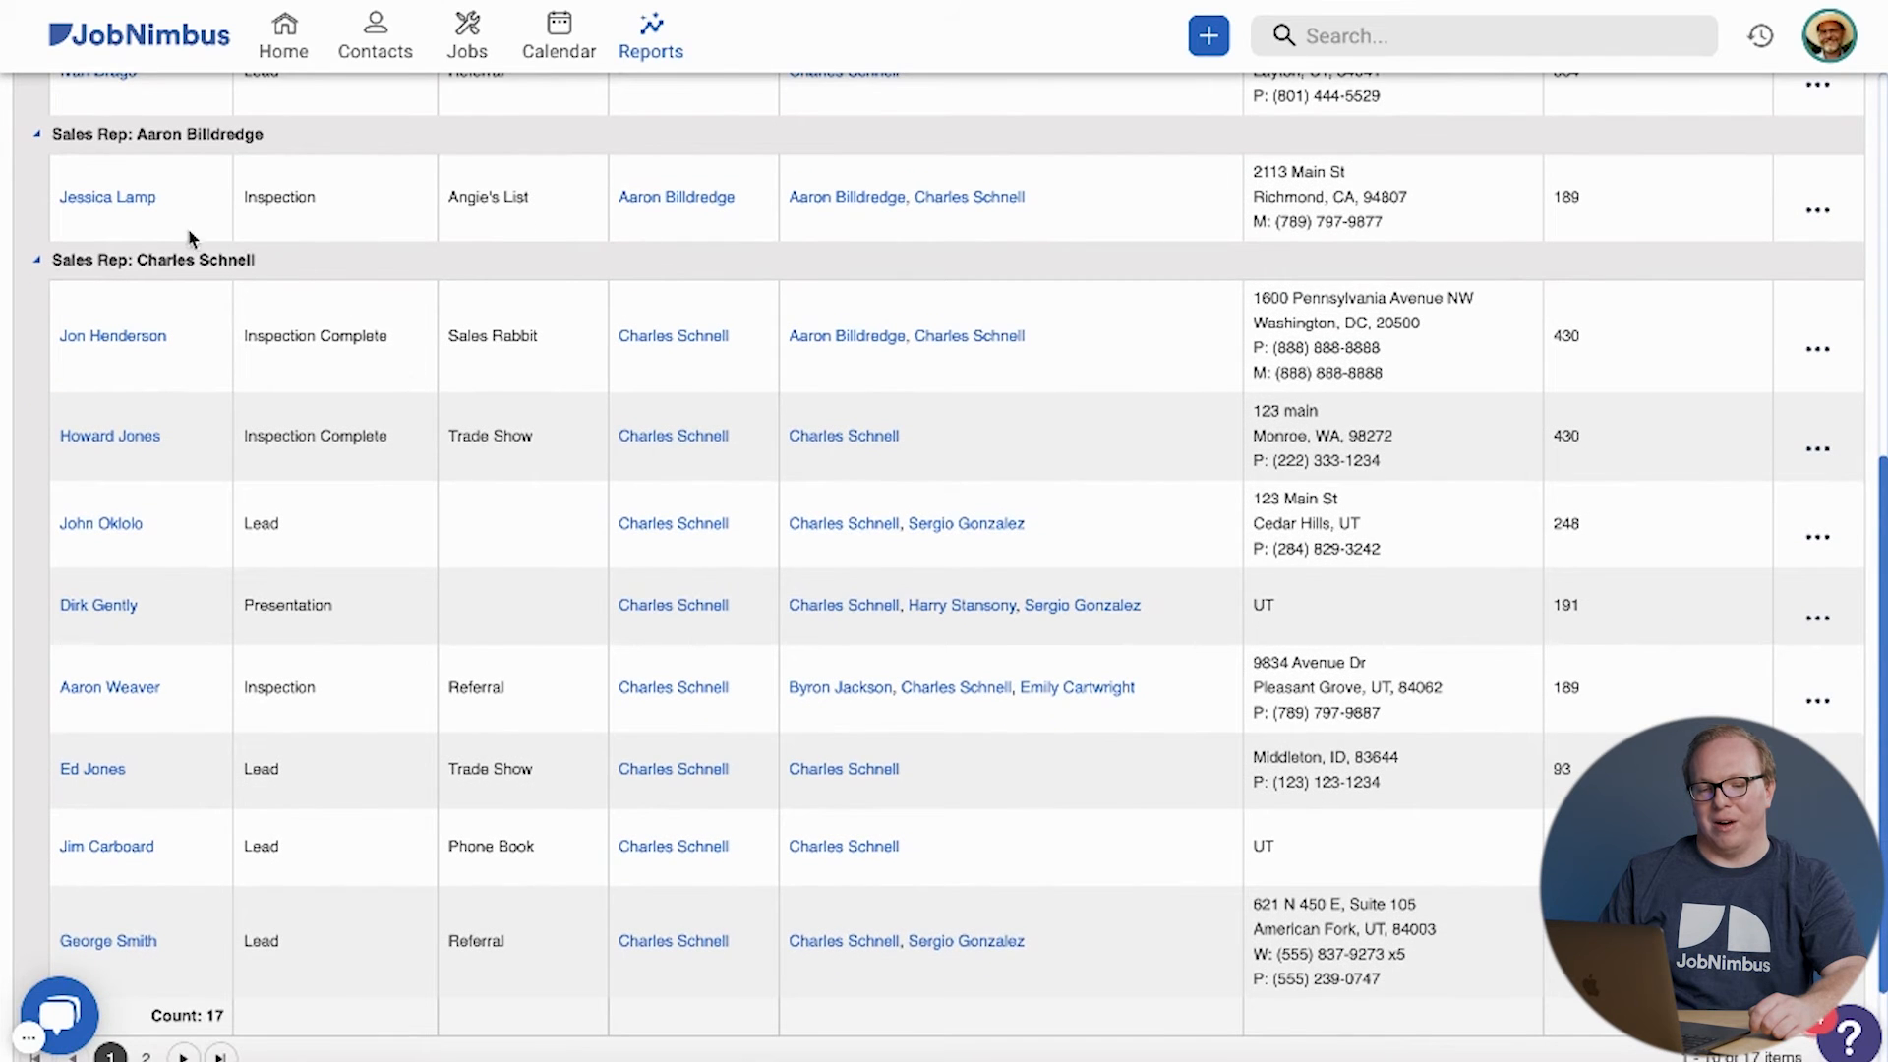
scroll(346, 370, down, 3)
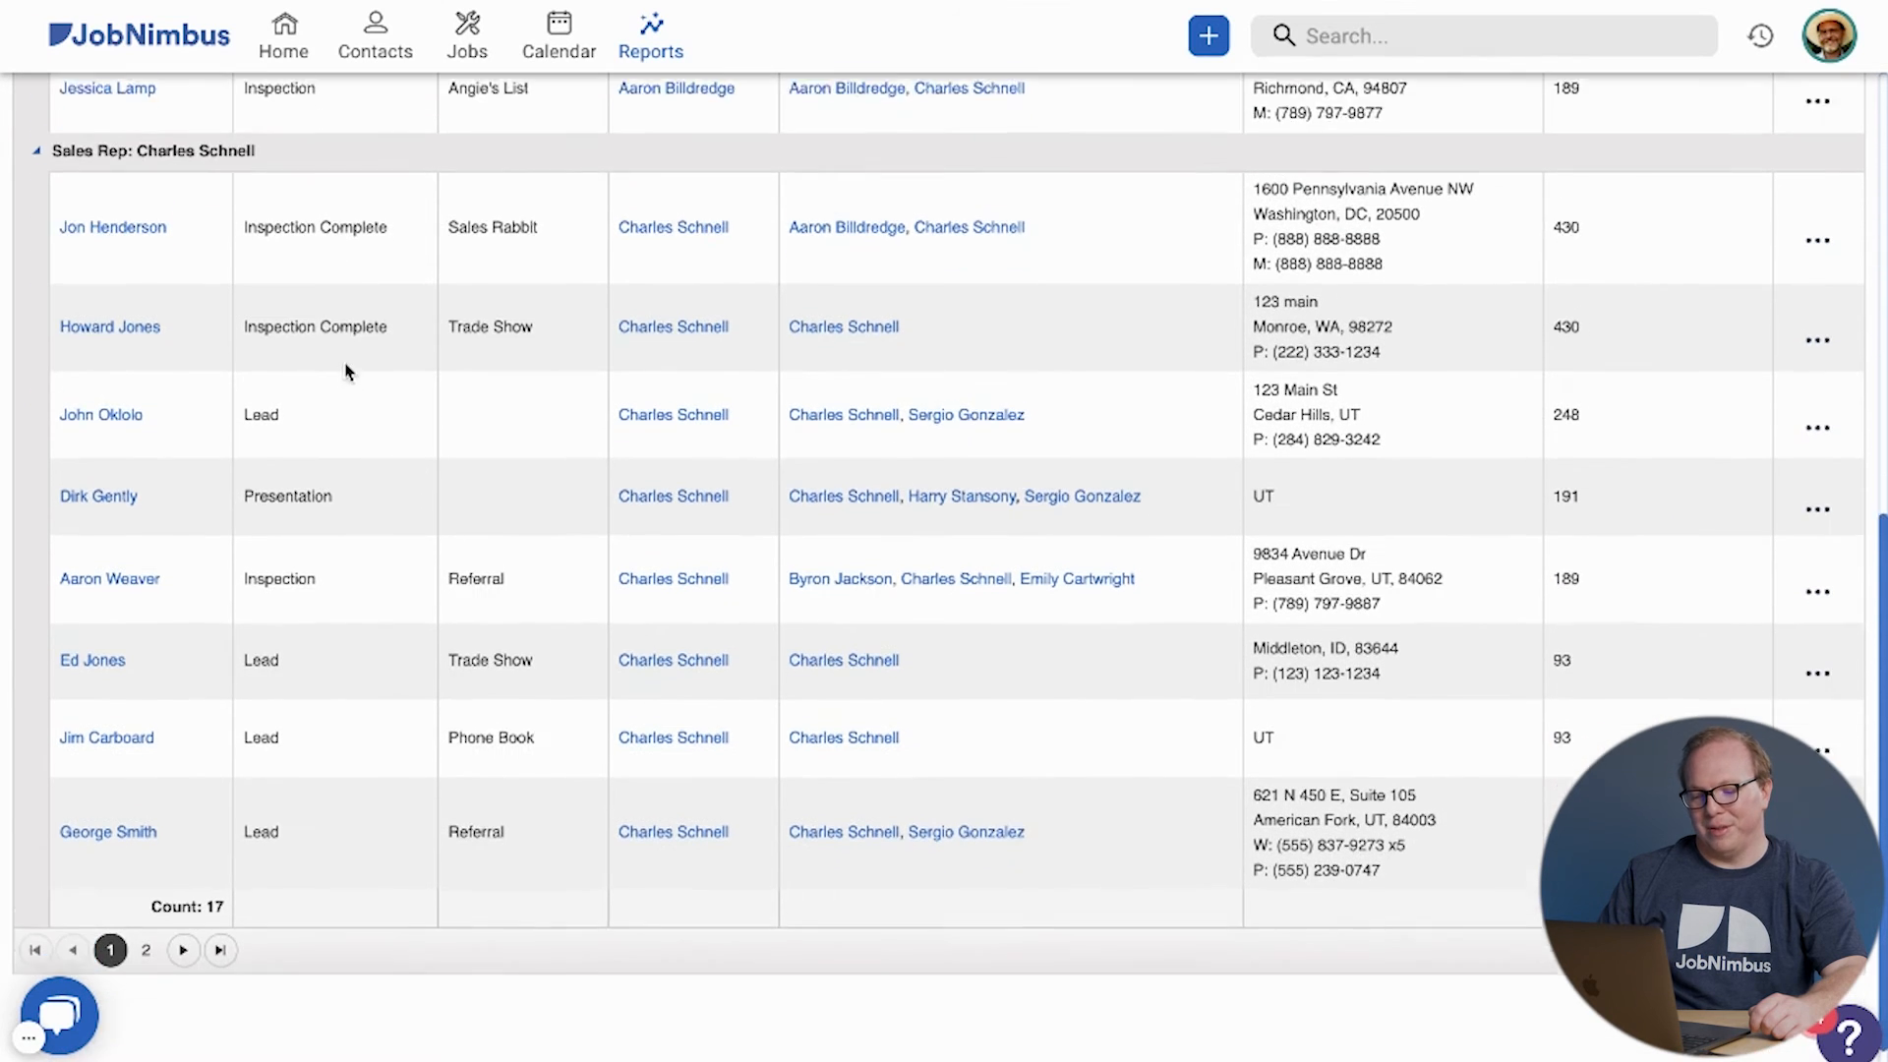
scroll(368, 402, up, 1)
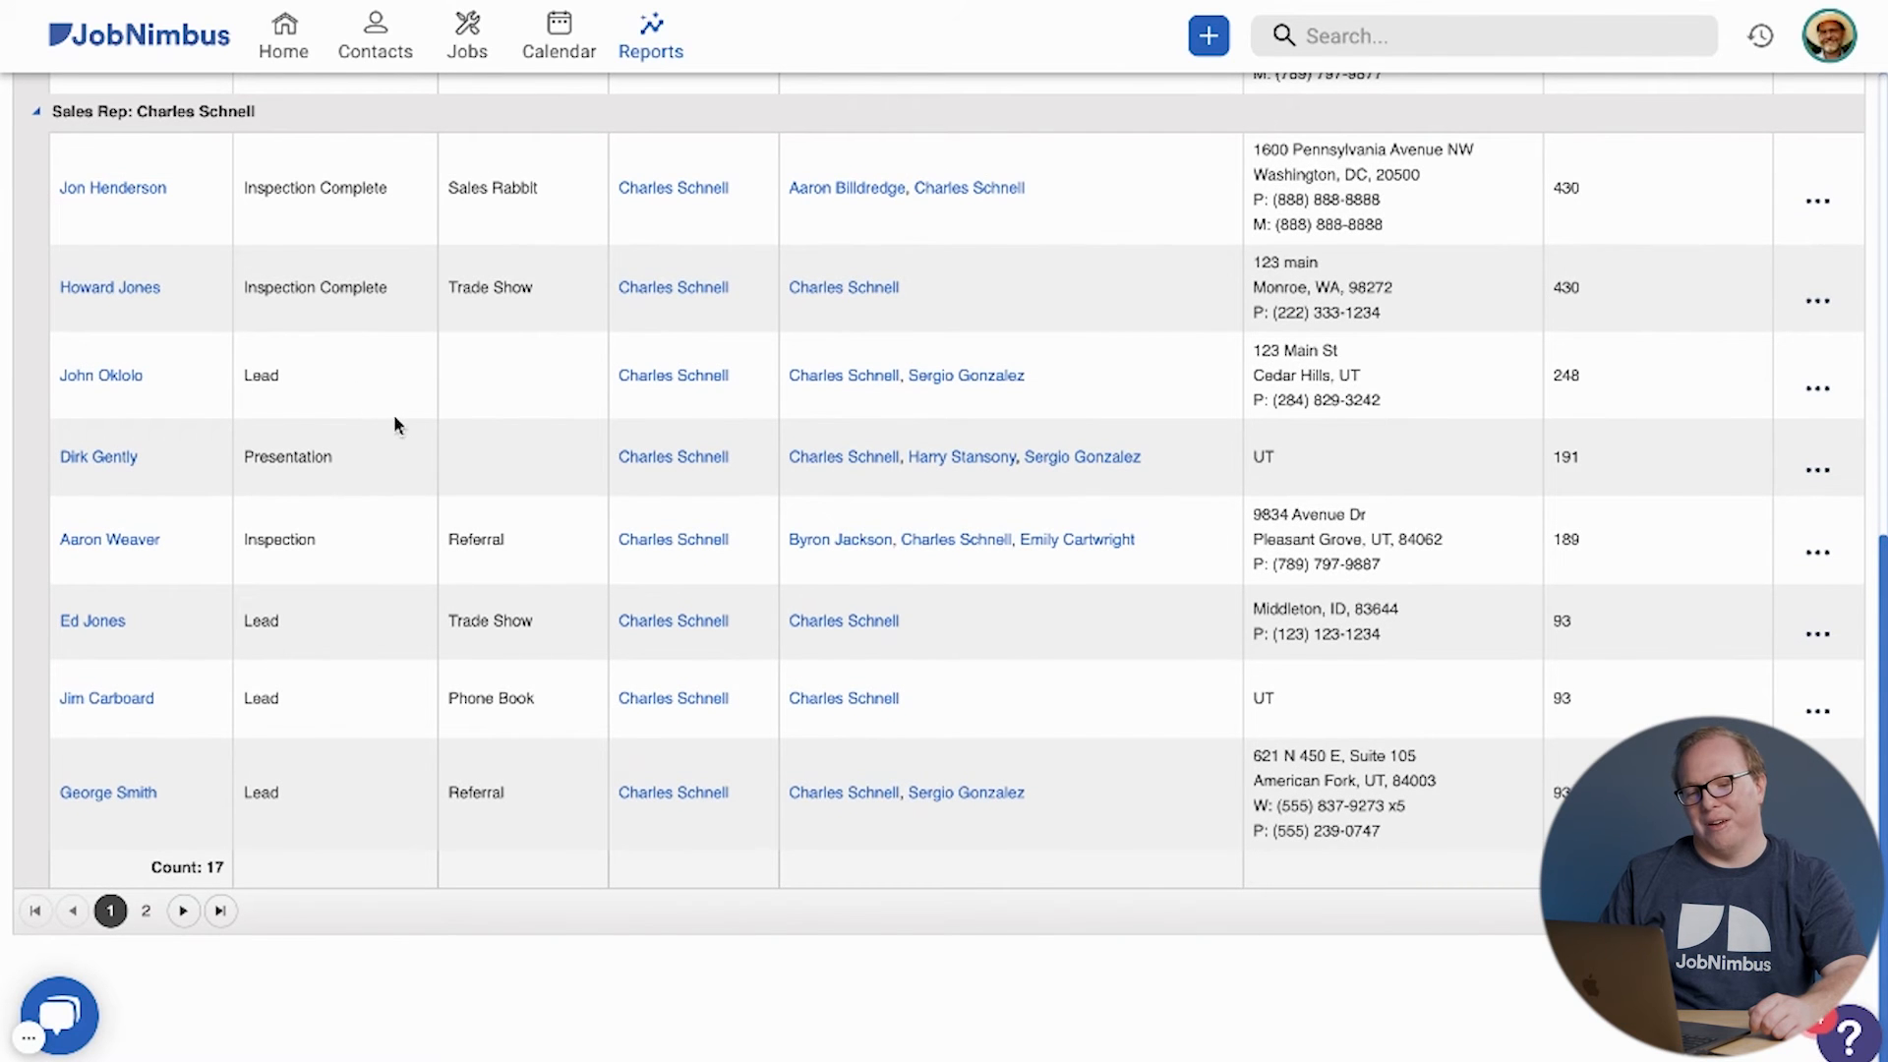
scroll(398, 427, up, 4)
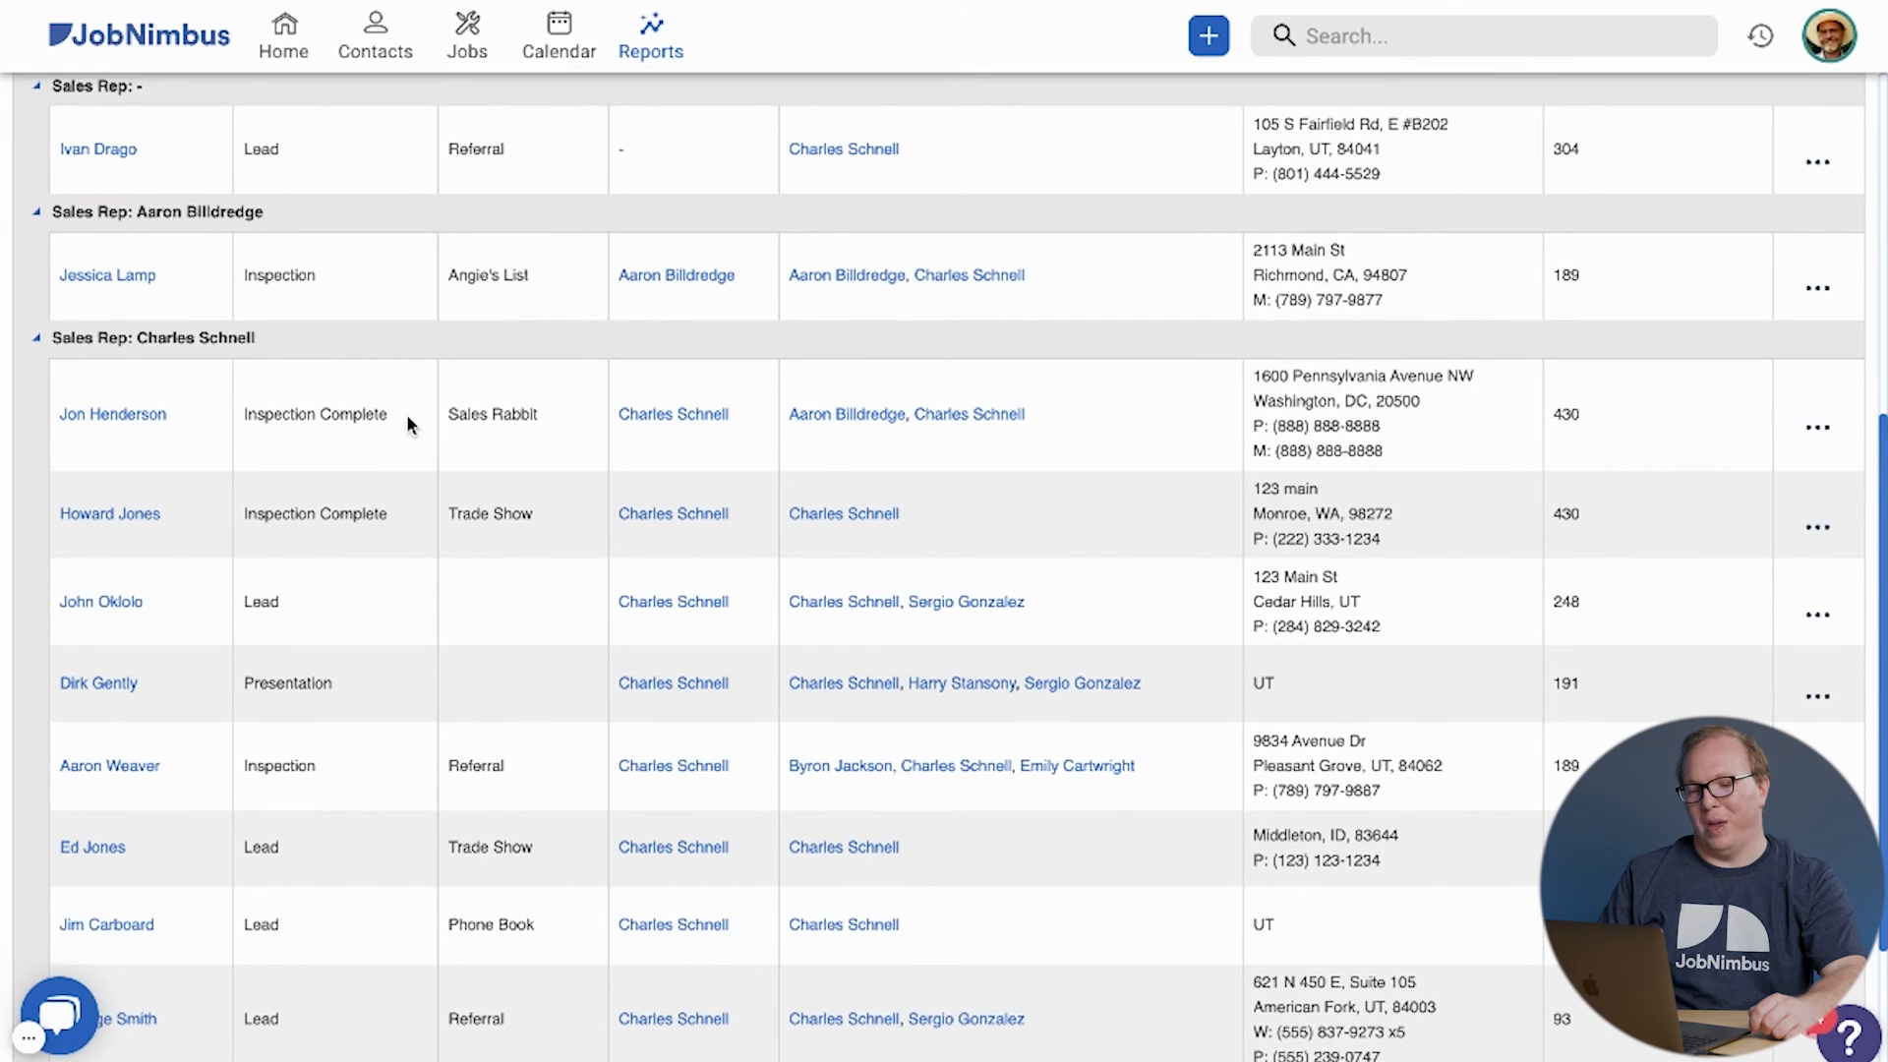
scroll(403, 422, up, 5)
scroll(419, 411, up, 7)
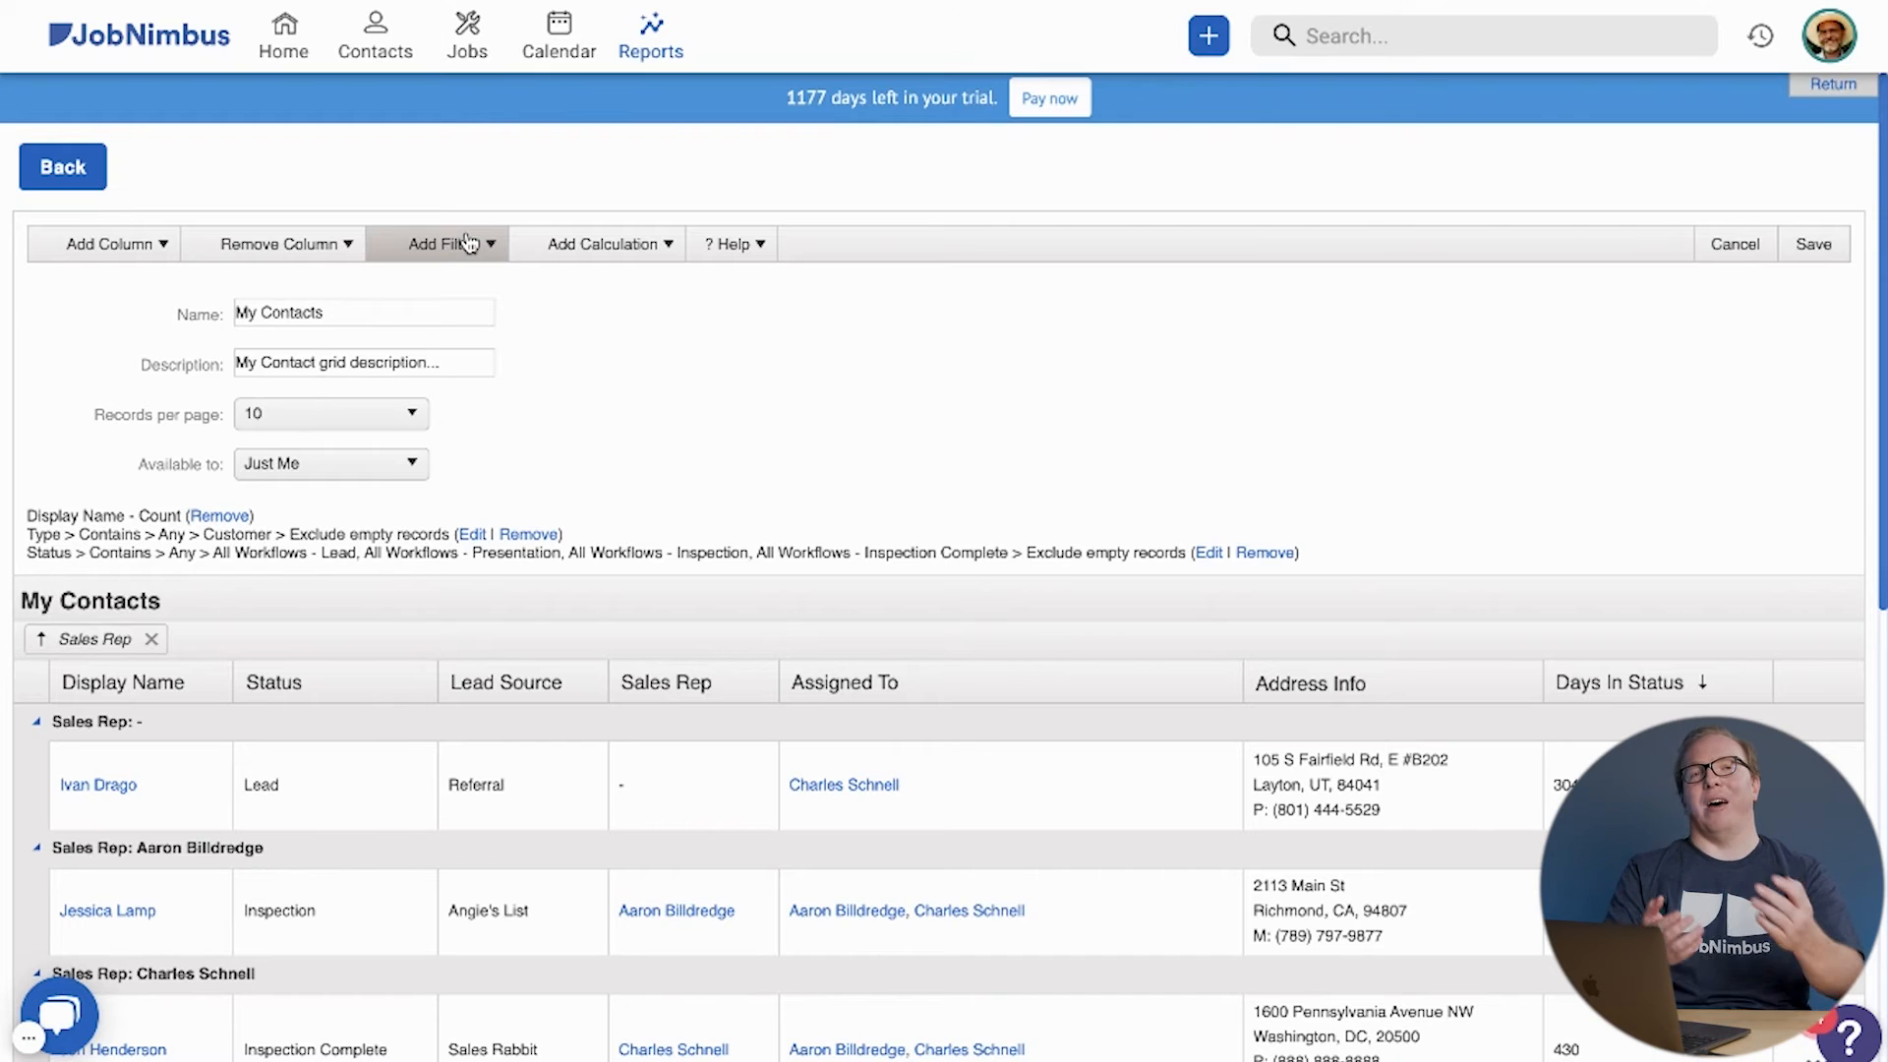
click(468, 243)
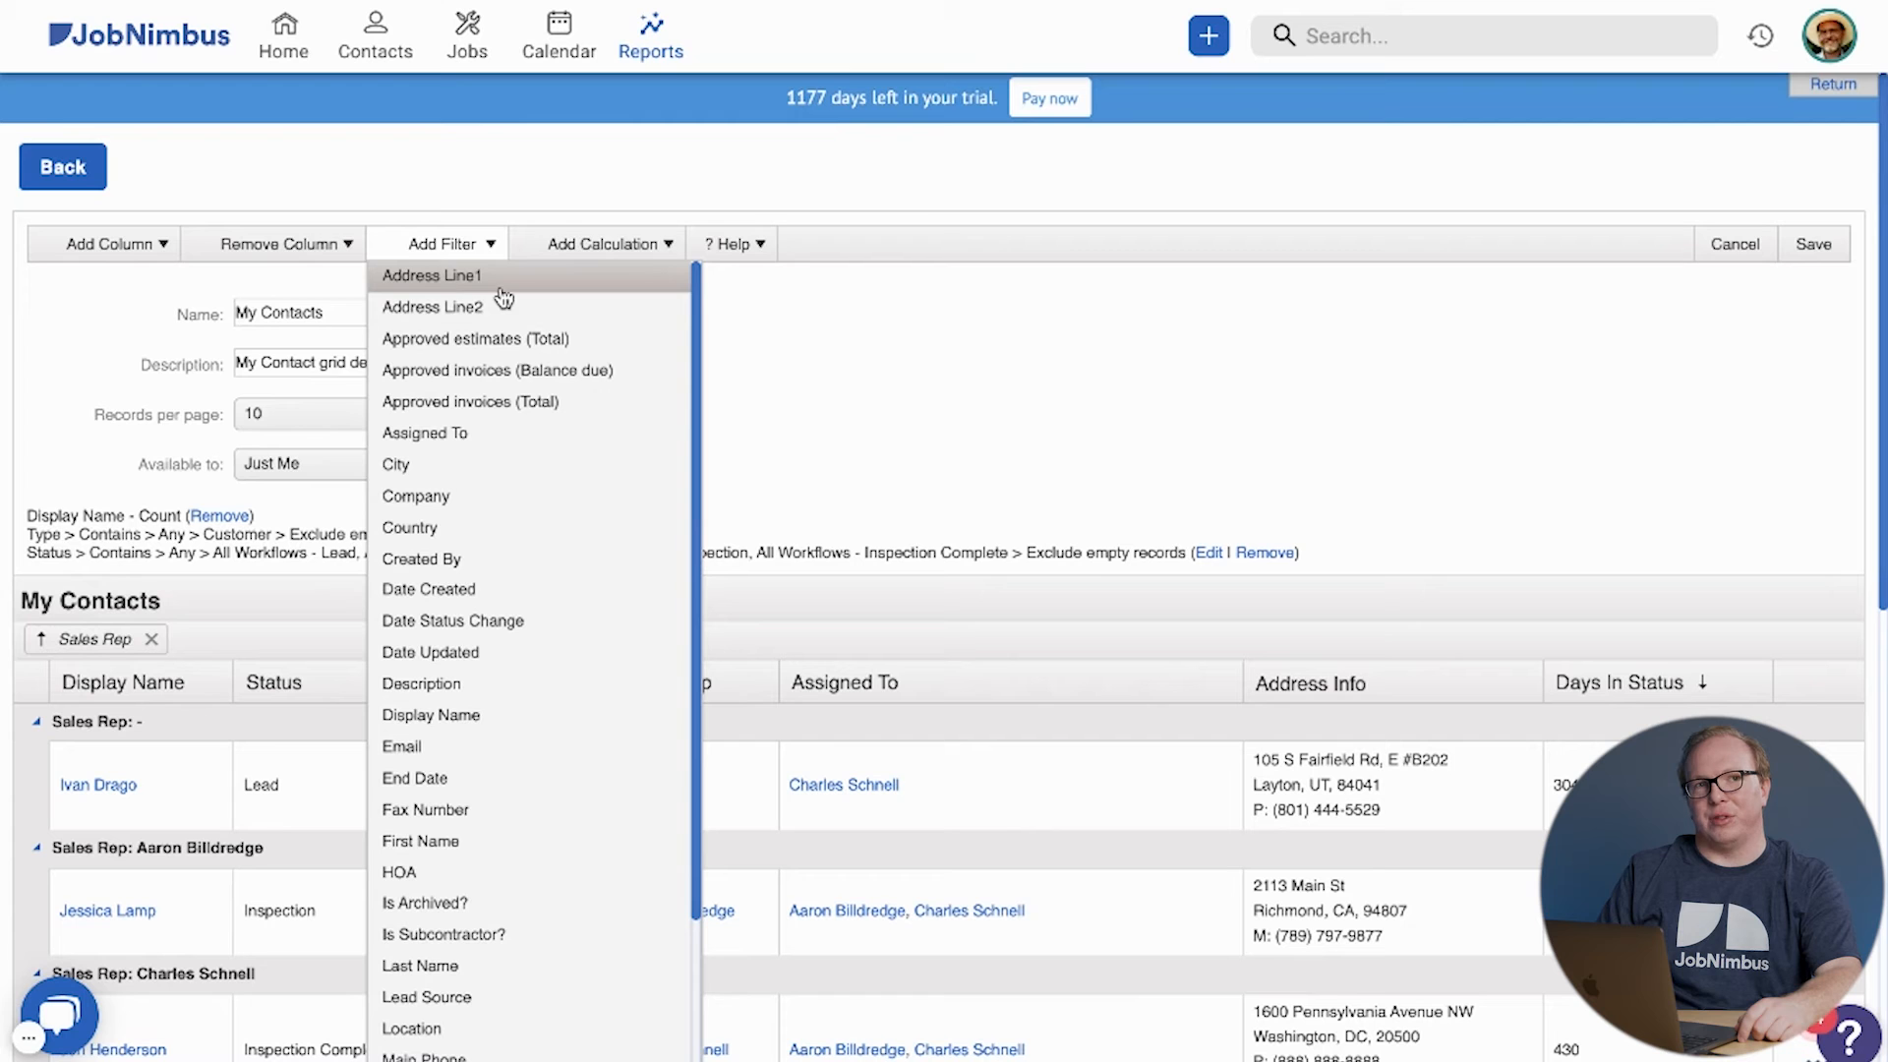
click(510, 590)
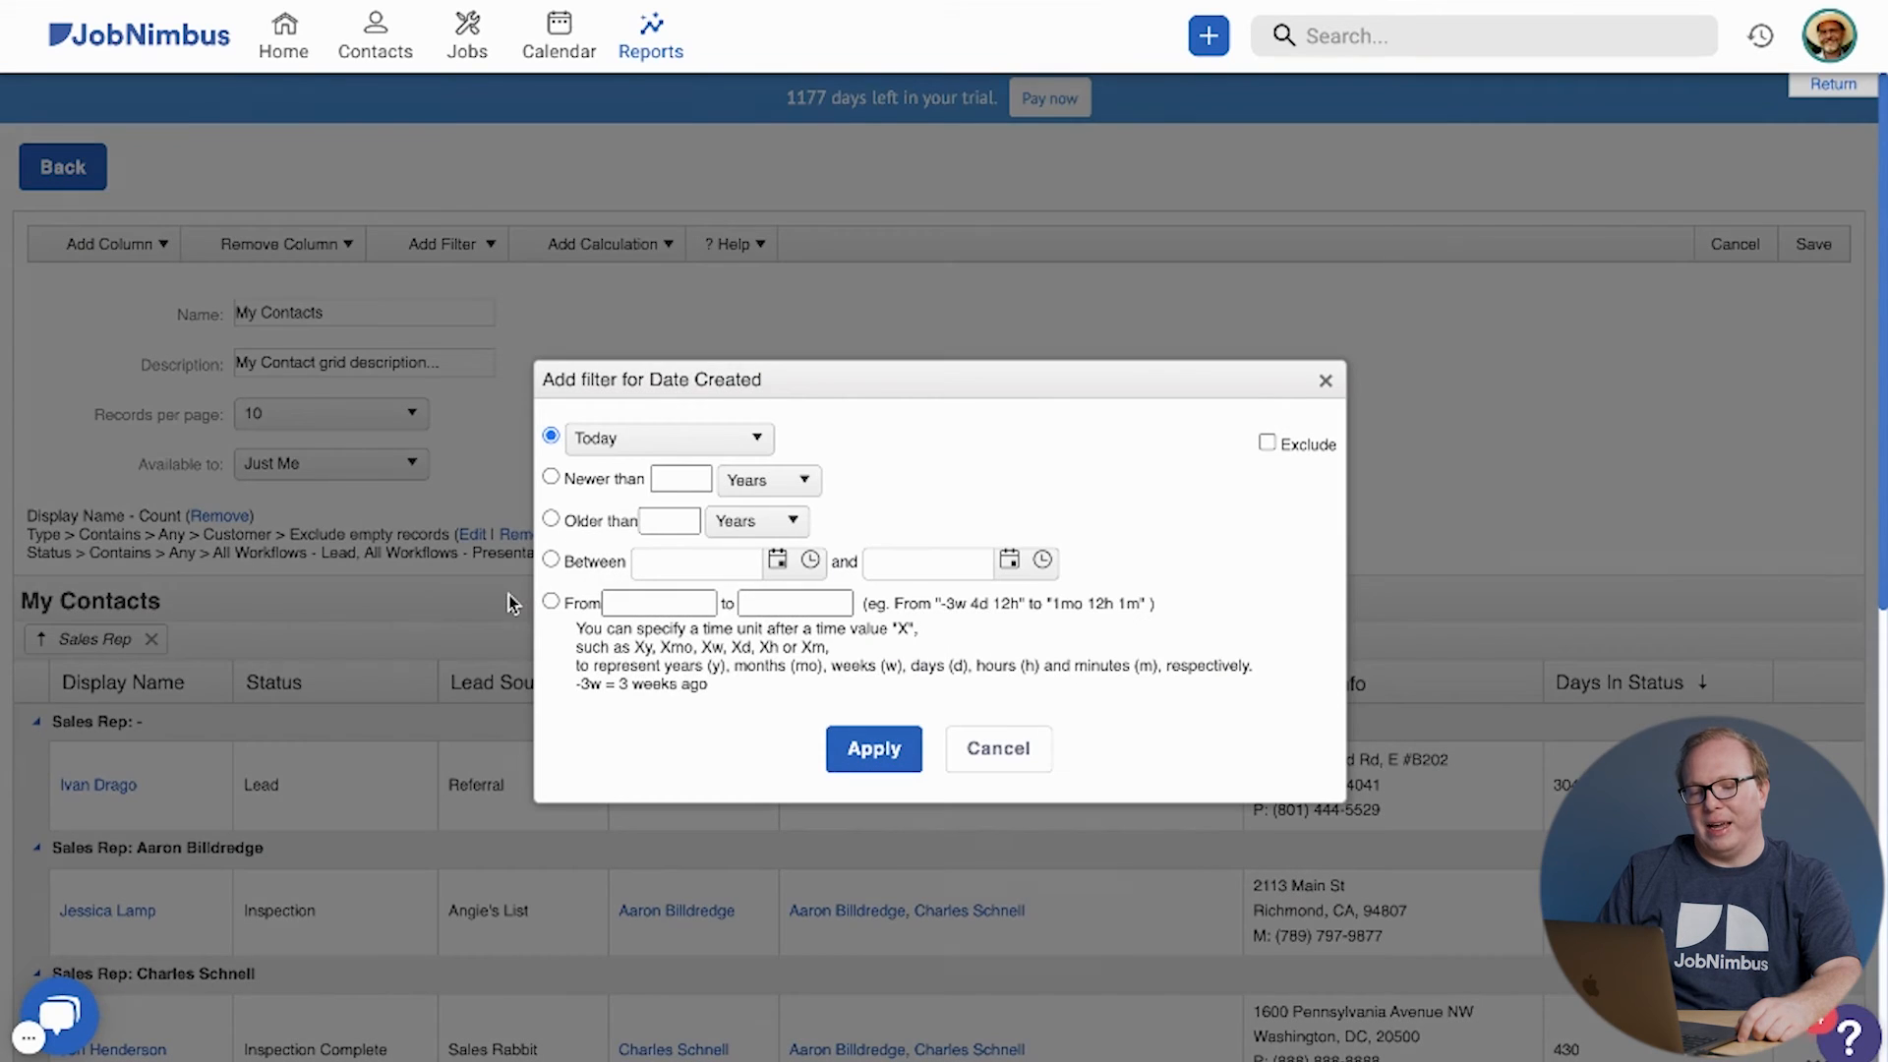
click(626, 443)
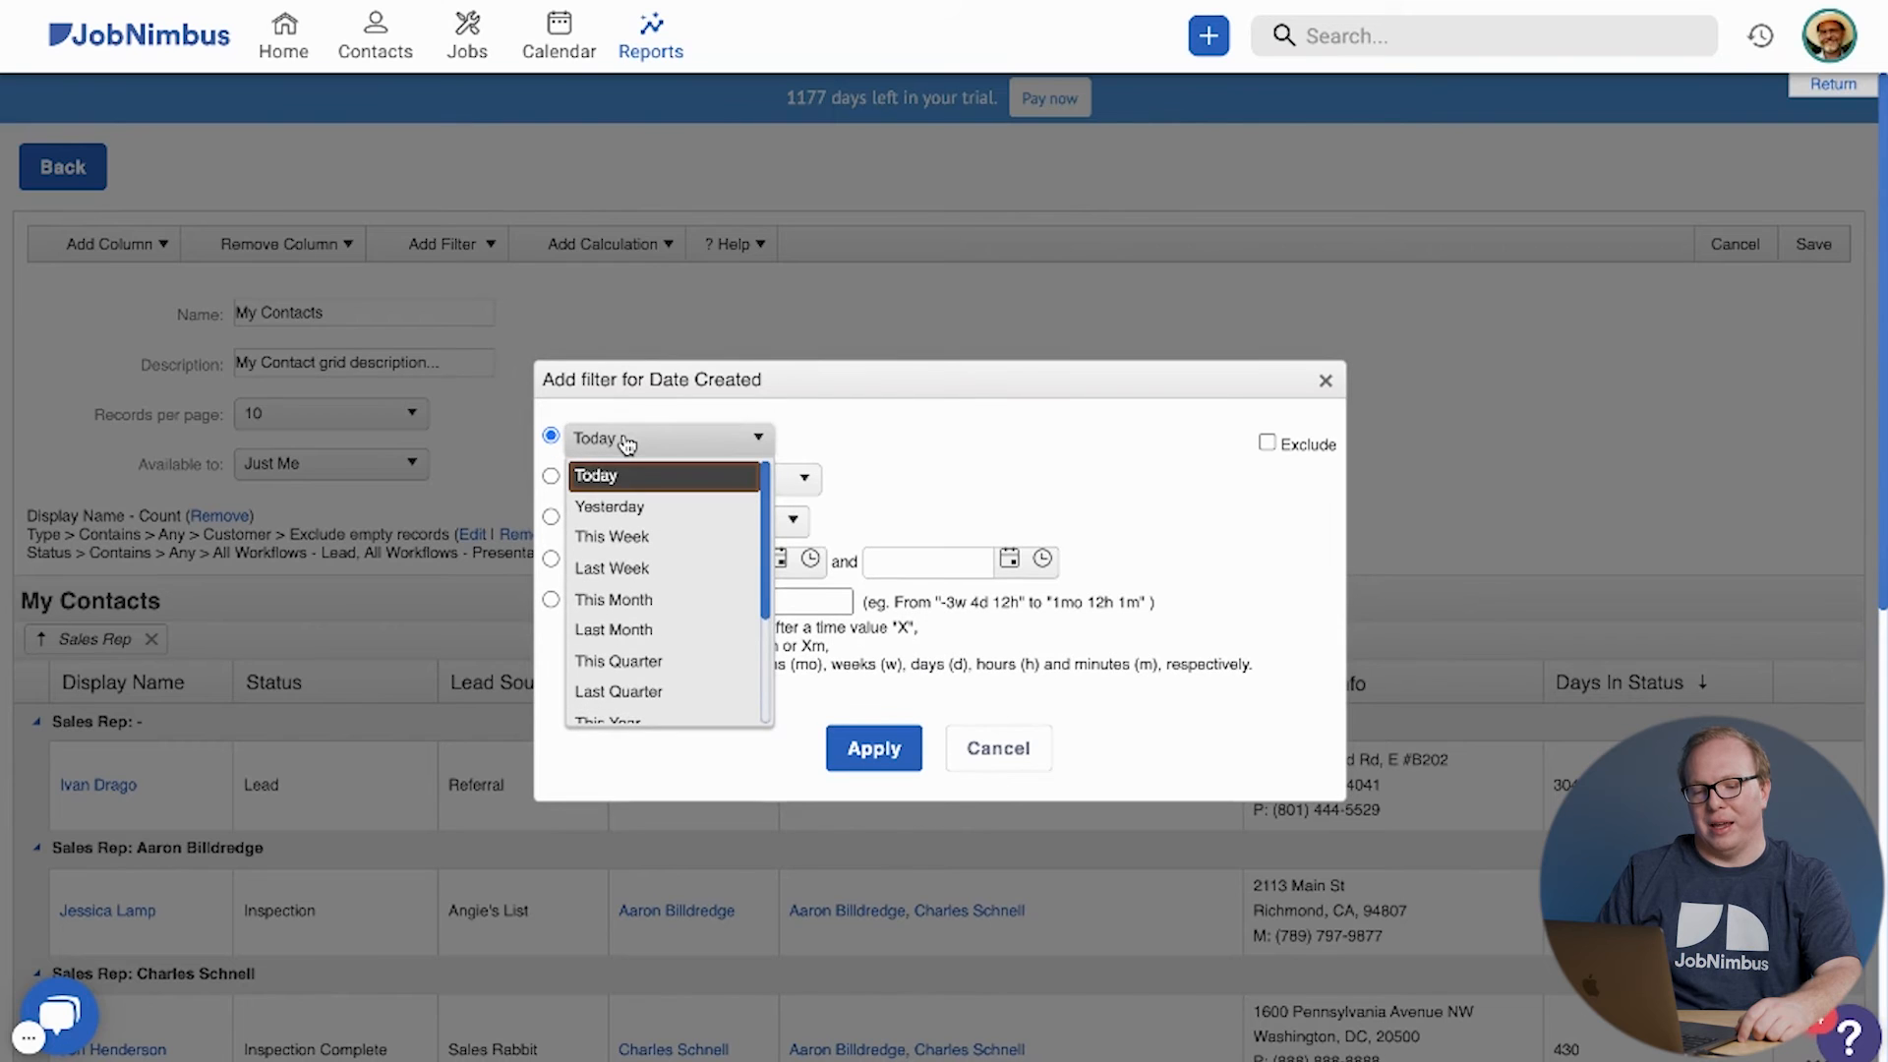
click(957, 490)
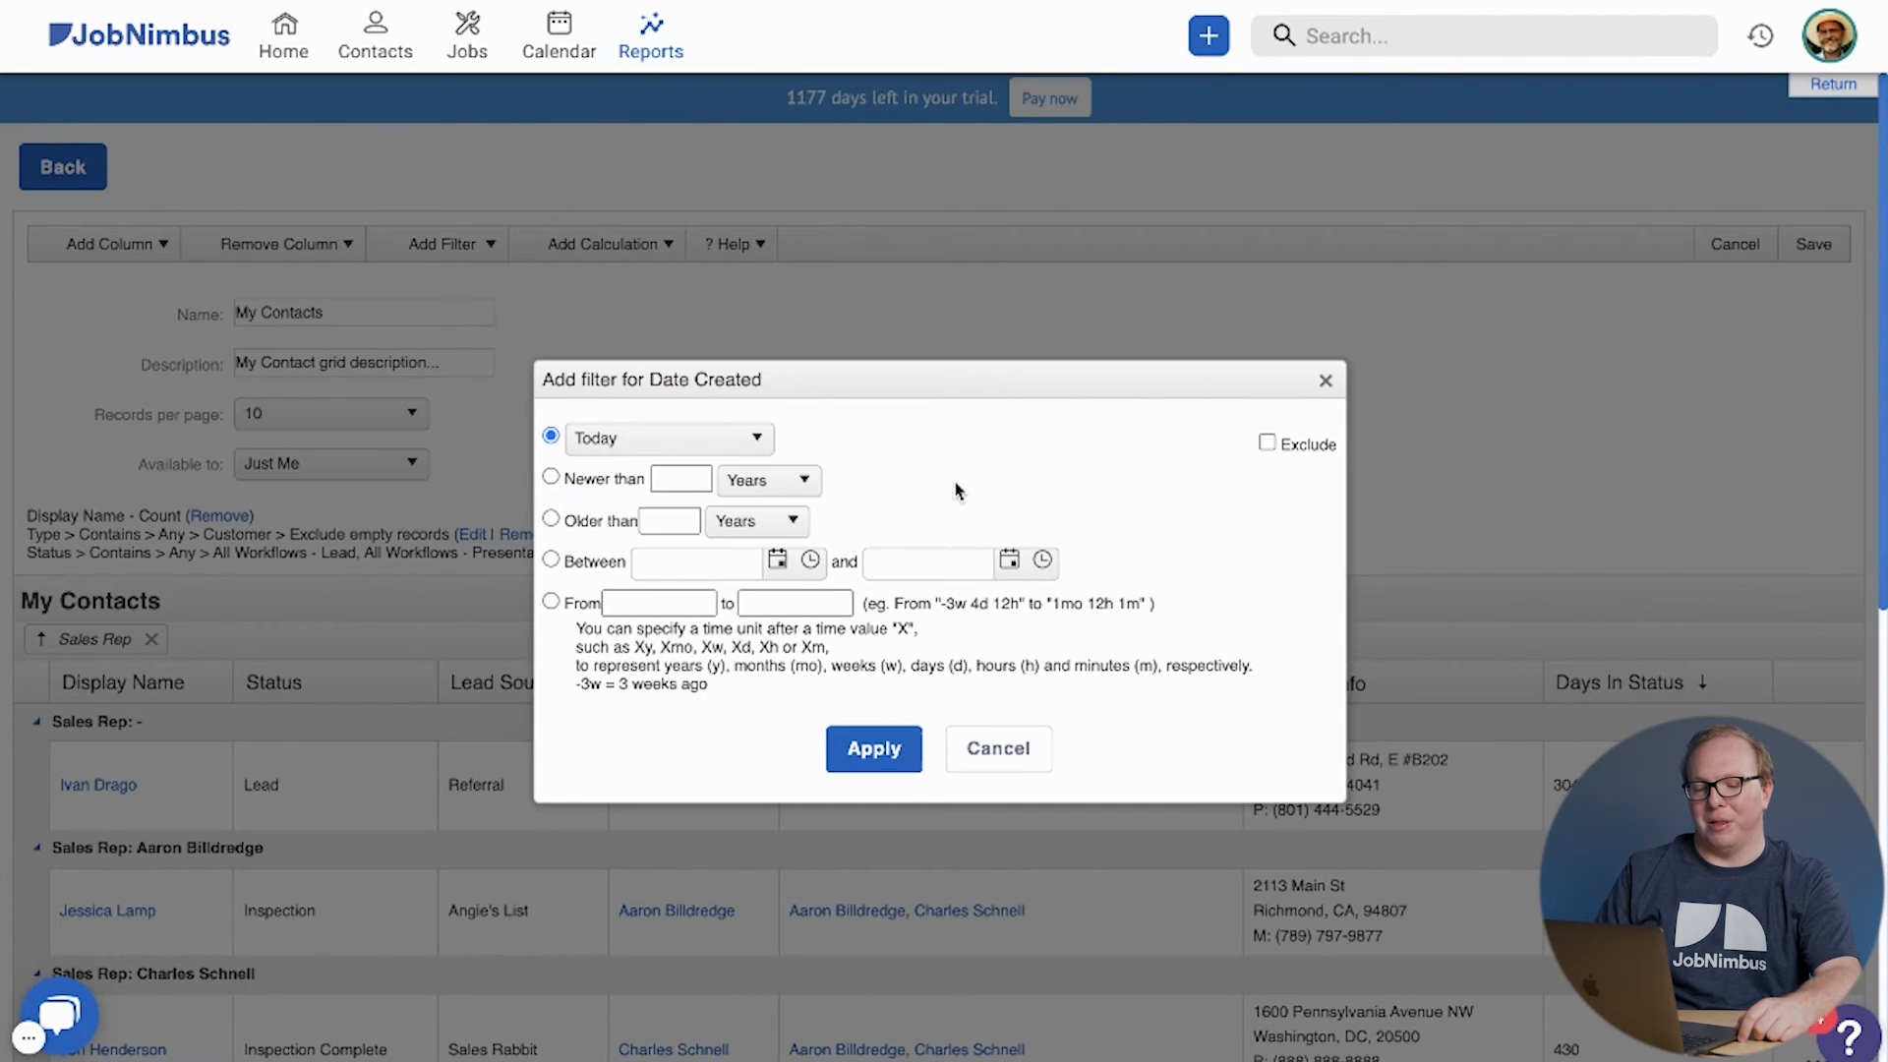
click(1007, 755)
click(455, 250)
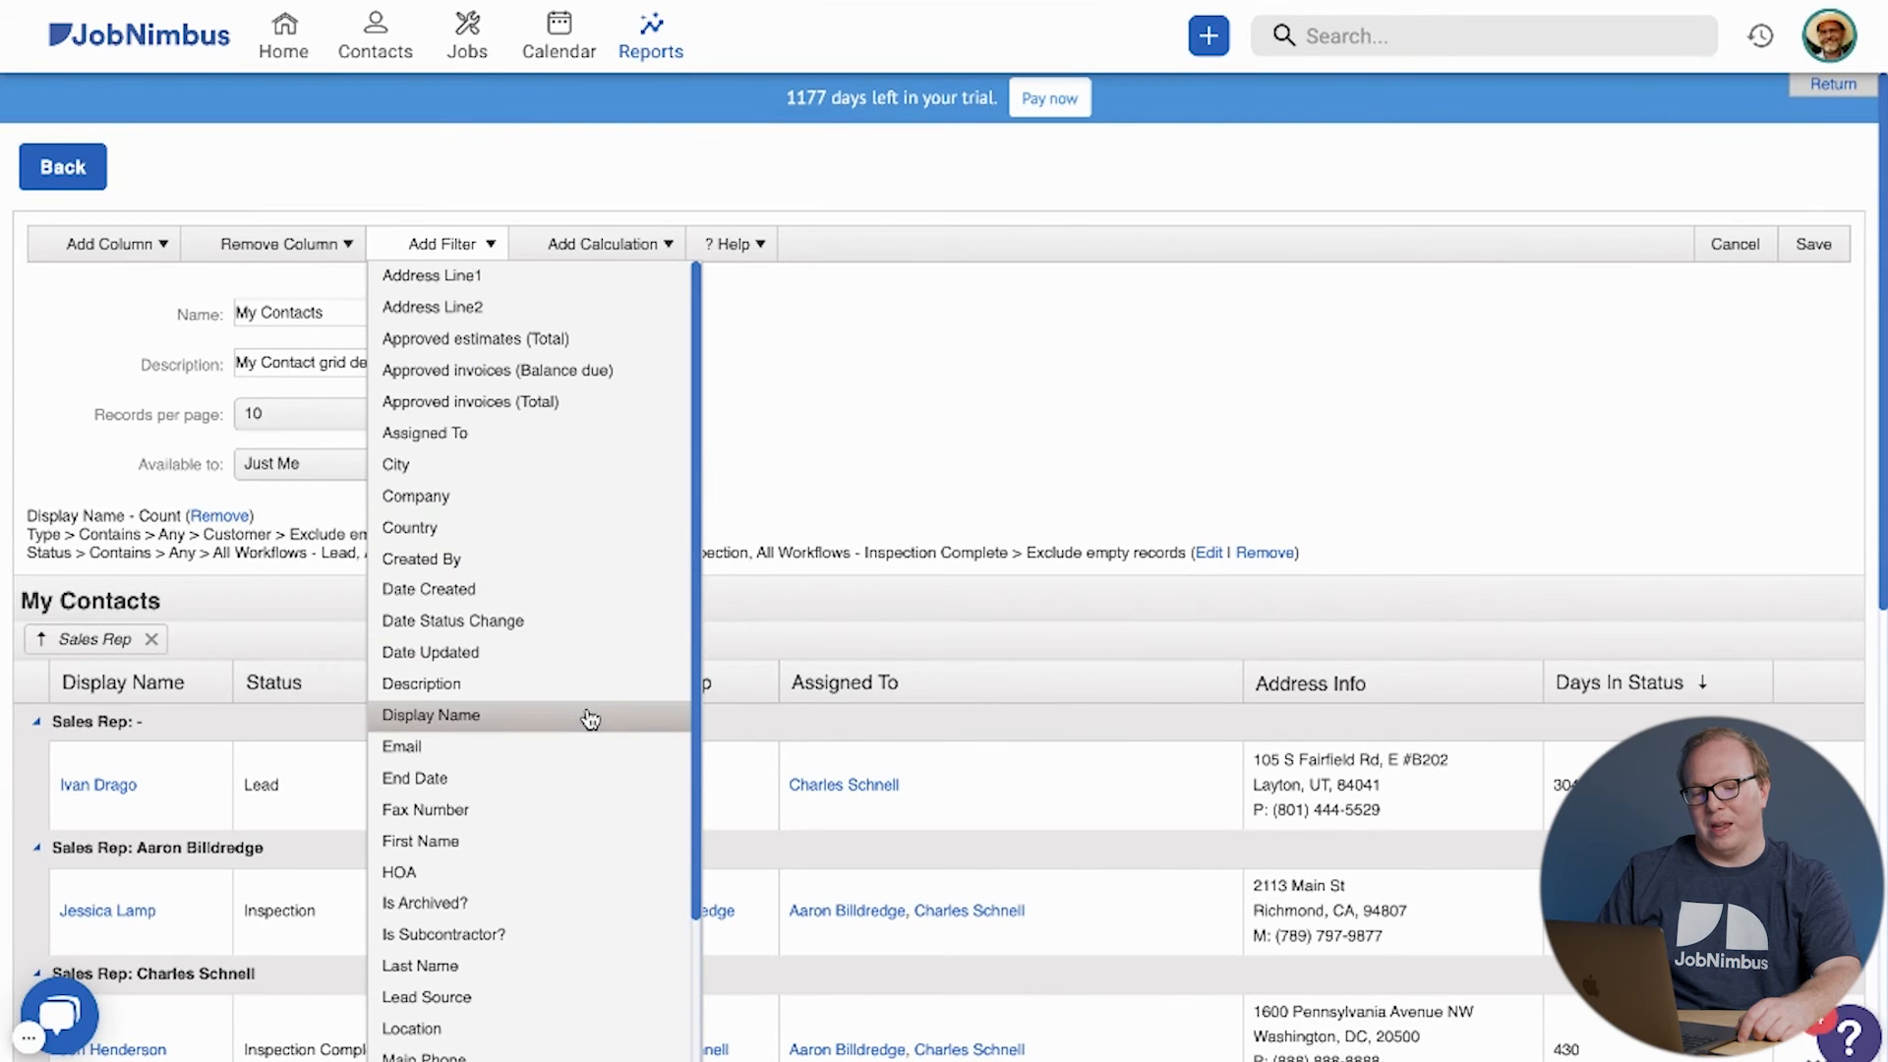
scroll(586, 700, down, 3)
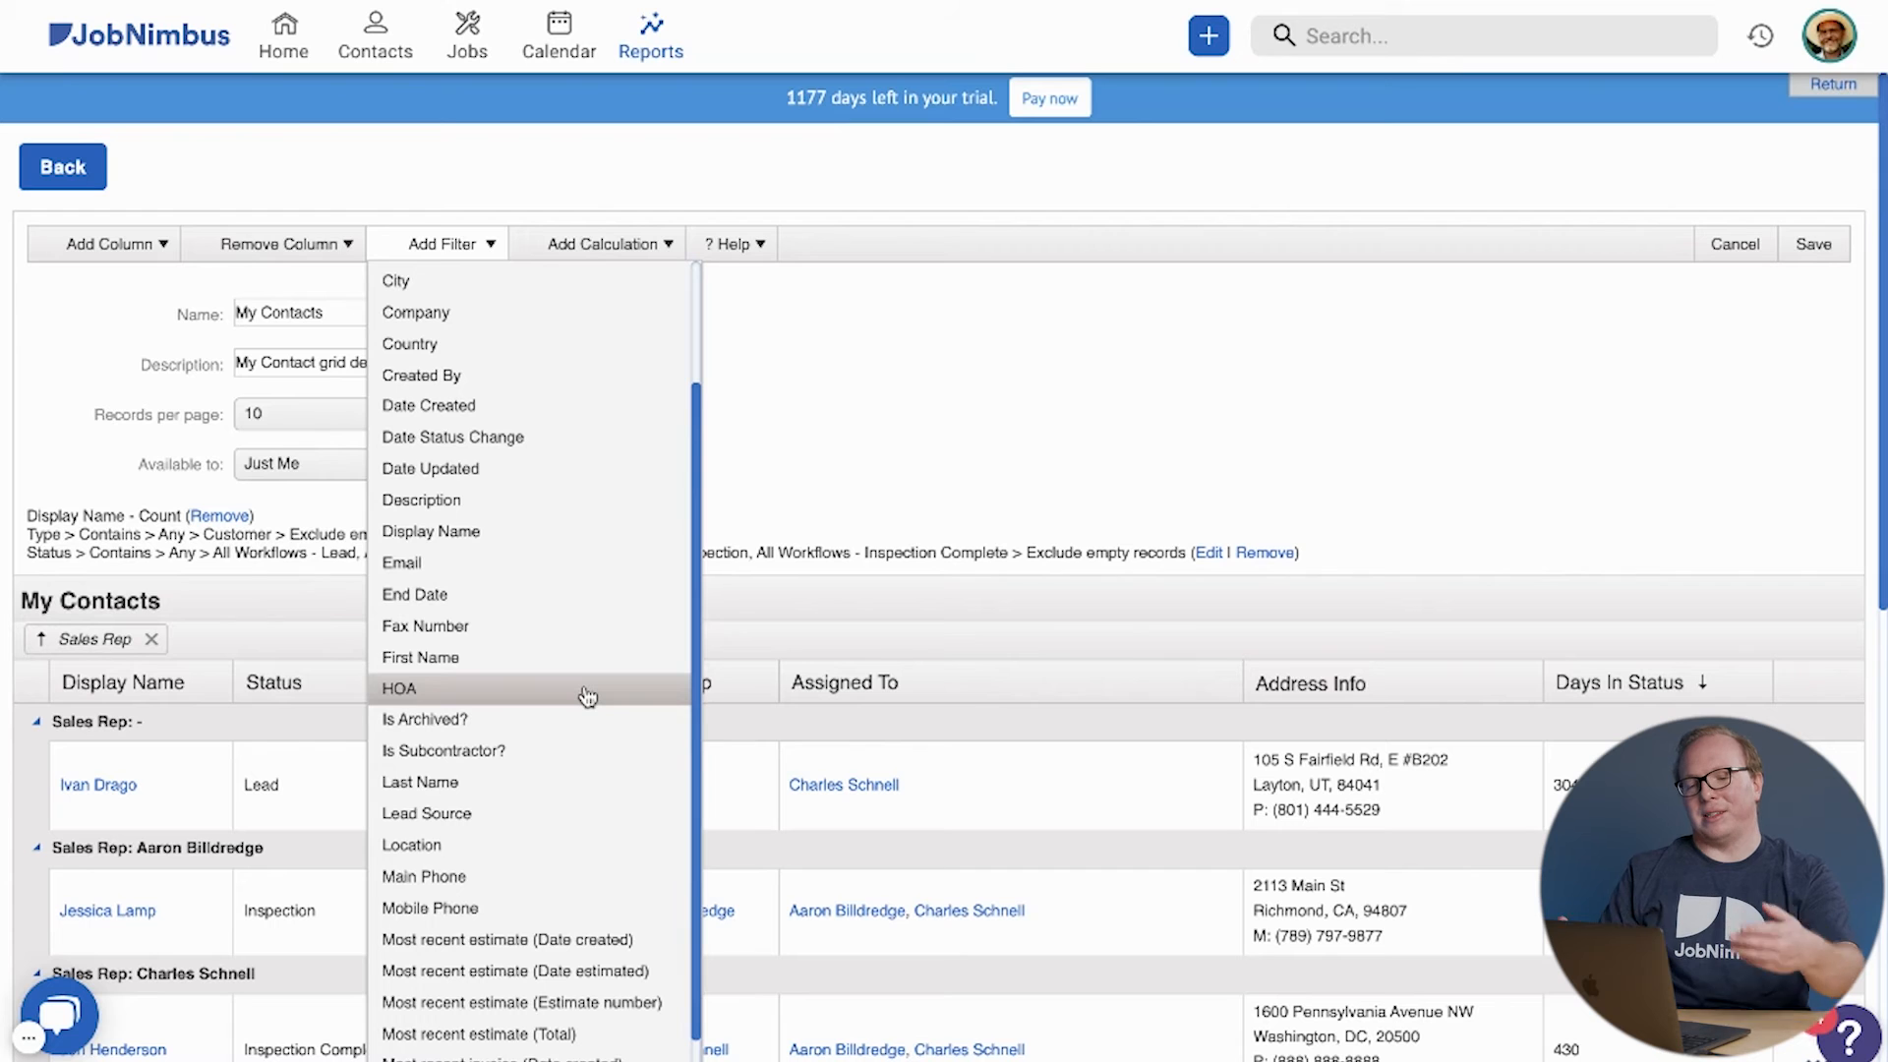
Step: Add the Approved estimates (Total) column to the report
click(77, 245)
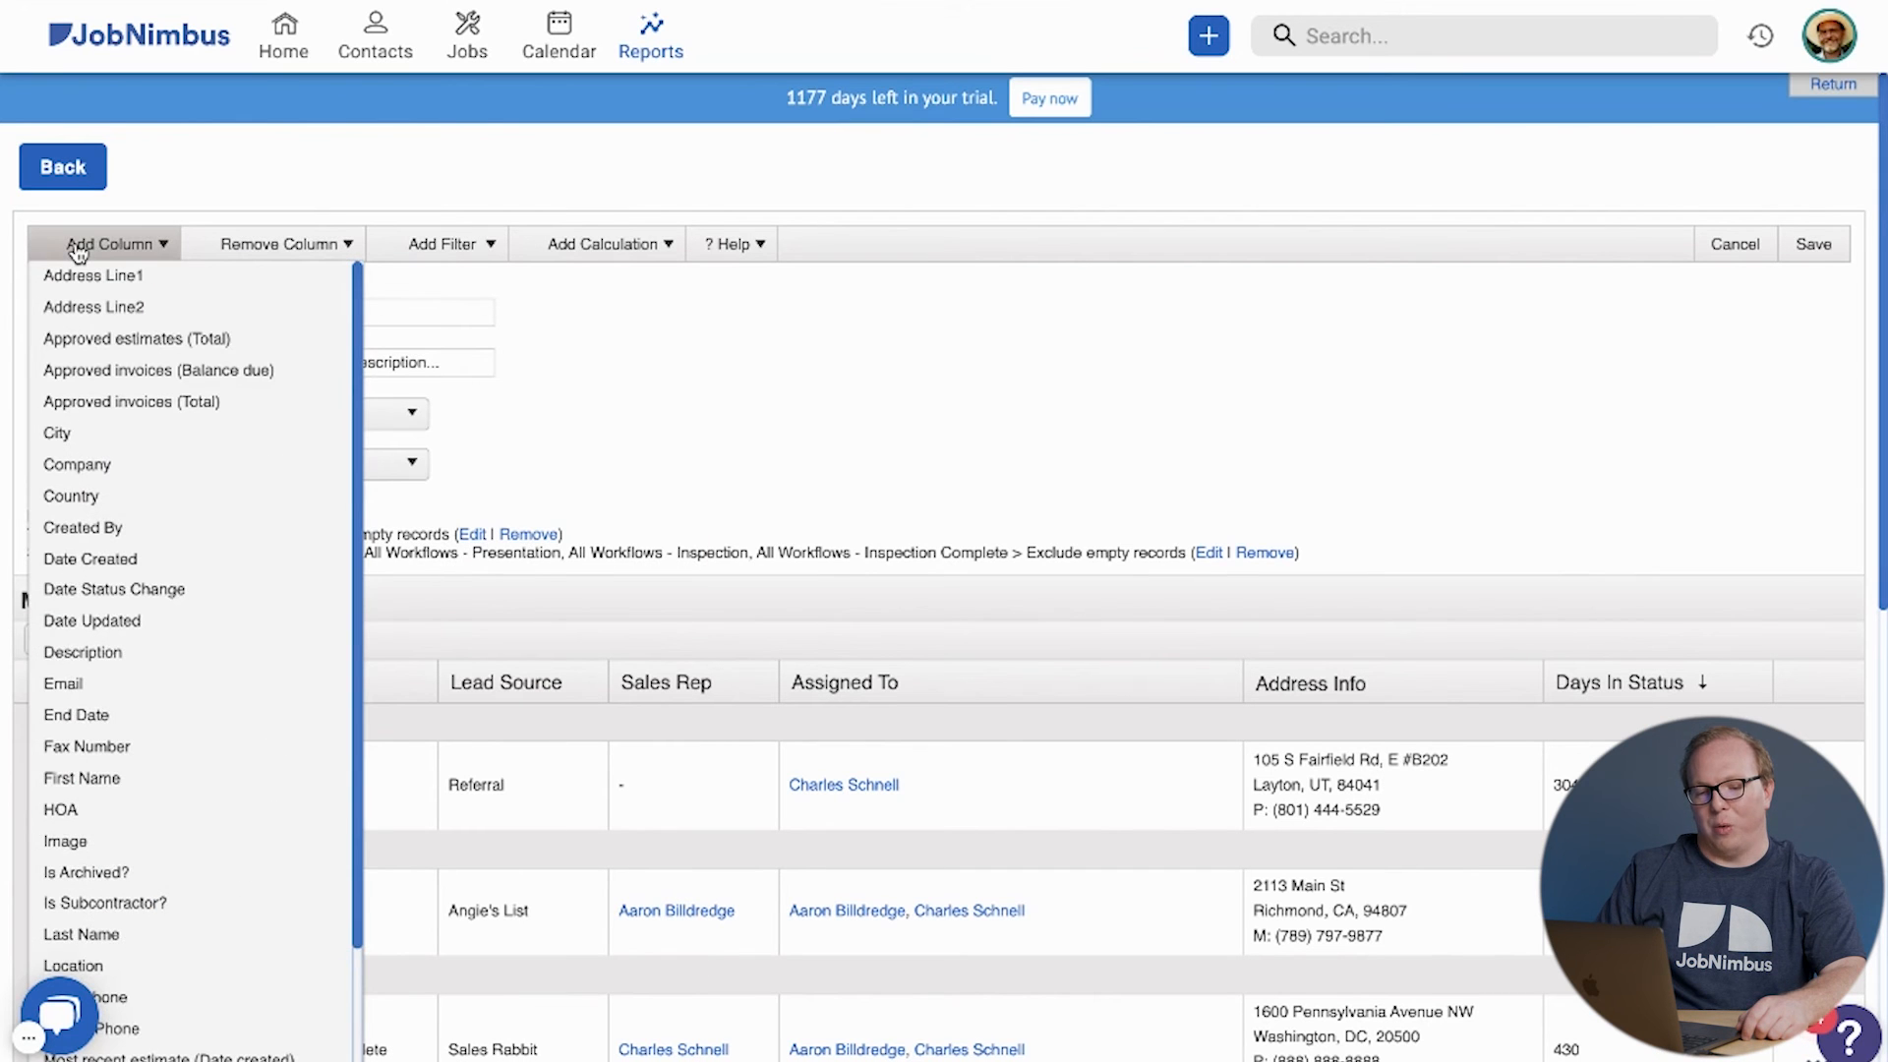
click(88, 339)
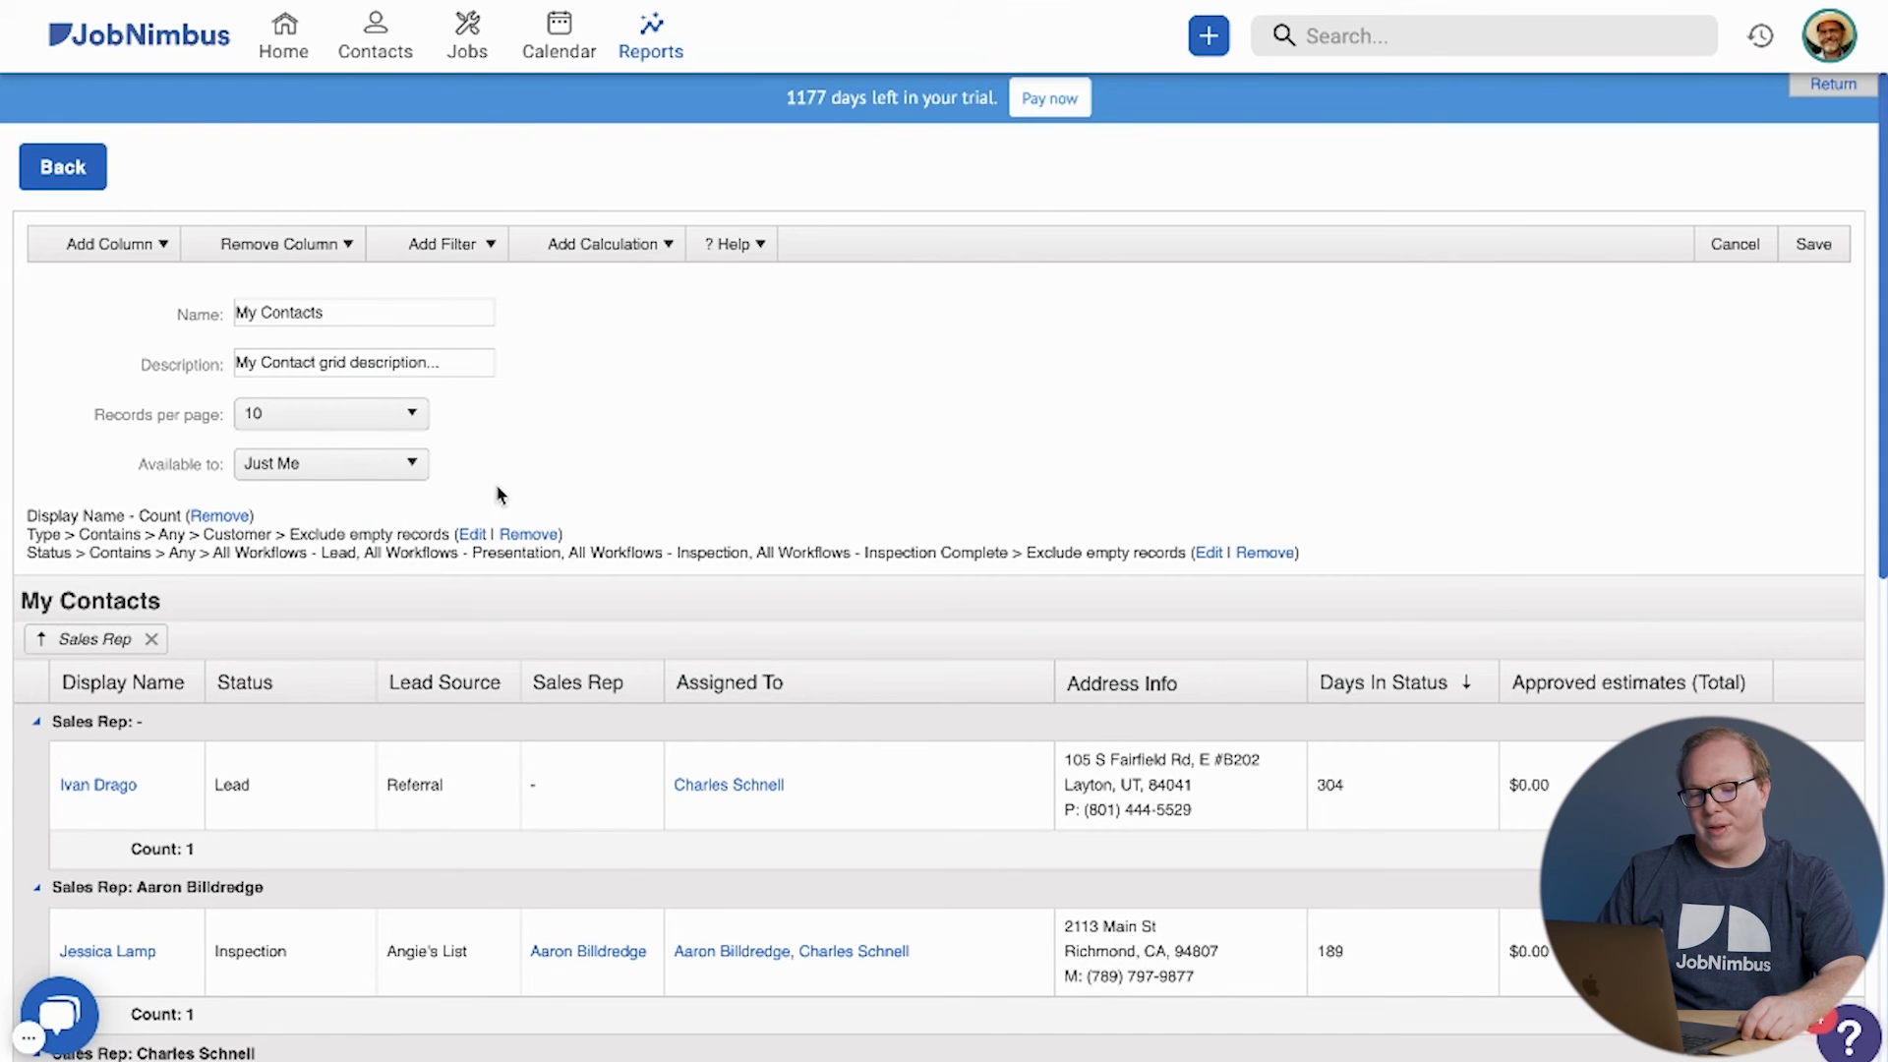
click(605, 244)
mouse_move(593, 313)
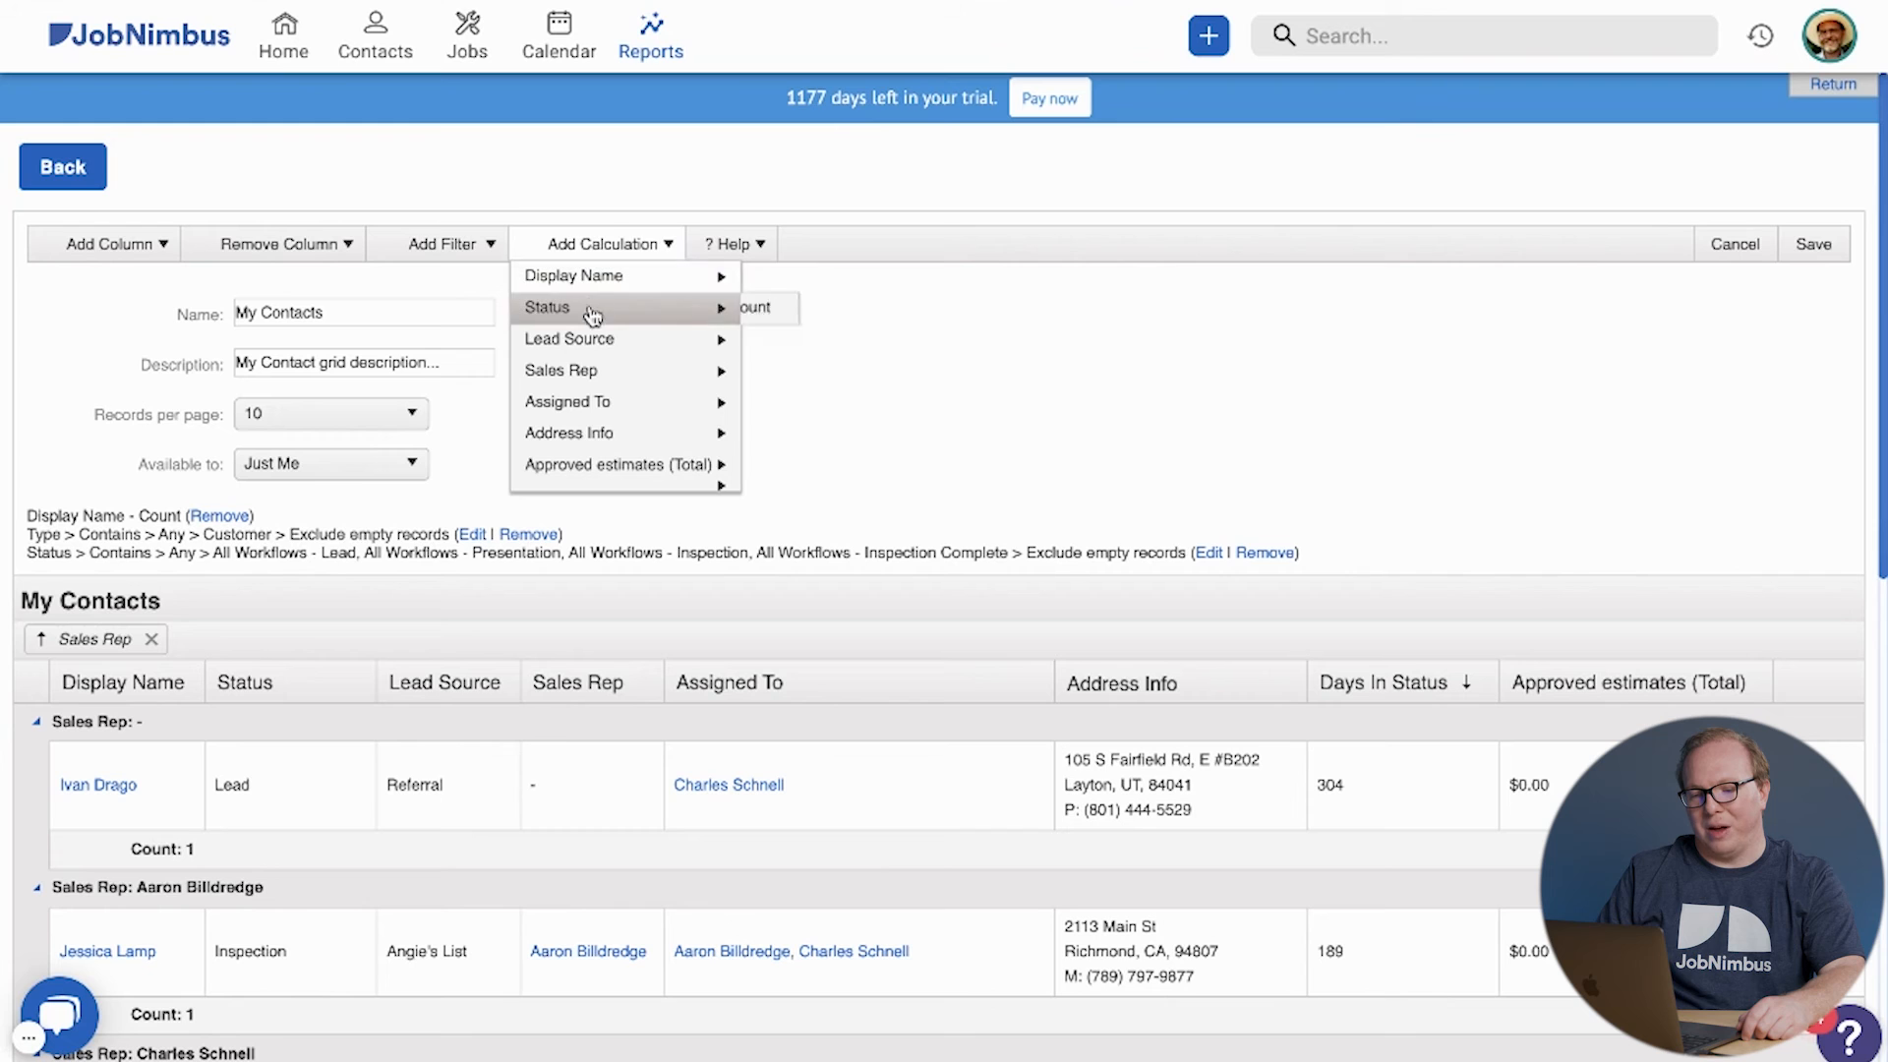
mouse_move(625, 466)
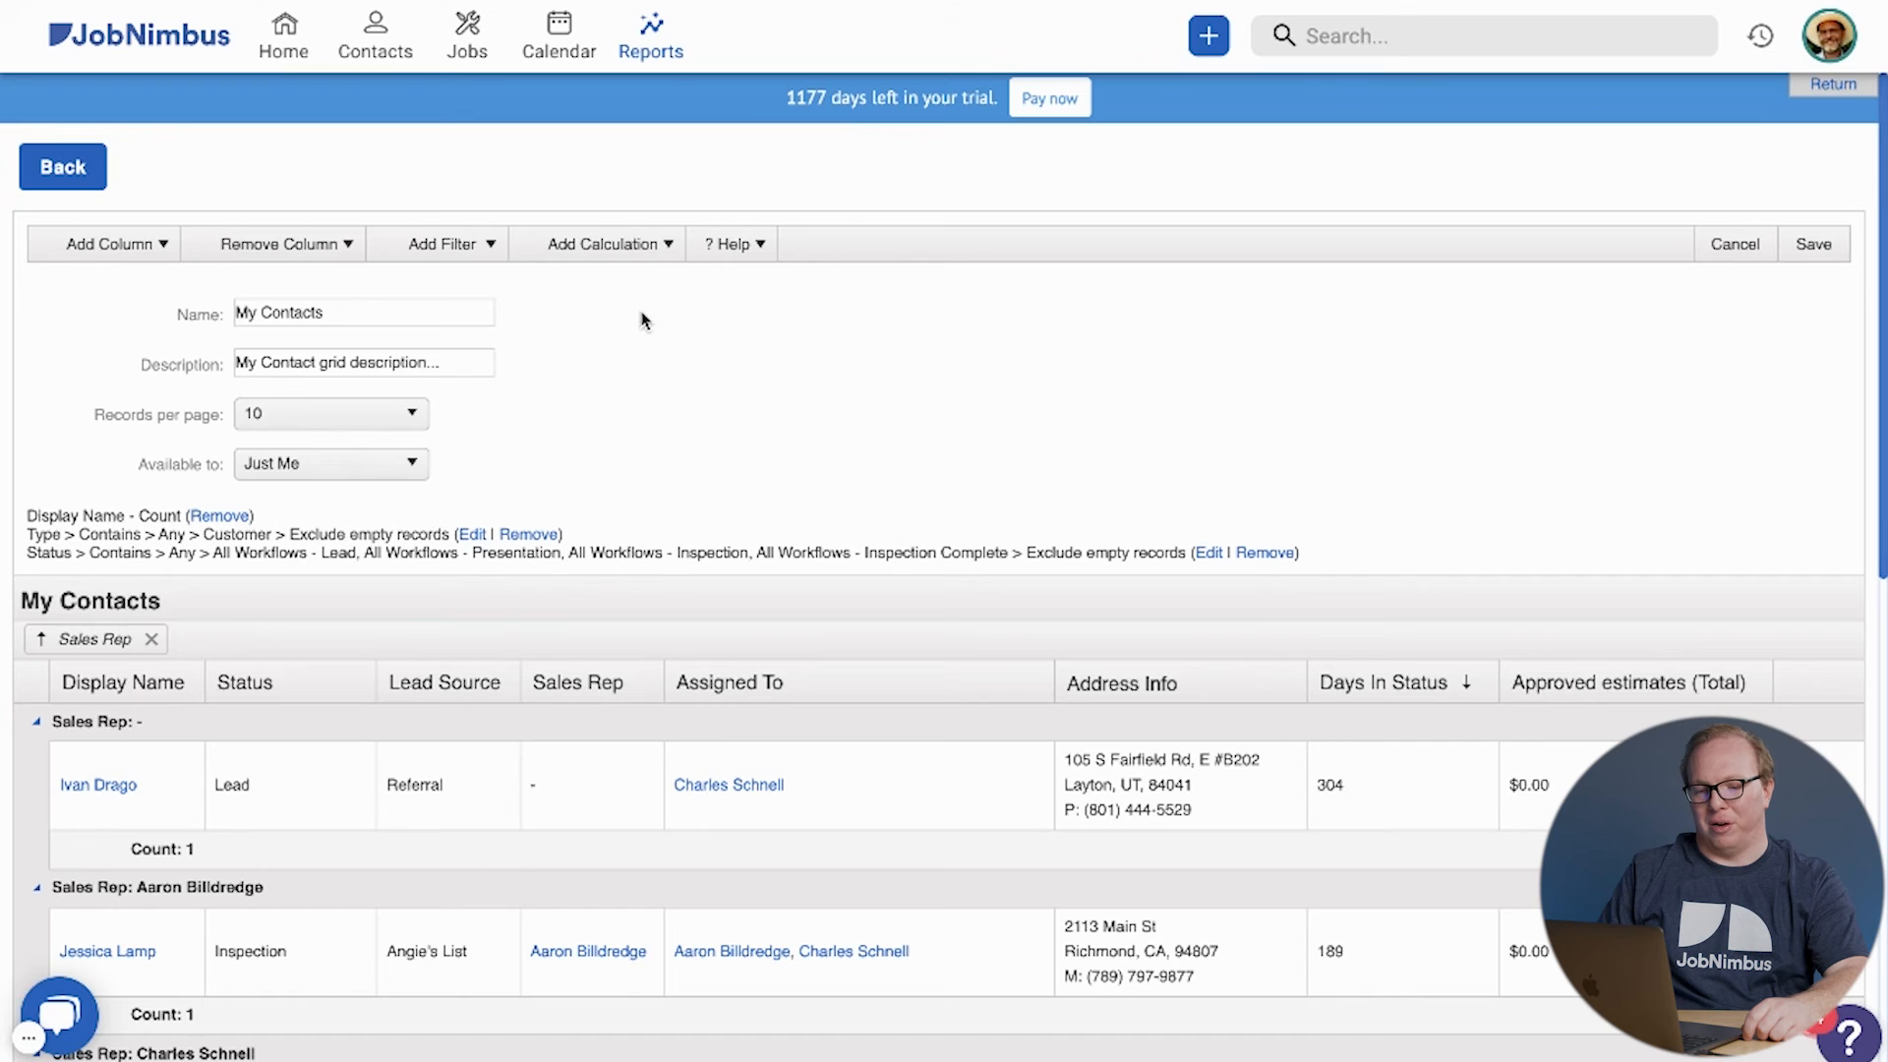
Step: Name the report "Leads and Unsold Contacts" and set its description to "this is a description"
drag(386, 311, 228, 310)
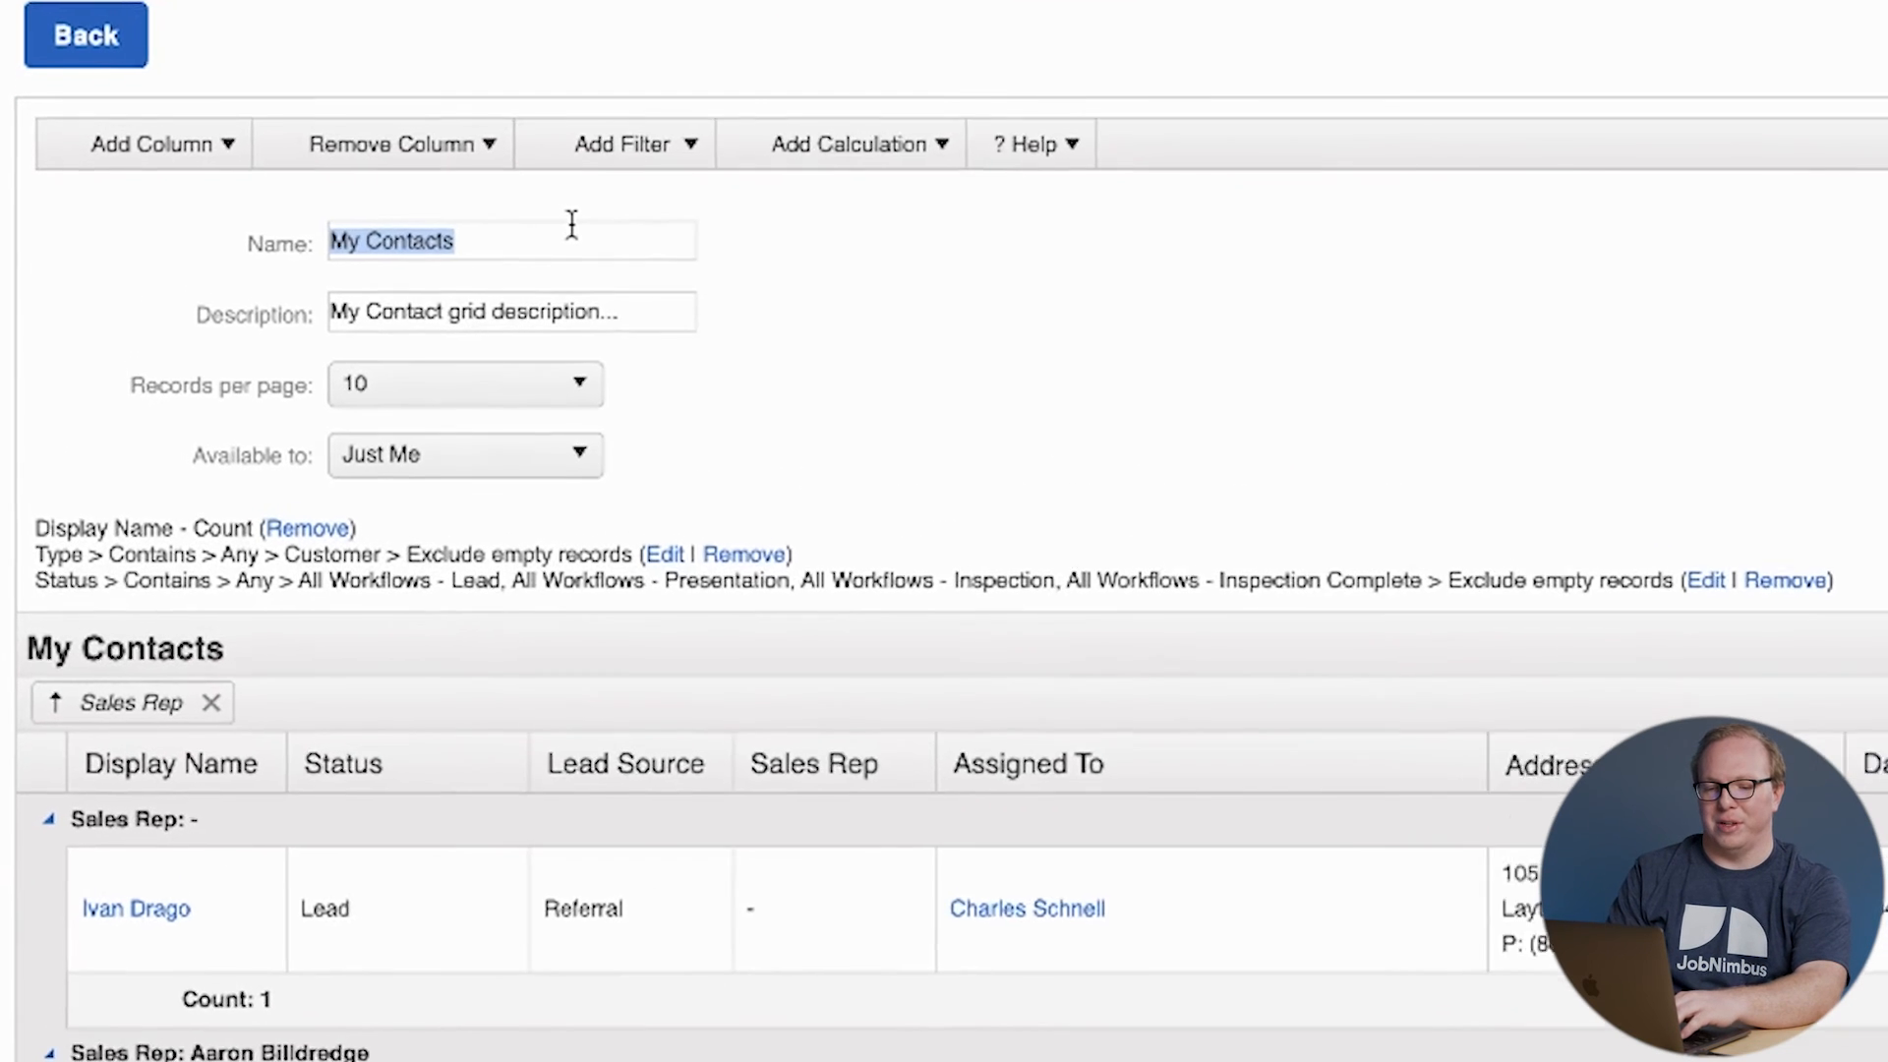
text(Leas)
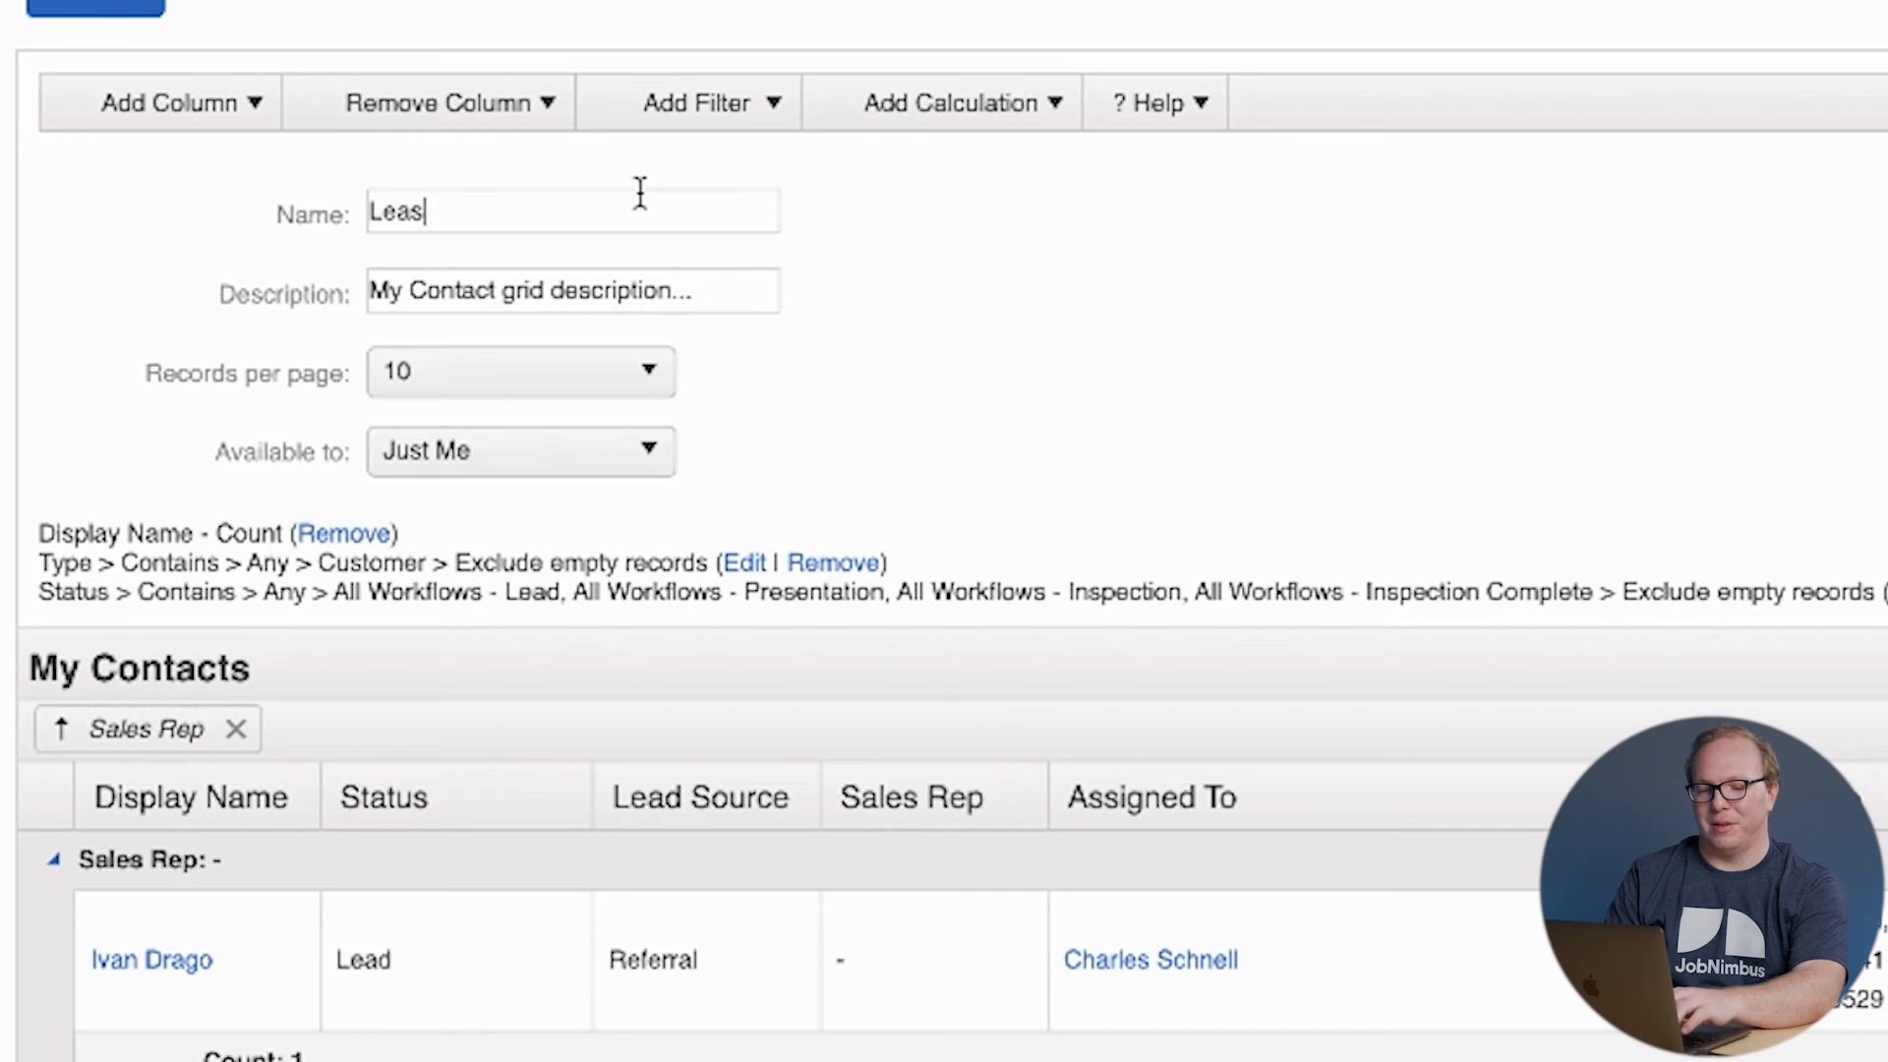
key(BackSpace)
text(ds and Unsol)
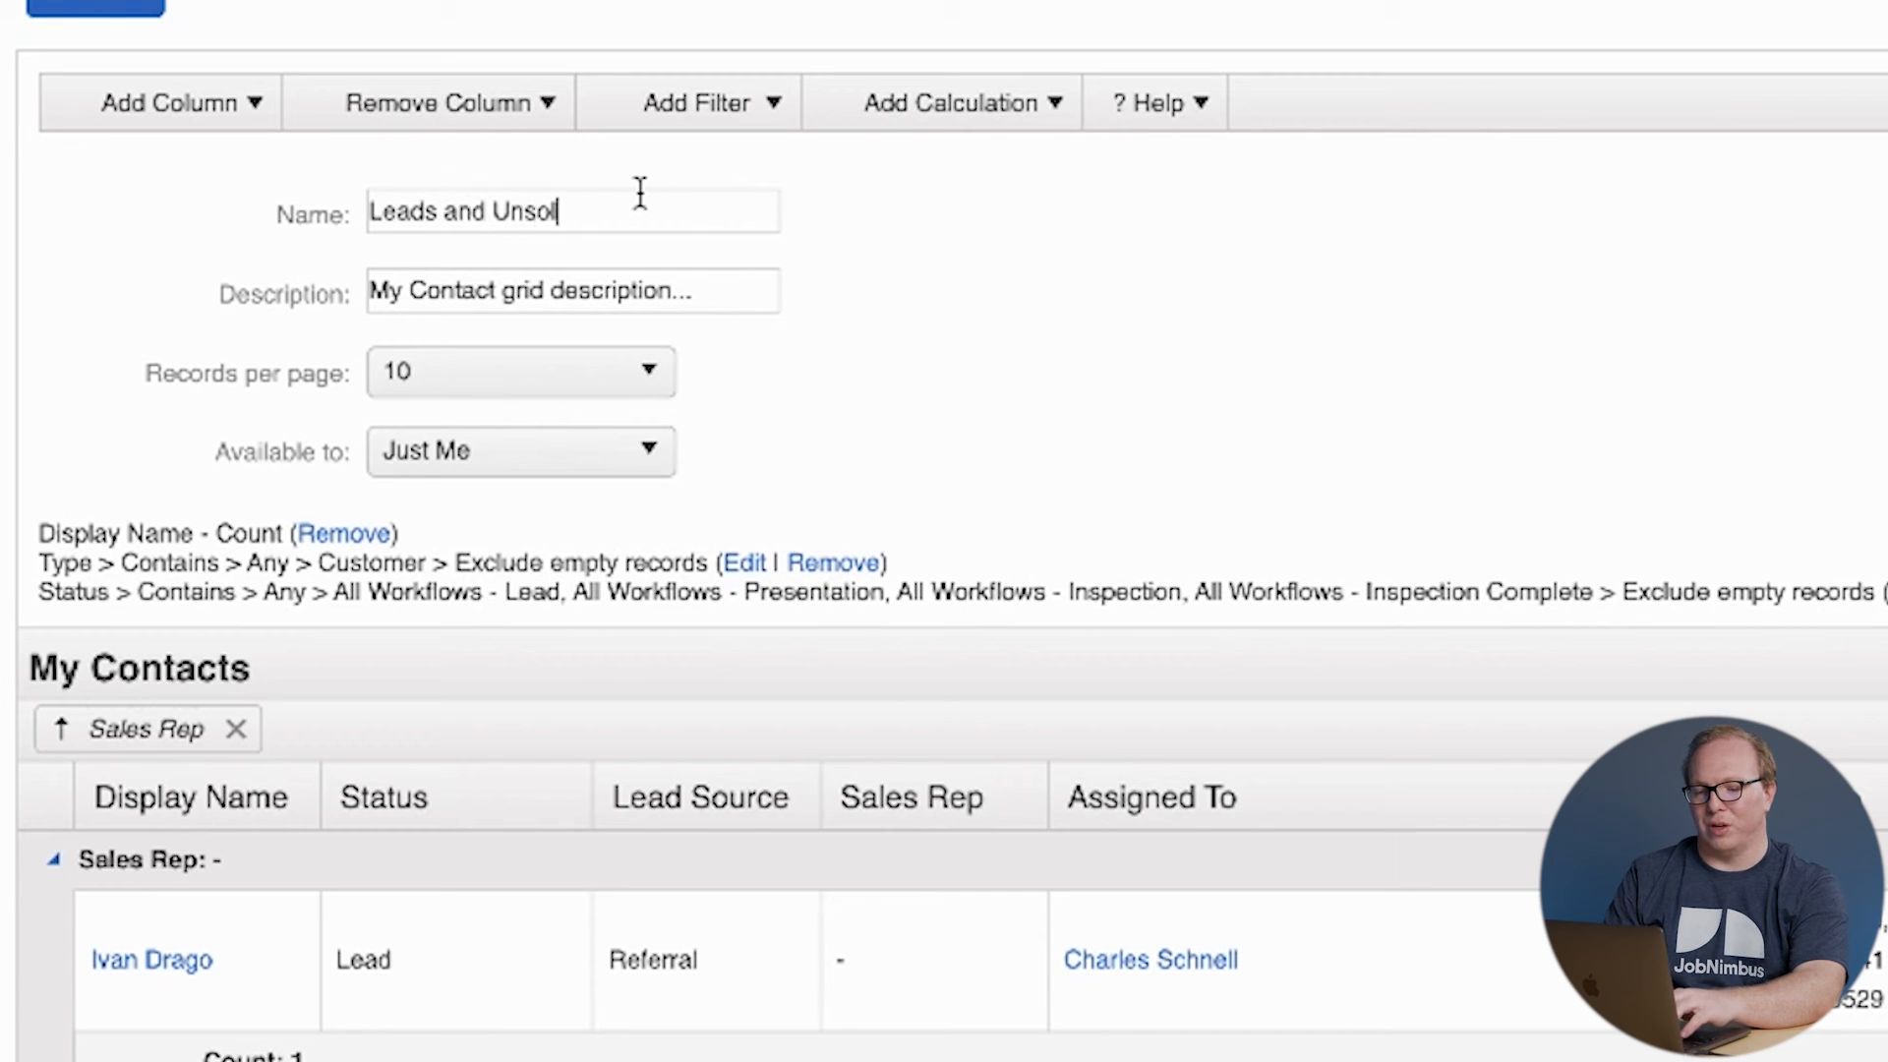
text(d Contacts)
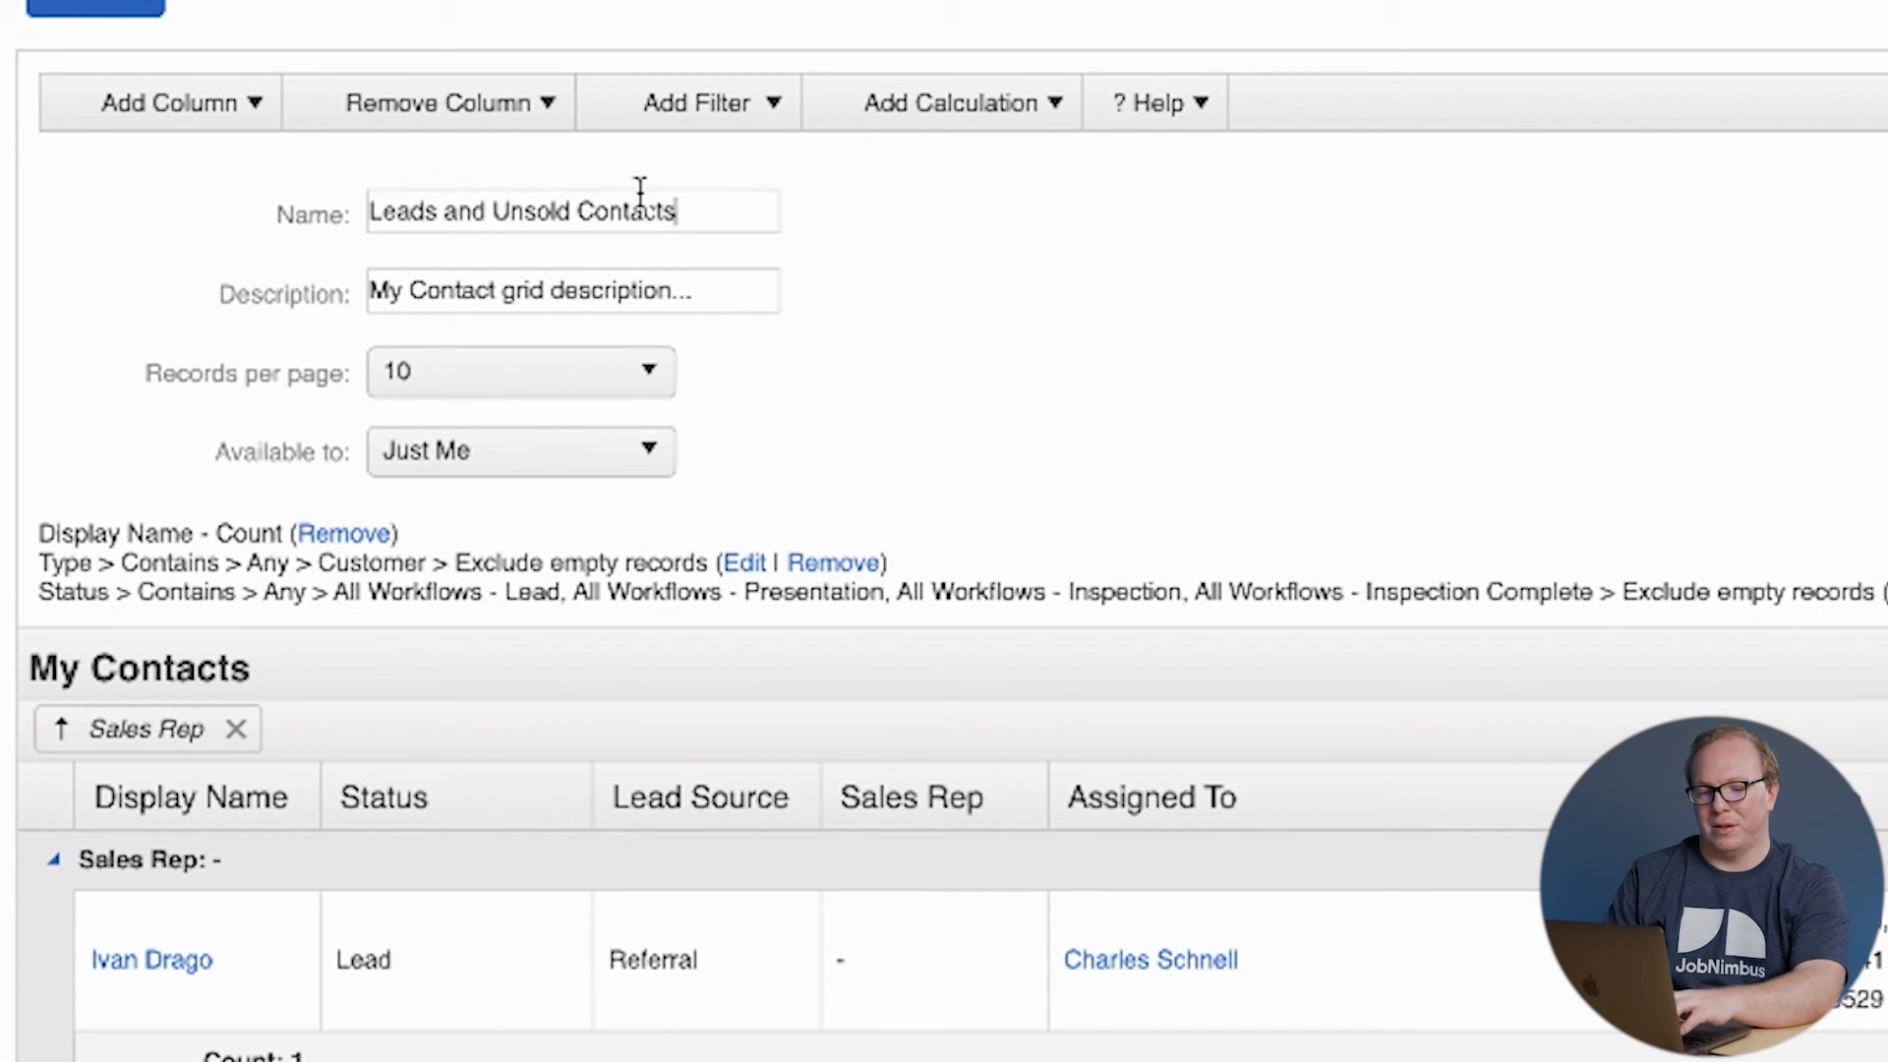
click(630, 290)
text(this is a description)
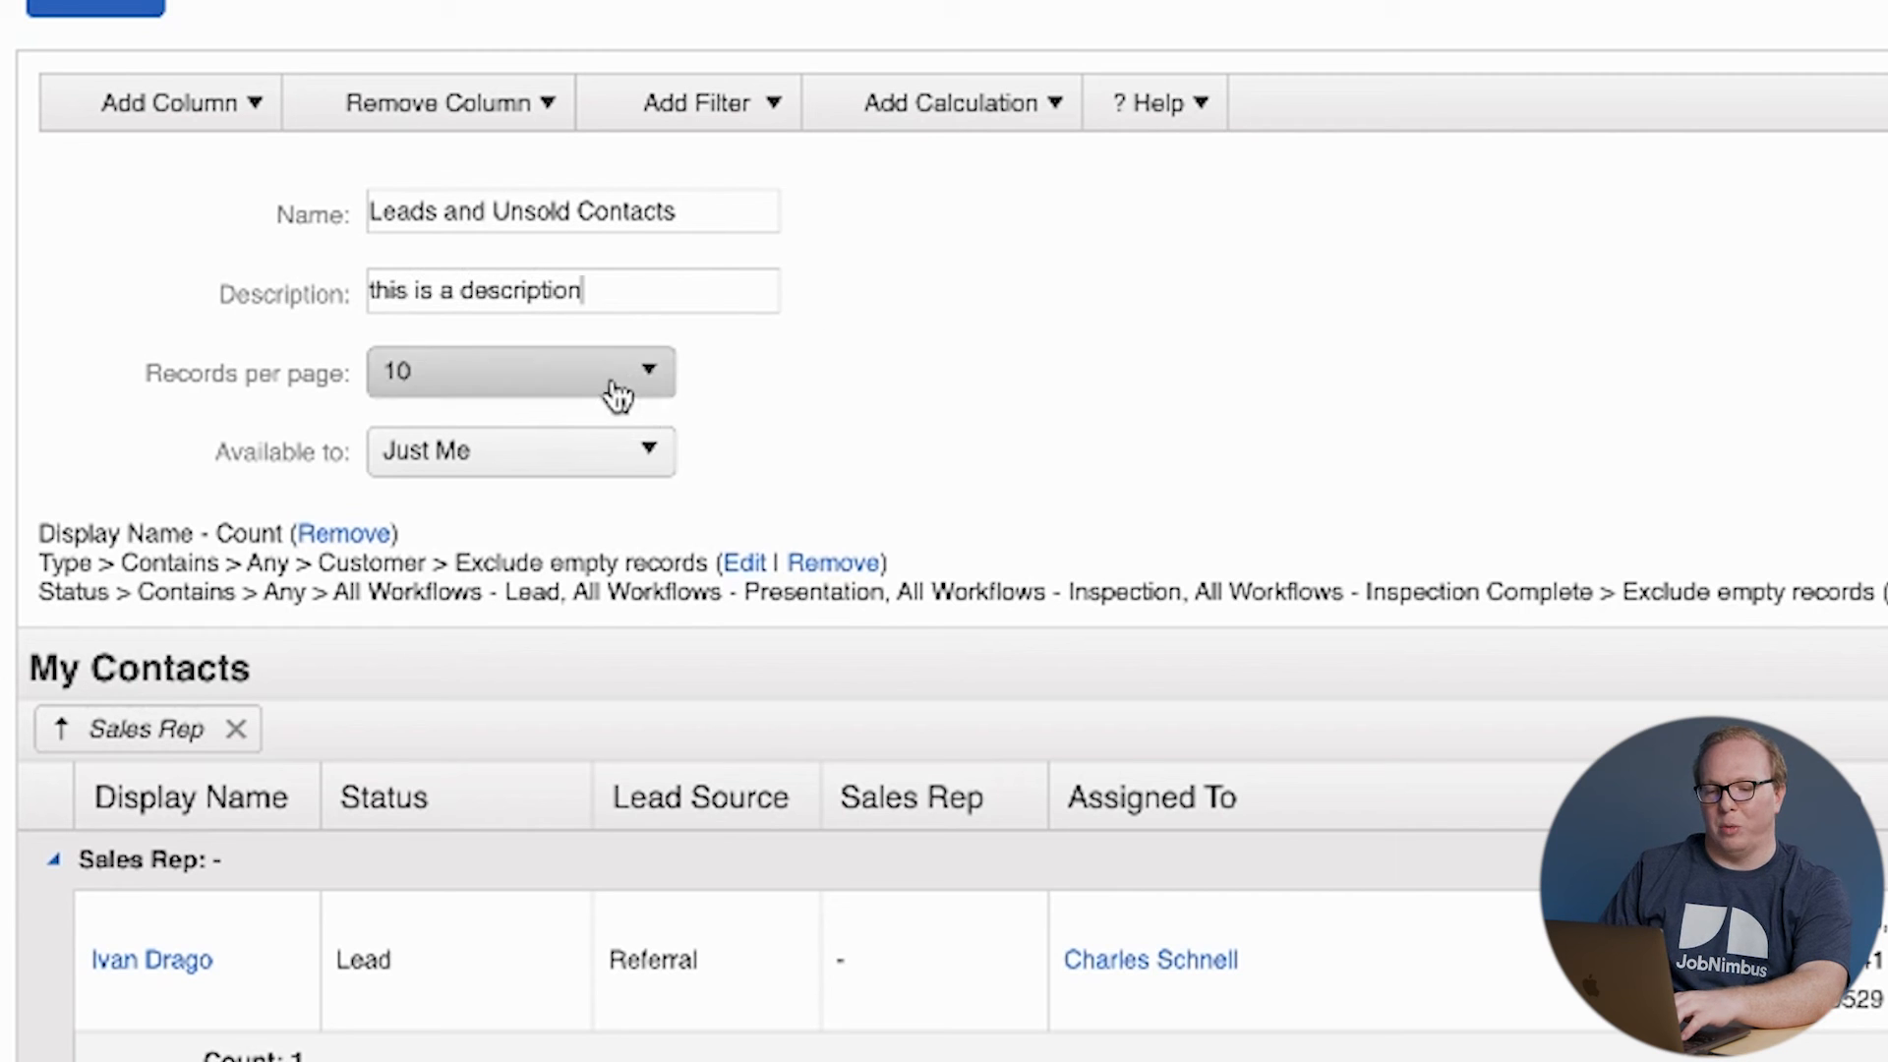
Step: Set the report to 25 records per page and make it available to Admins Only
click(603, 383)
click(510, 528)
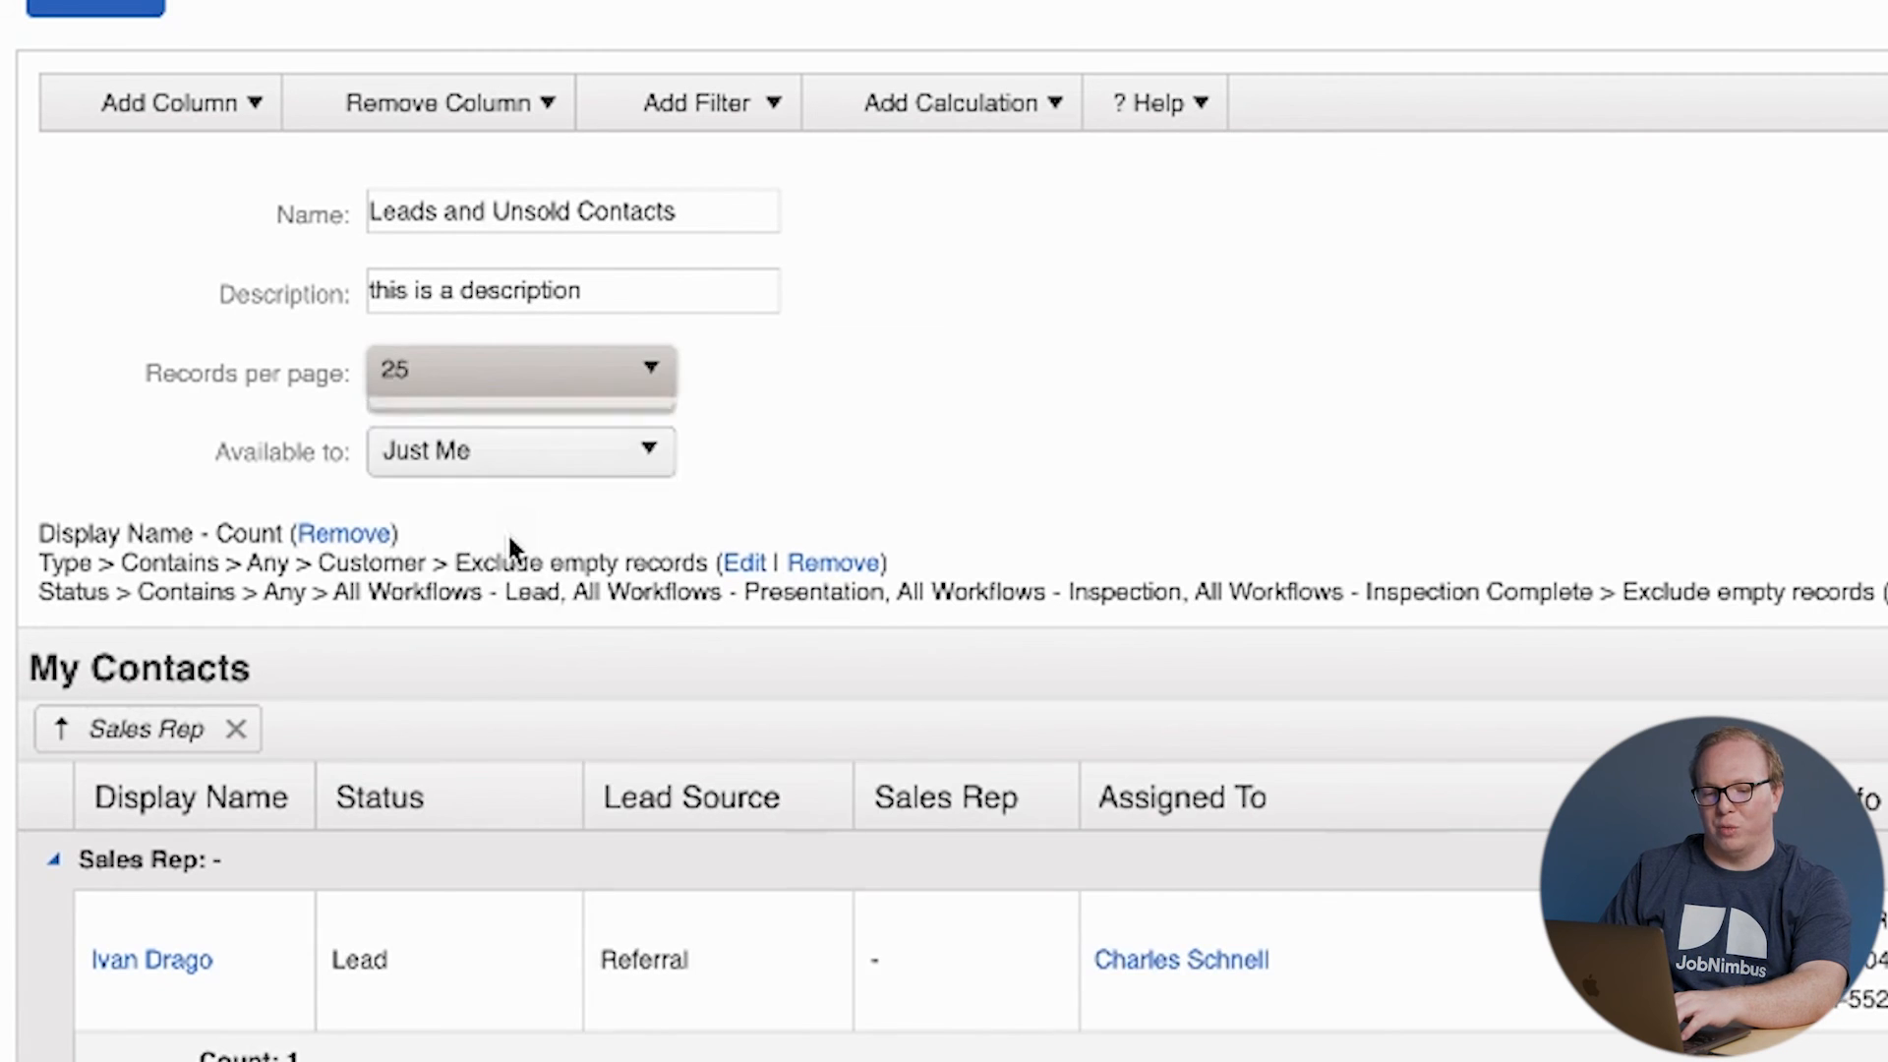
click(595, 455)
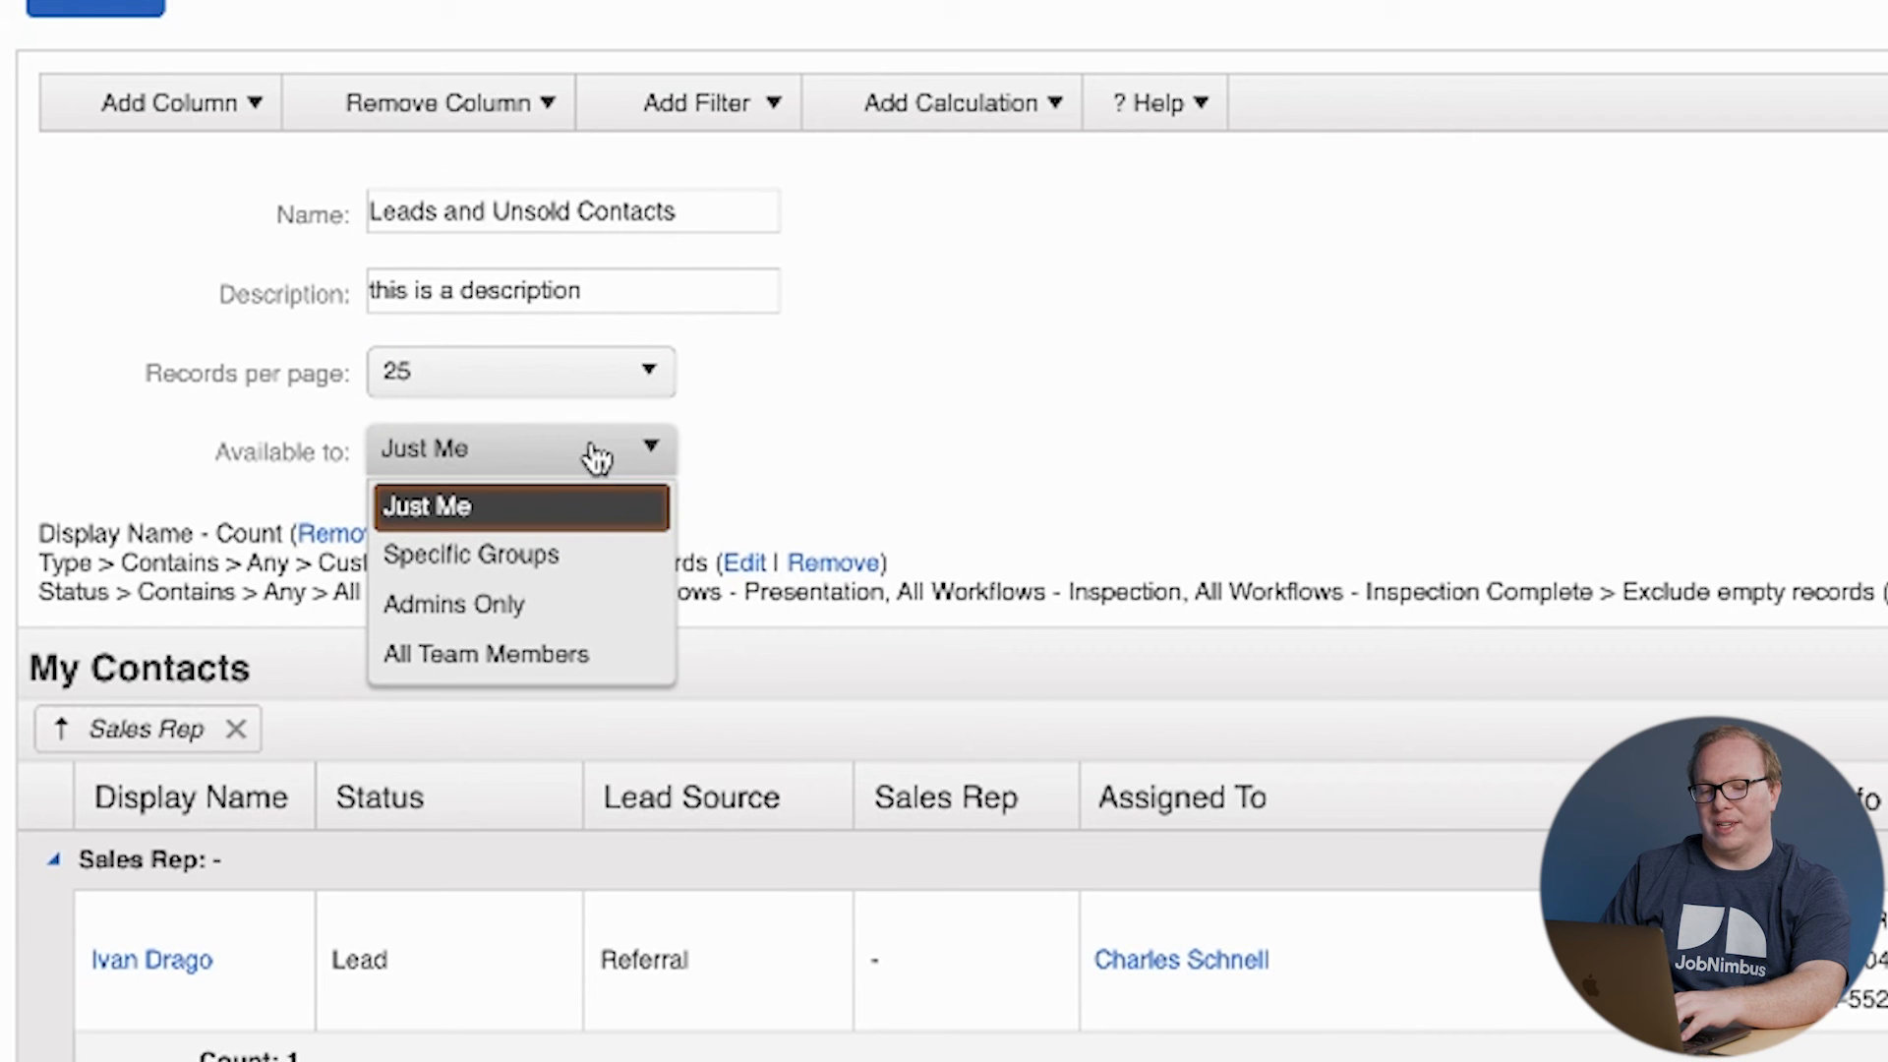
click(581, 603)
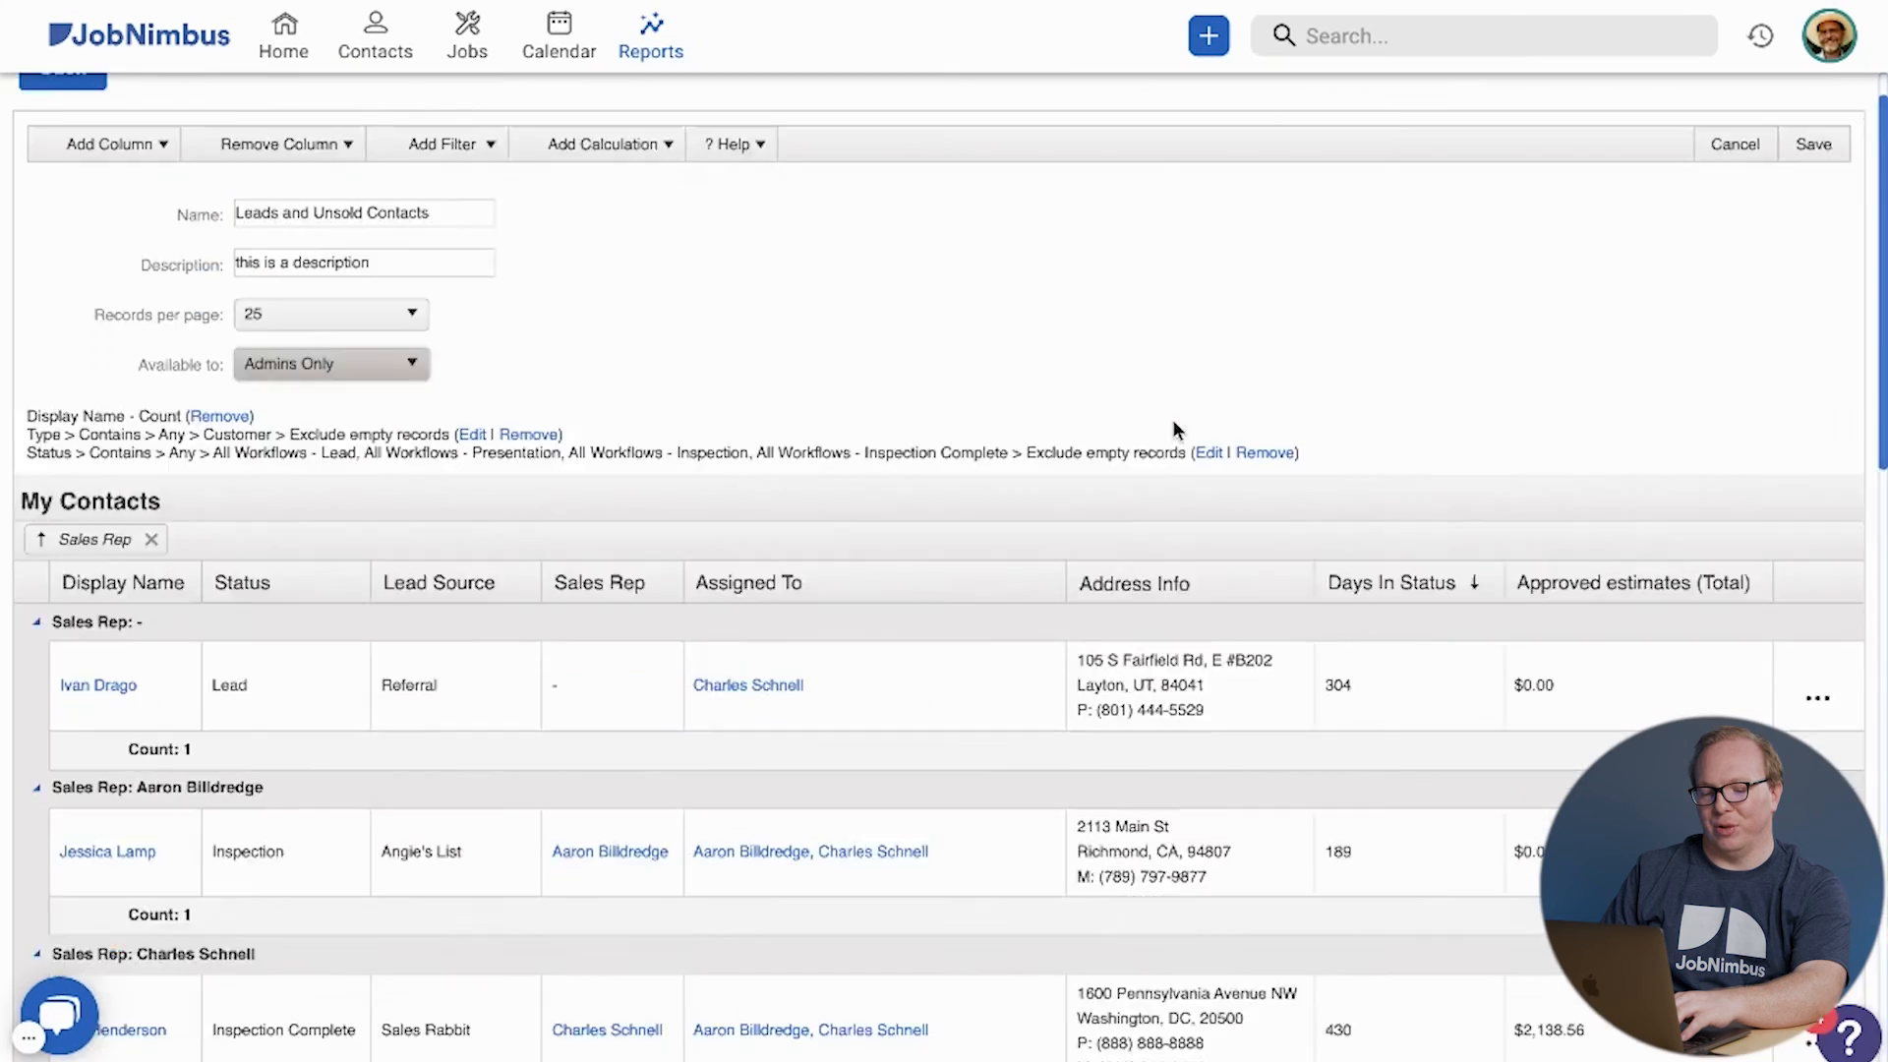
Step: Look over the full contact list and save the report
scroll(1176, 426, down, 10)
scroll(1176, 426, up, 10)
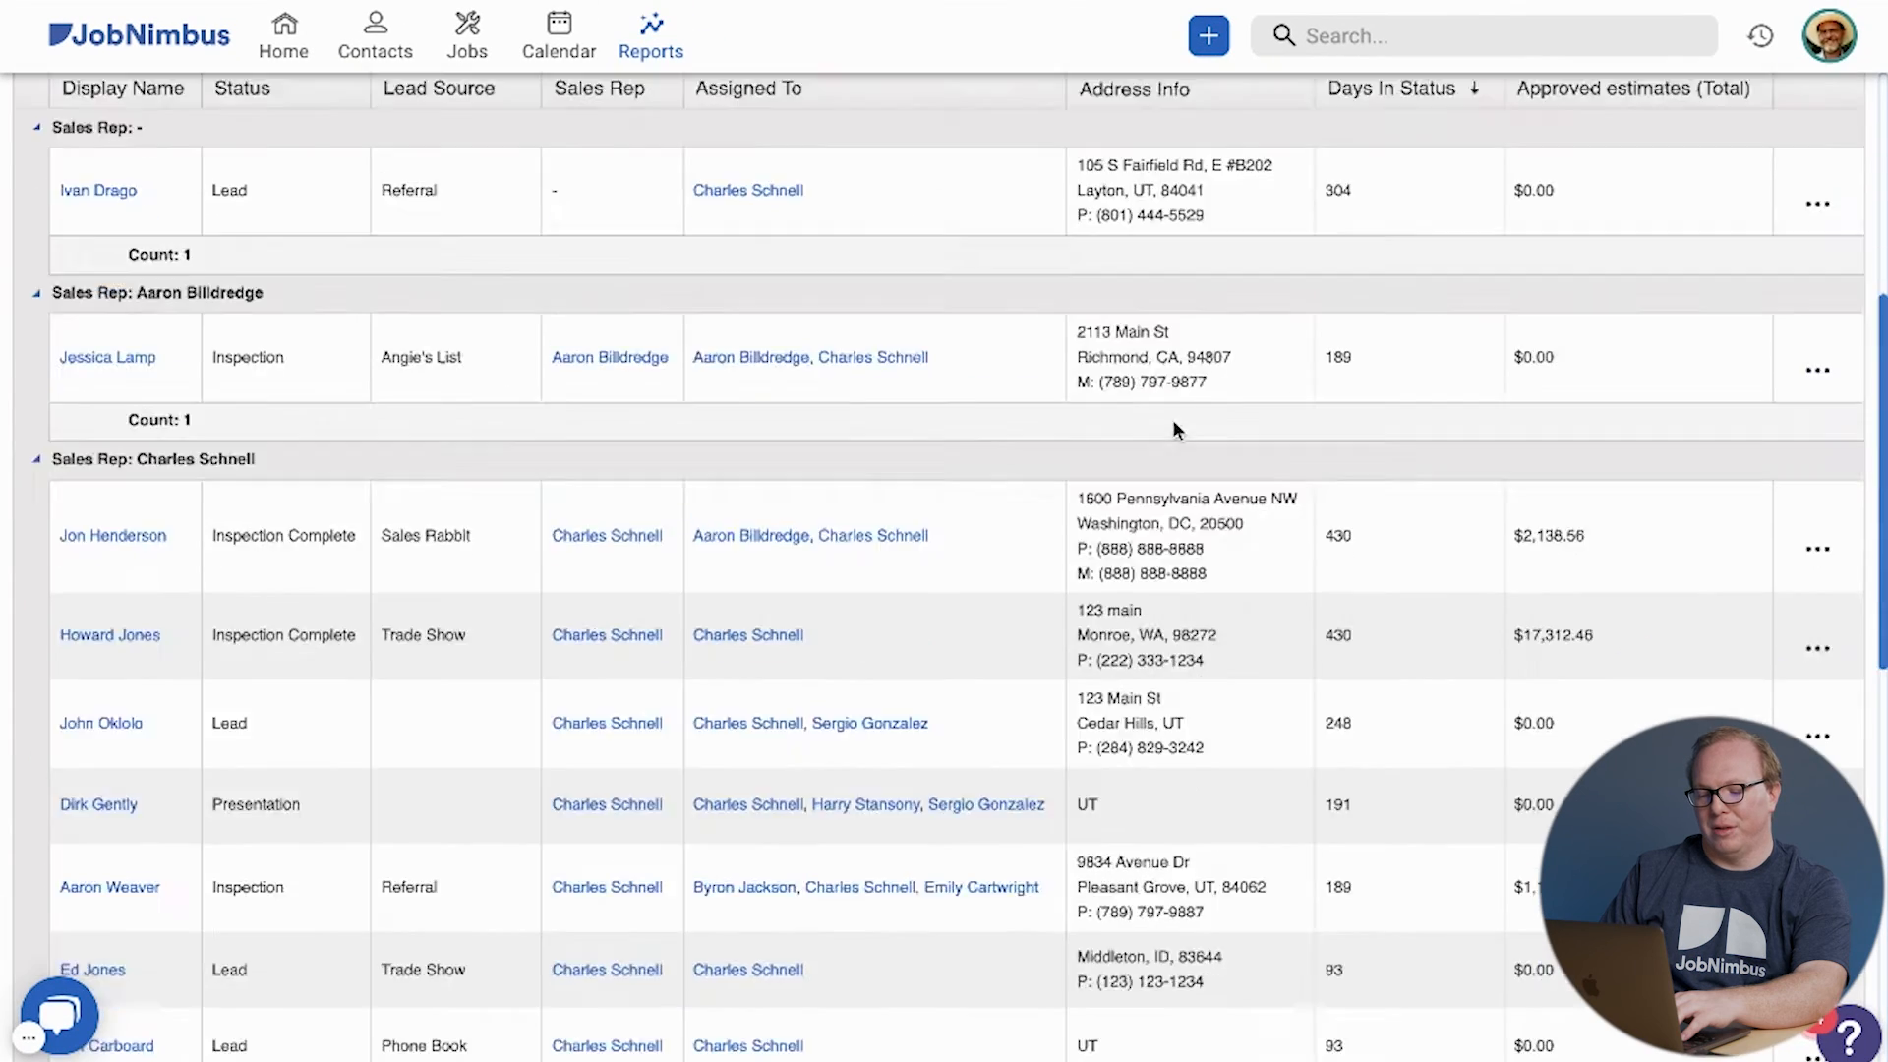
click(1813, 244)
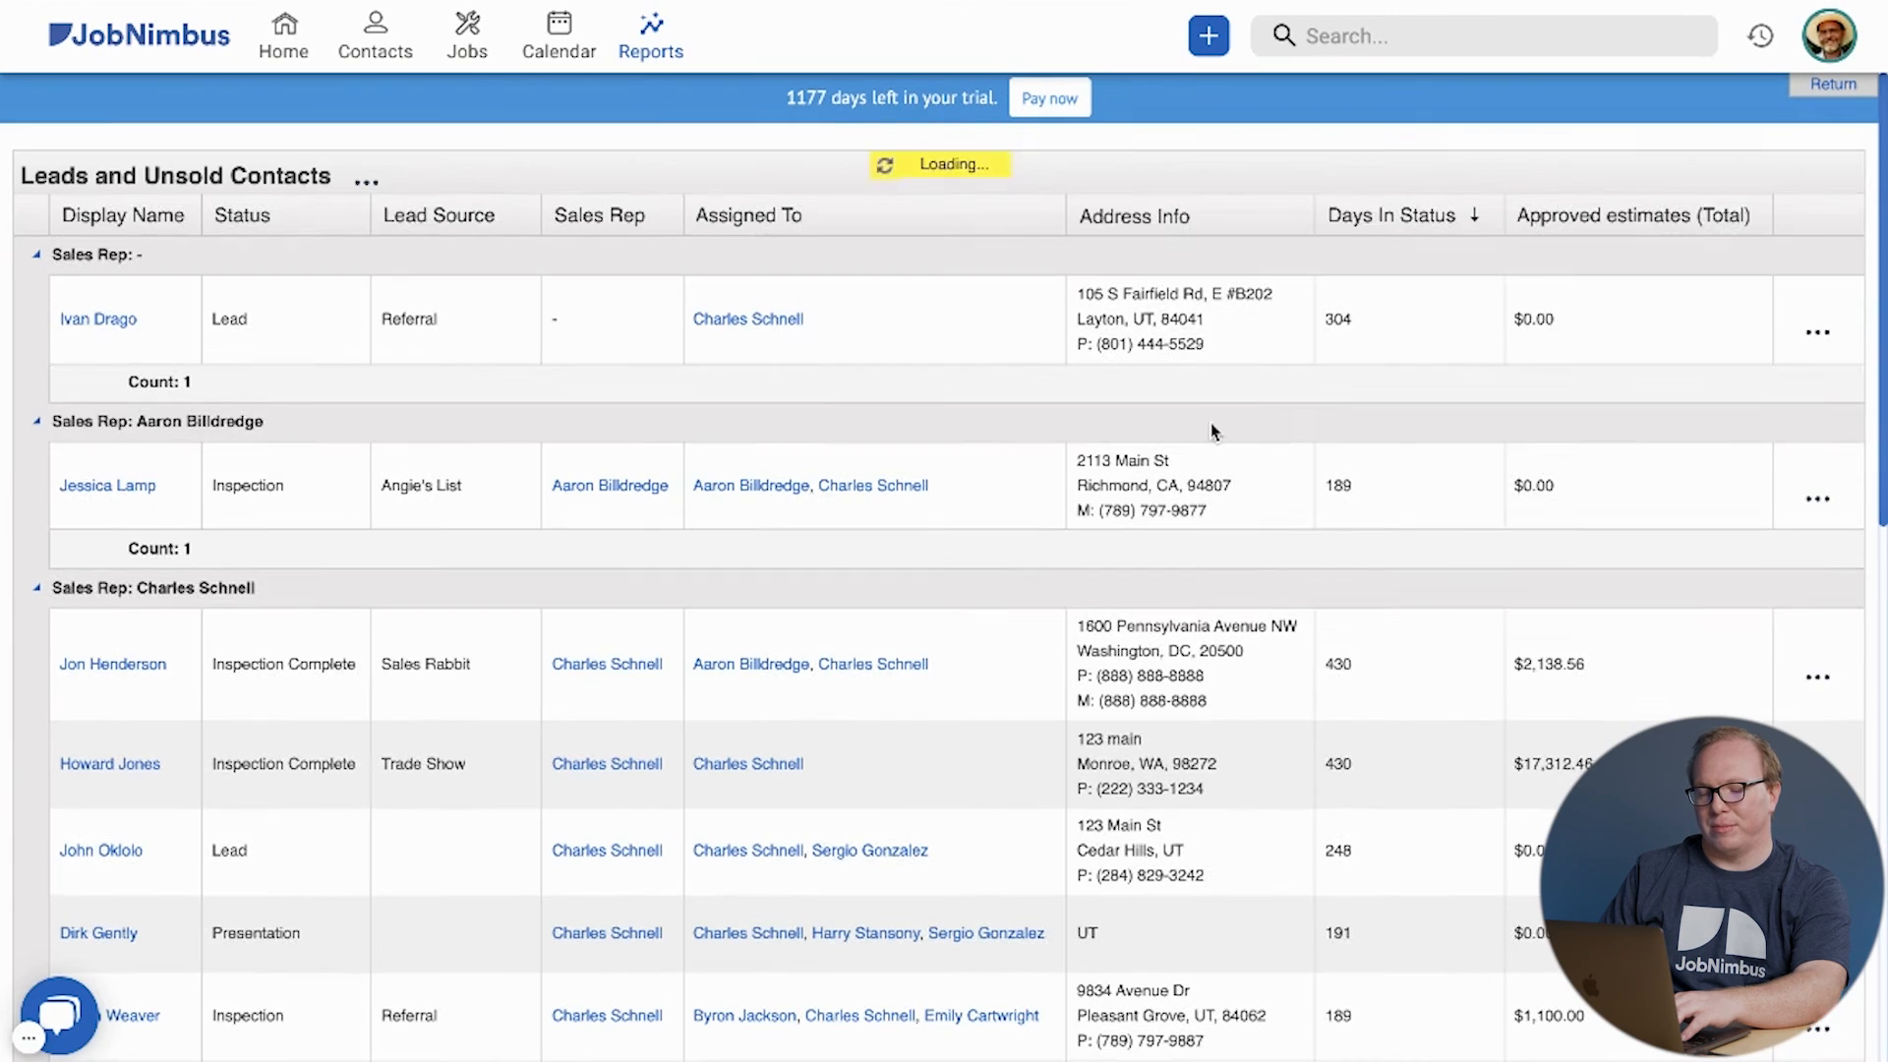
Step: Prepare a bulk update of the report's records to type Customer and status Lost, and close it without updating the records
click(365, 184)
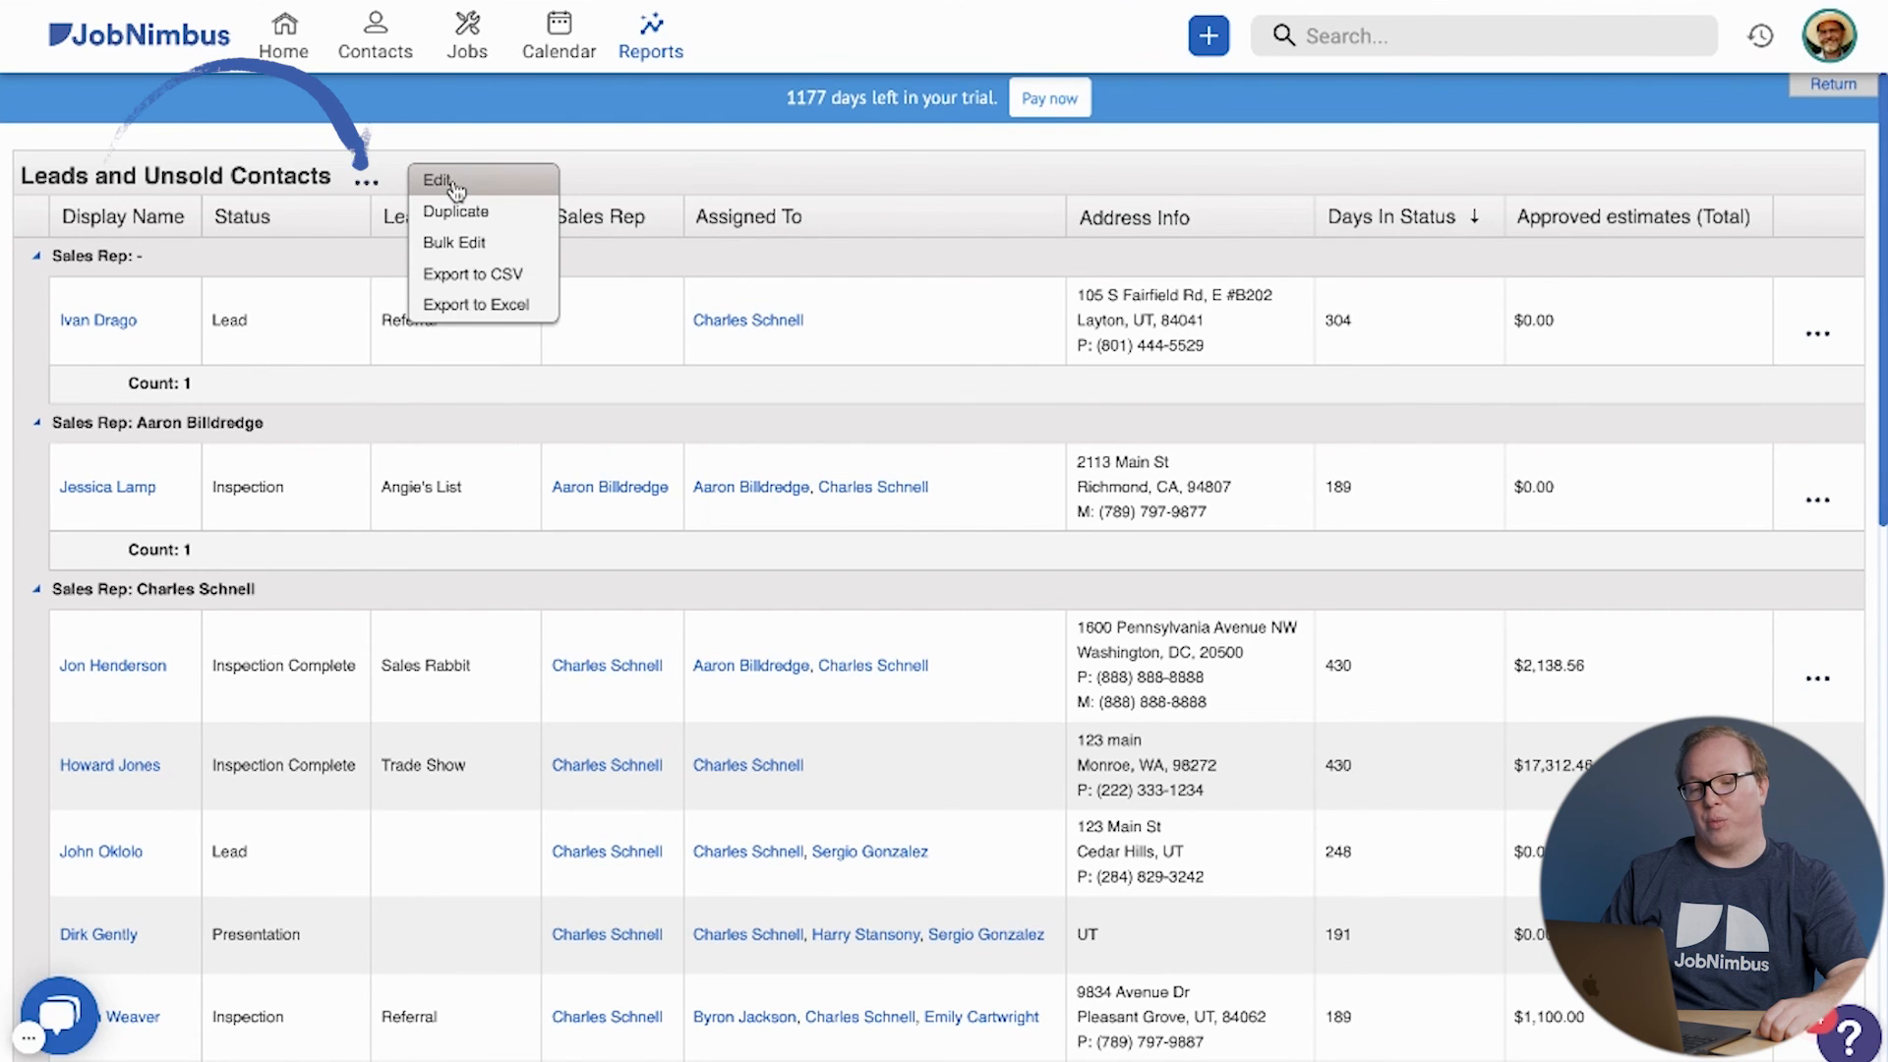
click(473, 247)
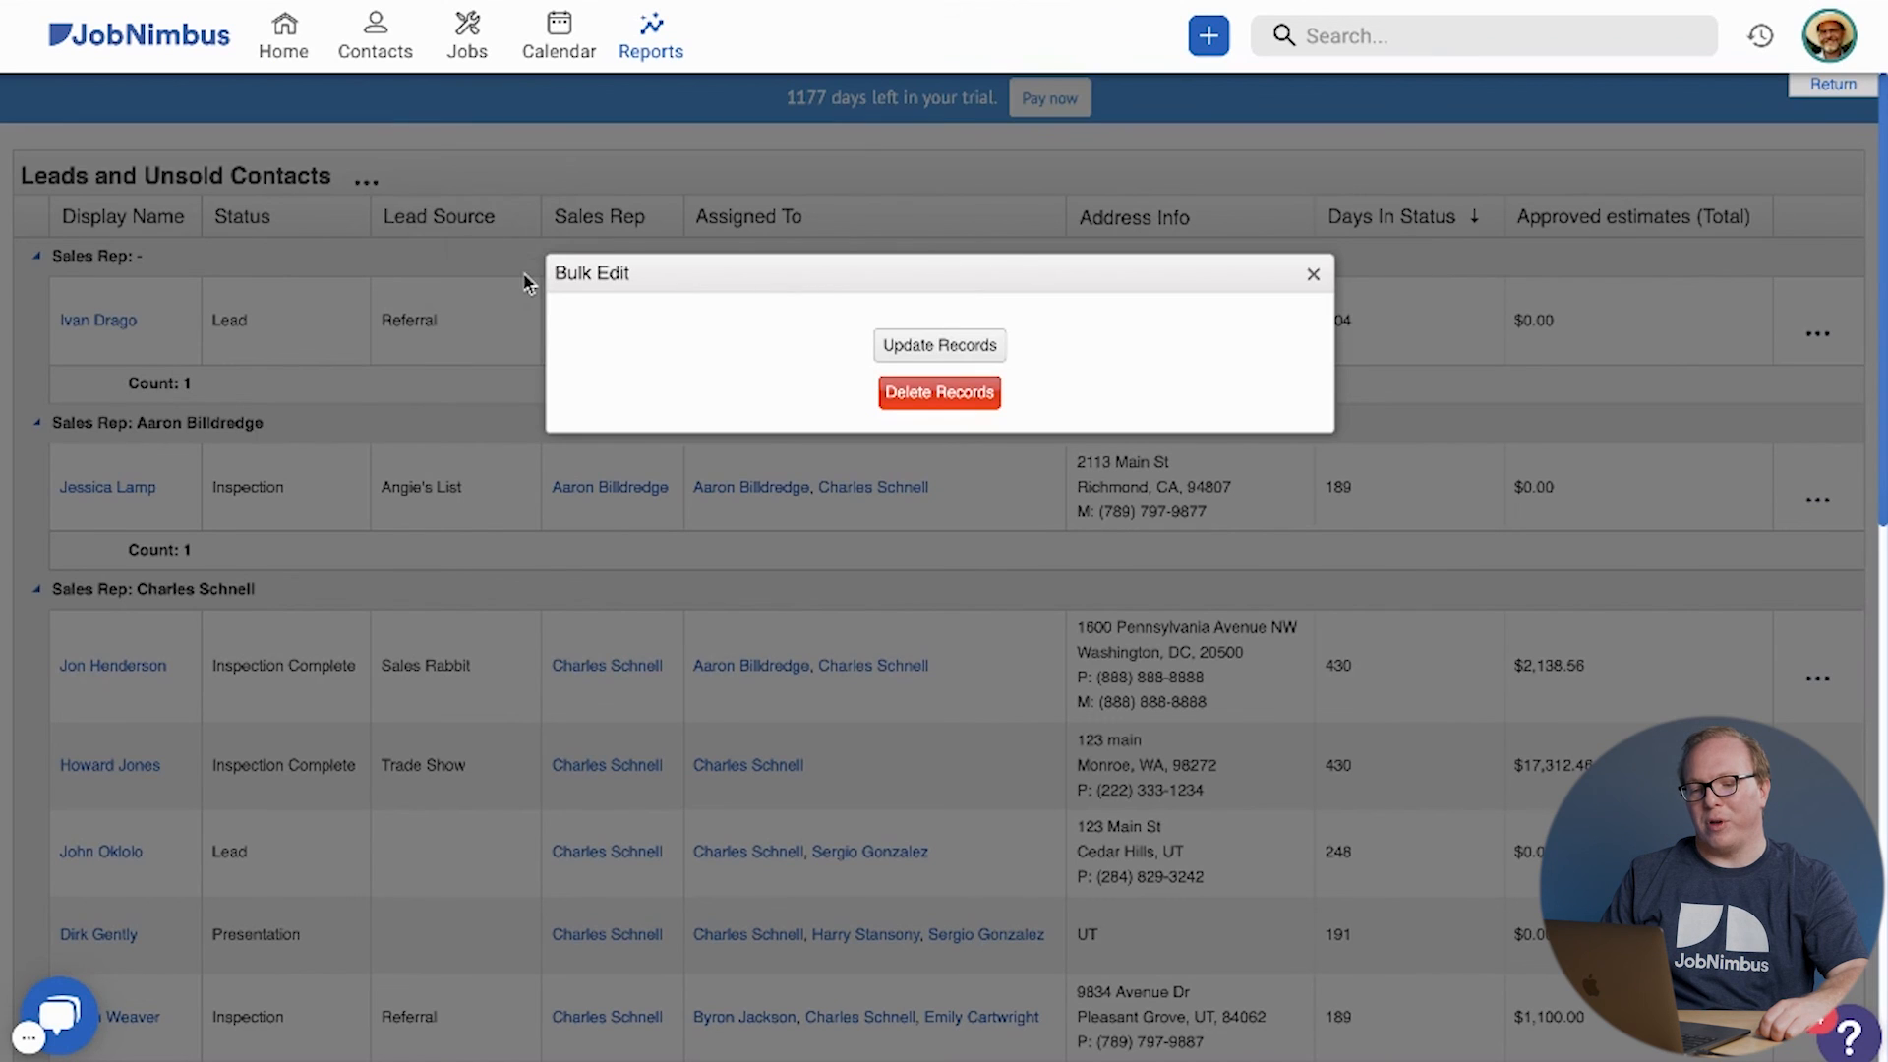
click(965, 352)
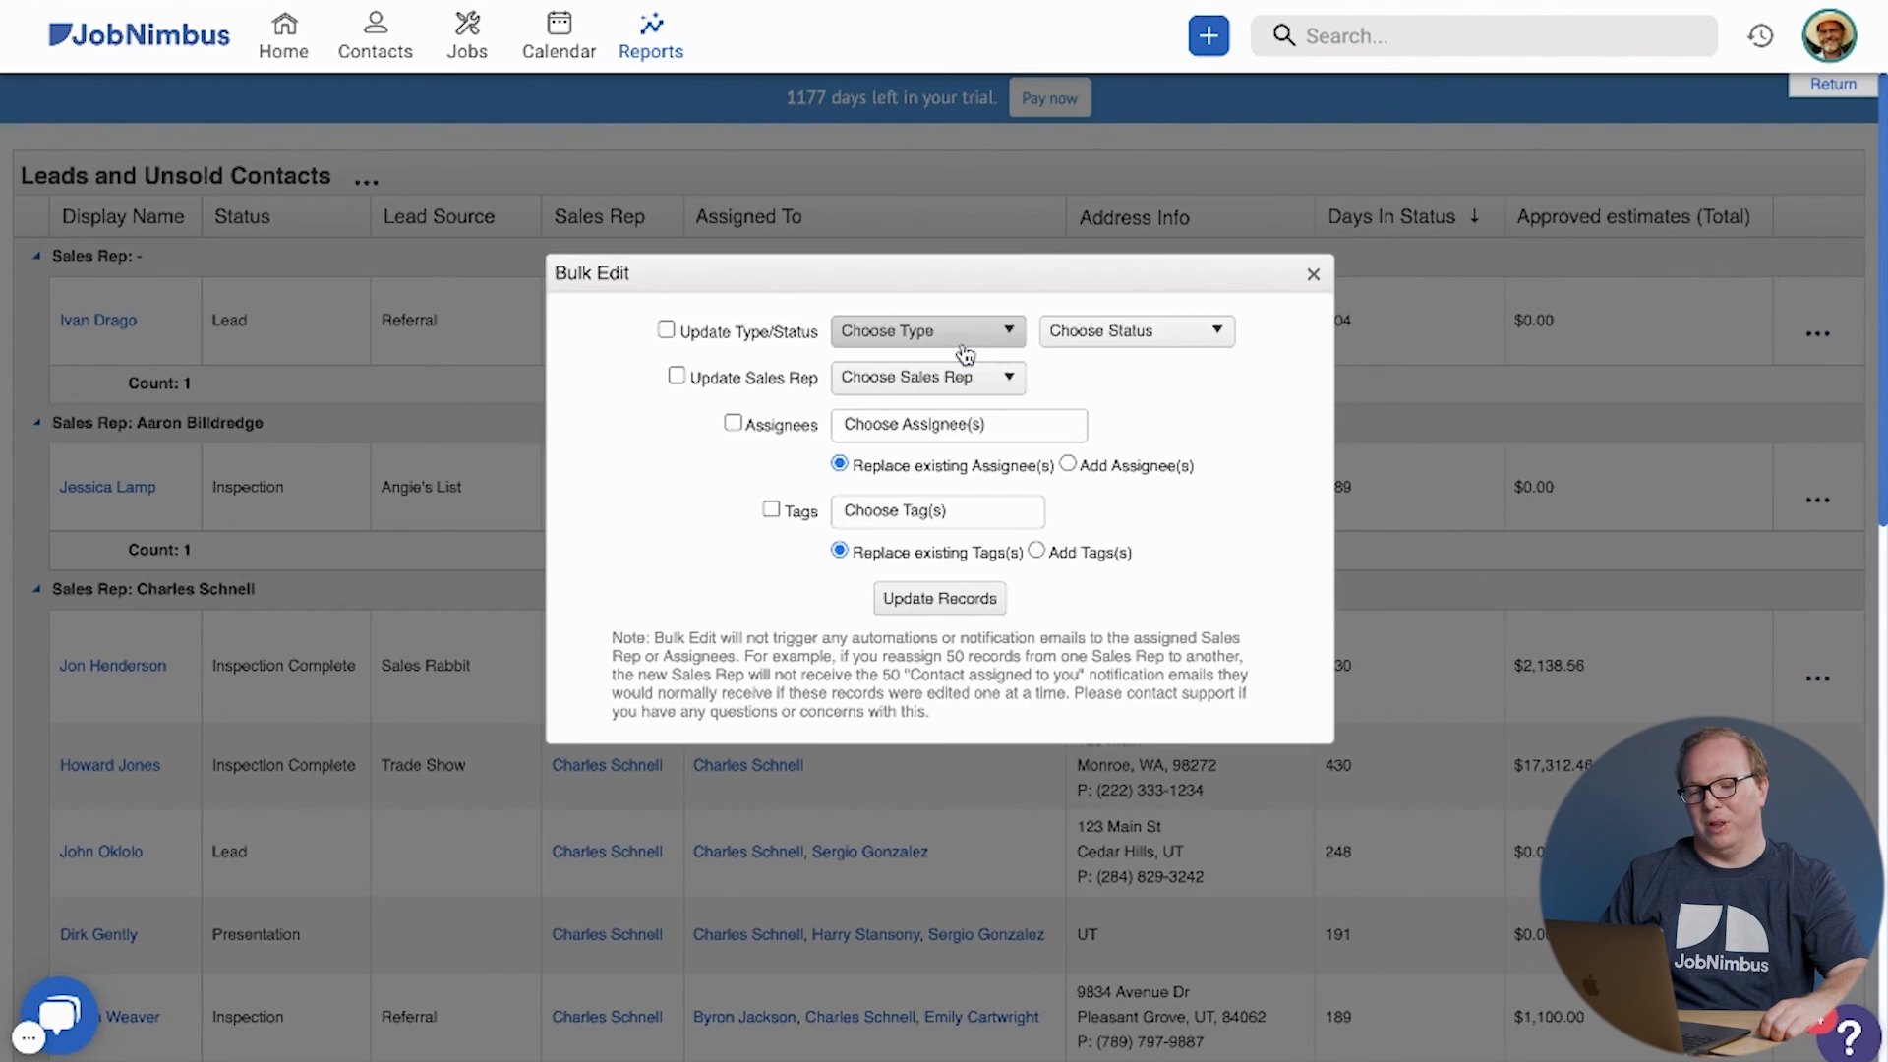
click(666, 329)
click(1131, 330)
scroll(1121, 501, up, 5)
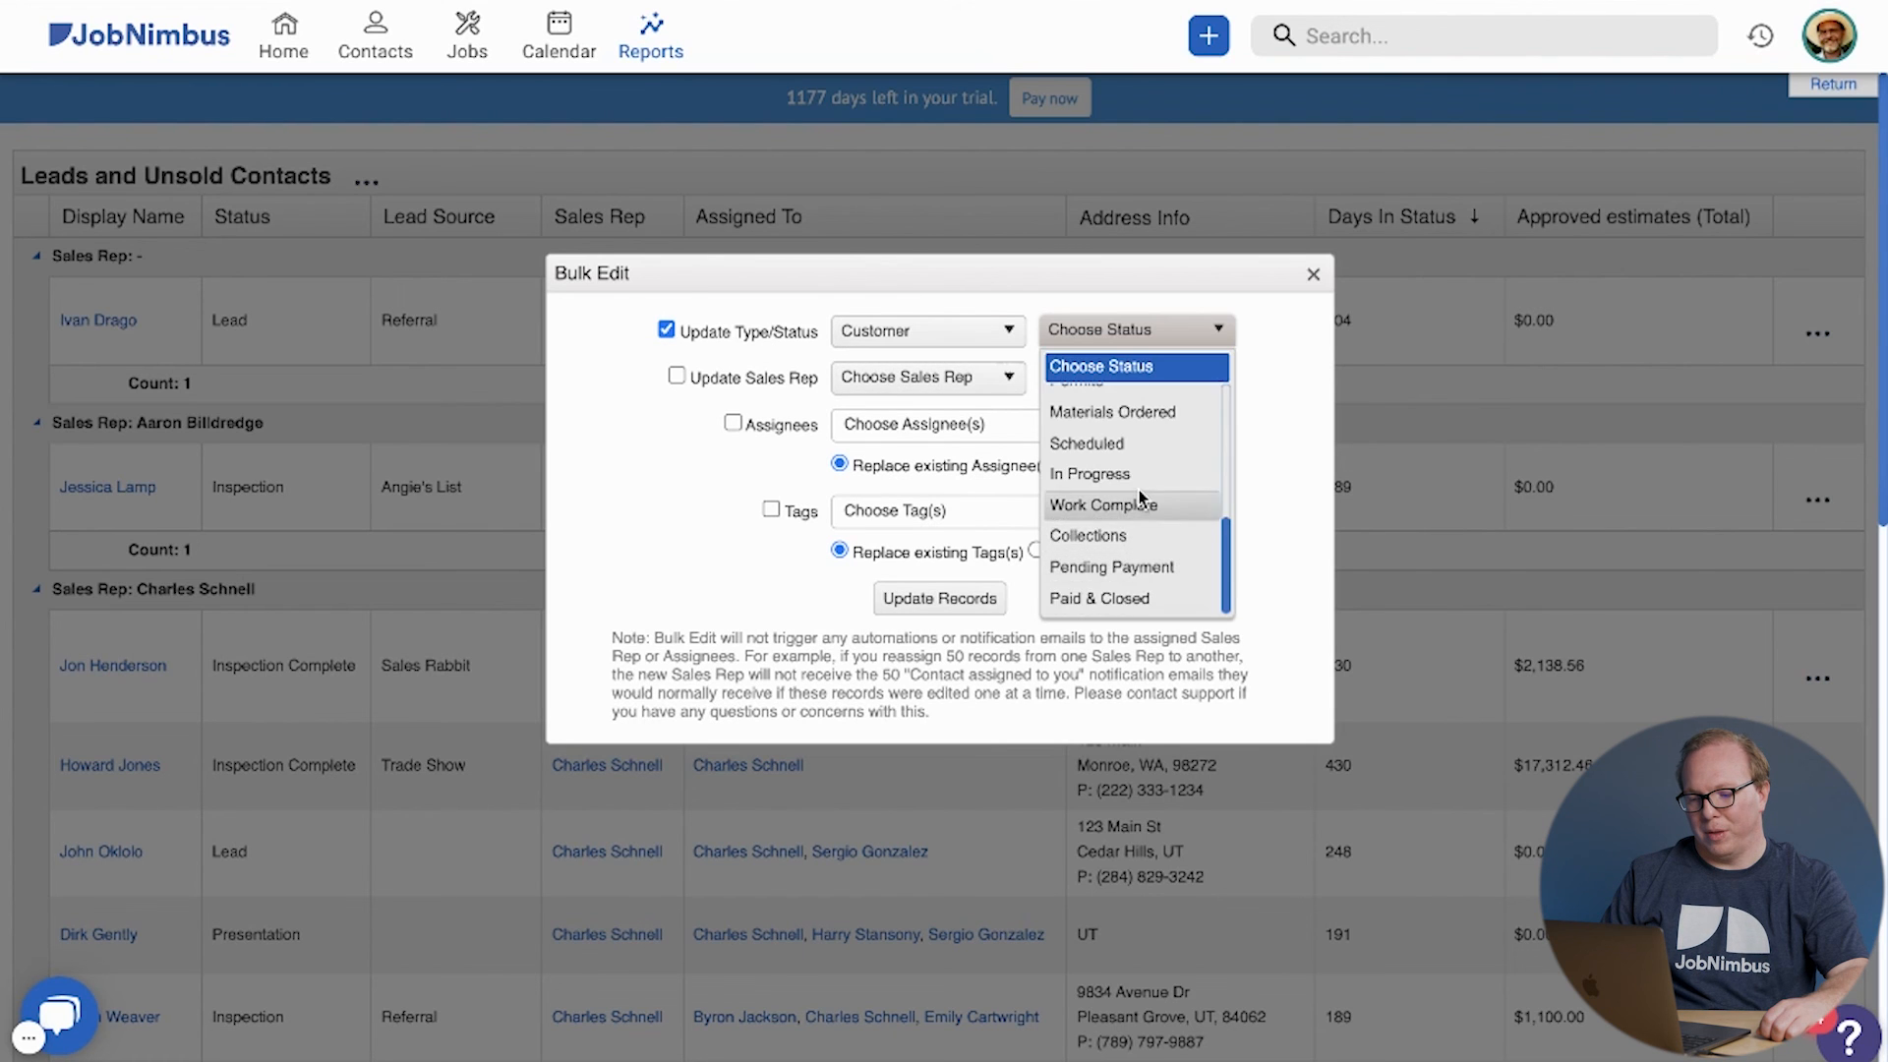
click(1090, 524)
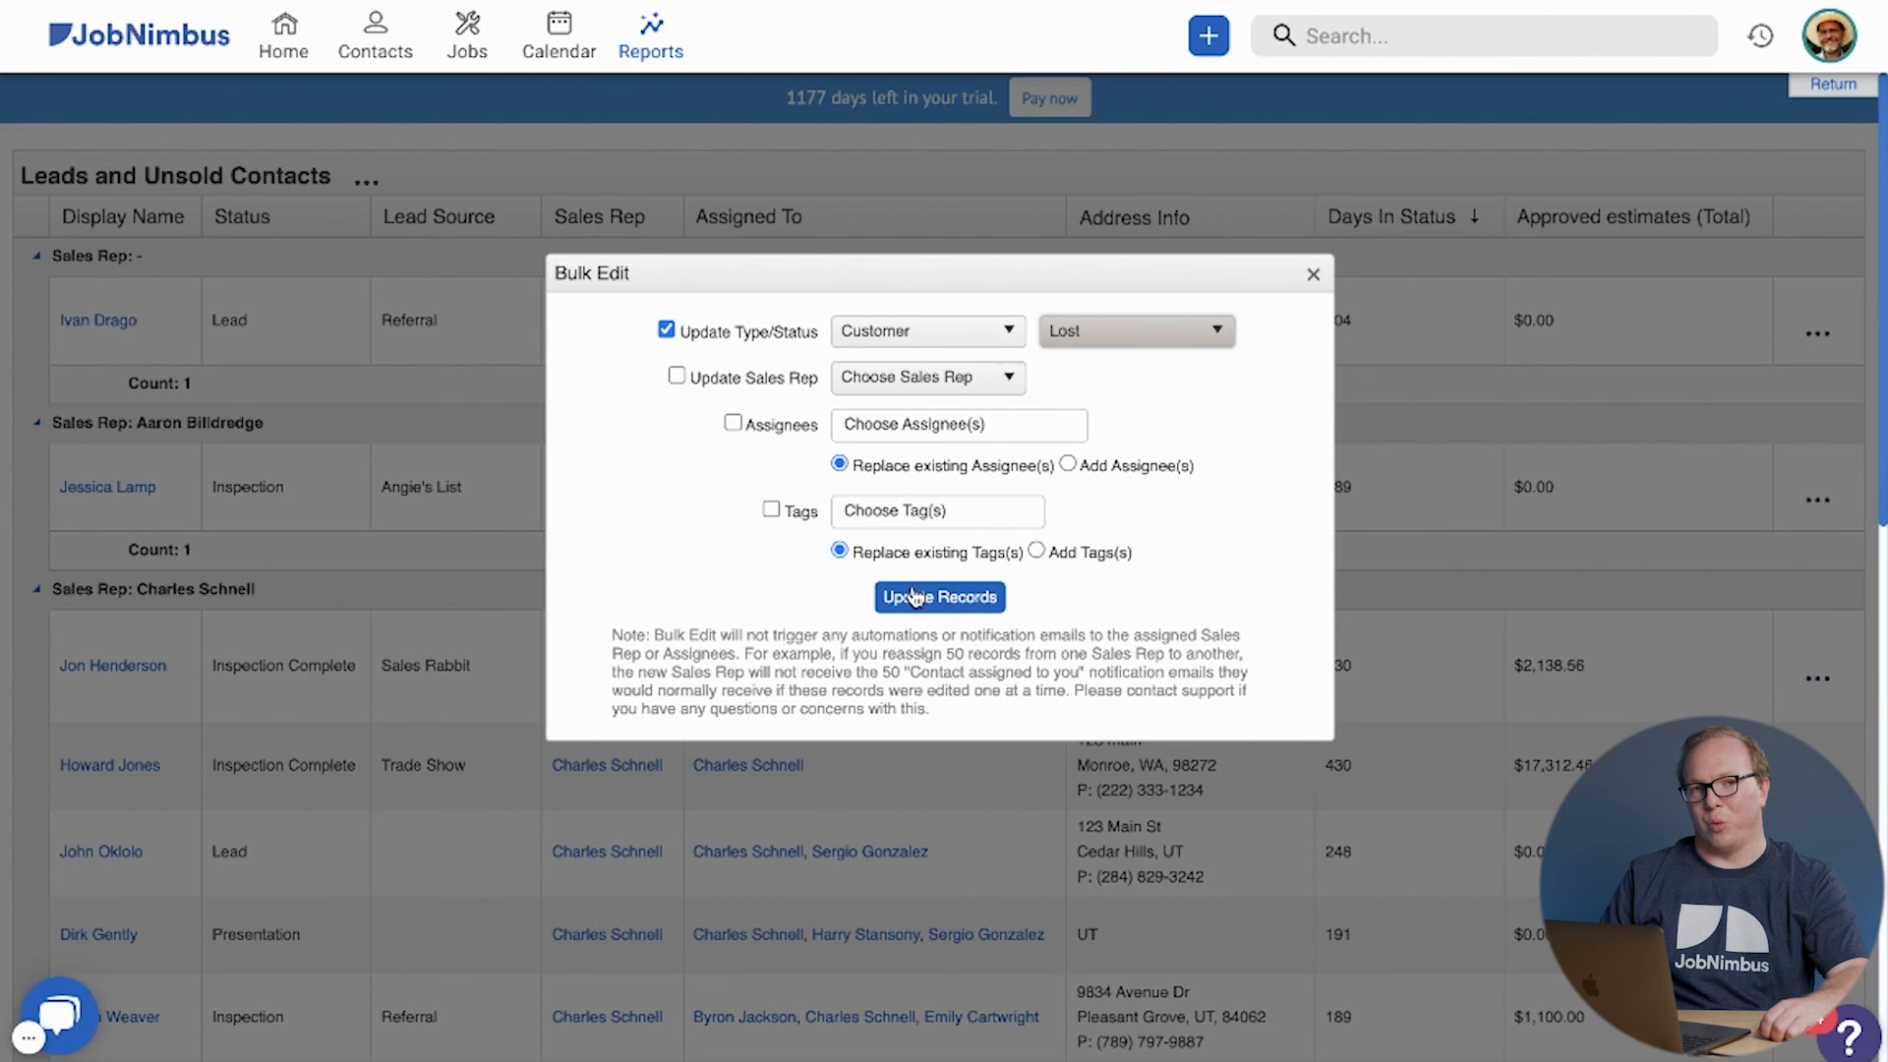
click(1312, 274)
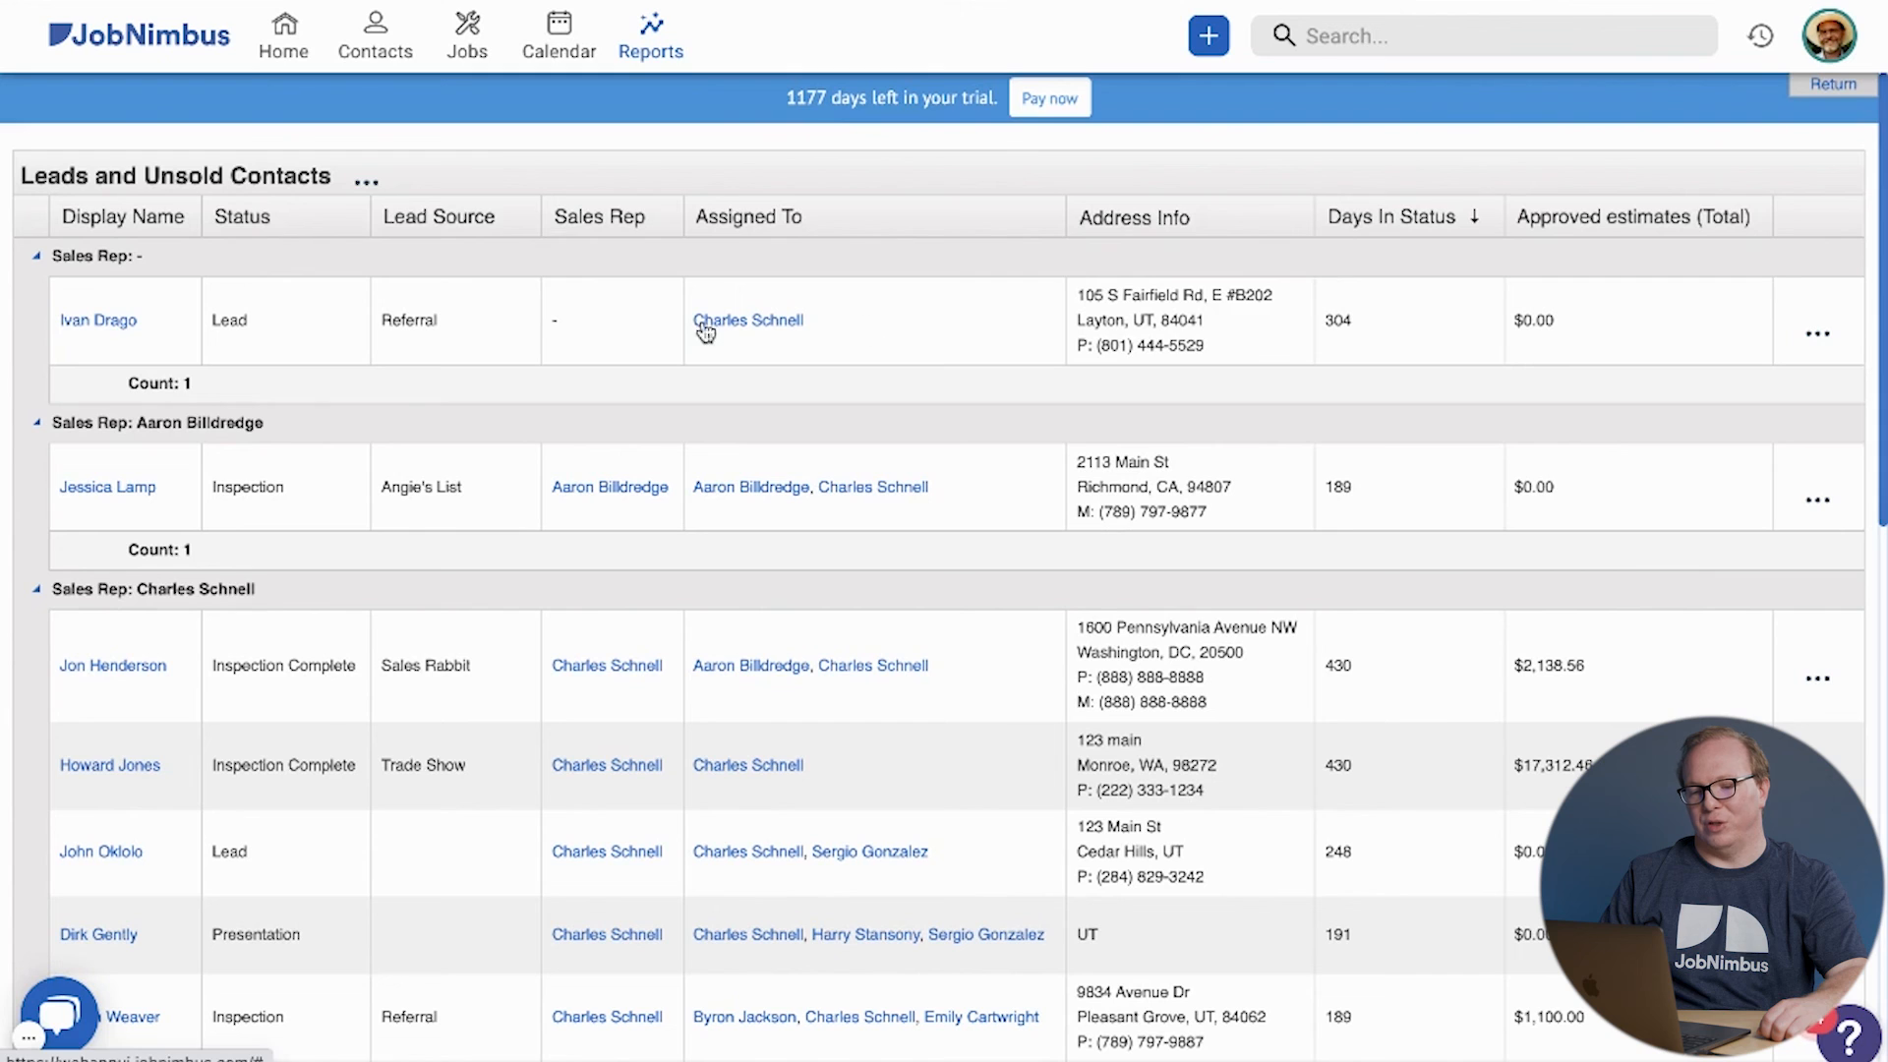
Step: Look over the report's available actions, including the CSV and Excel exports, and dismiss them
click(367, 181)
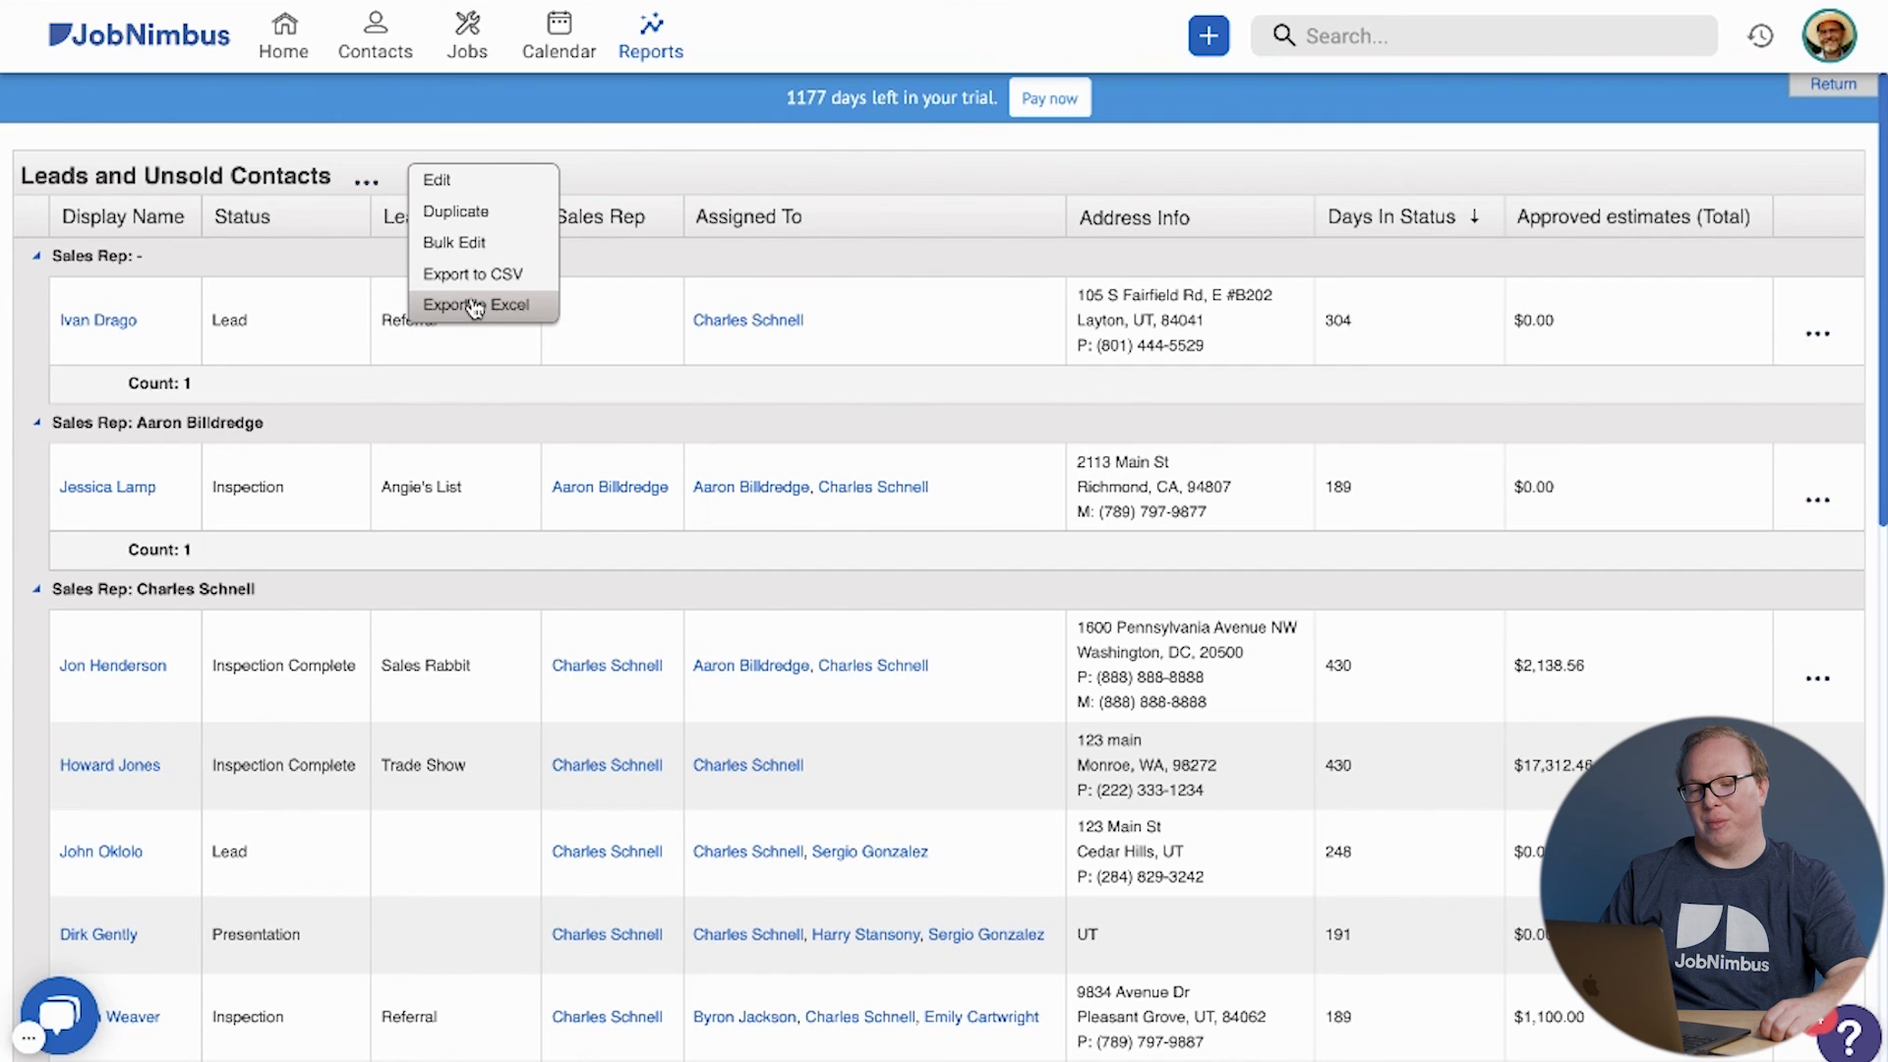
click(671, 145)
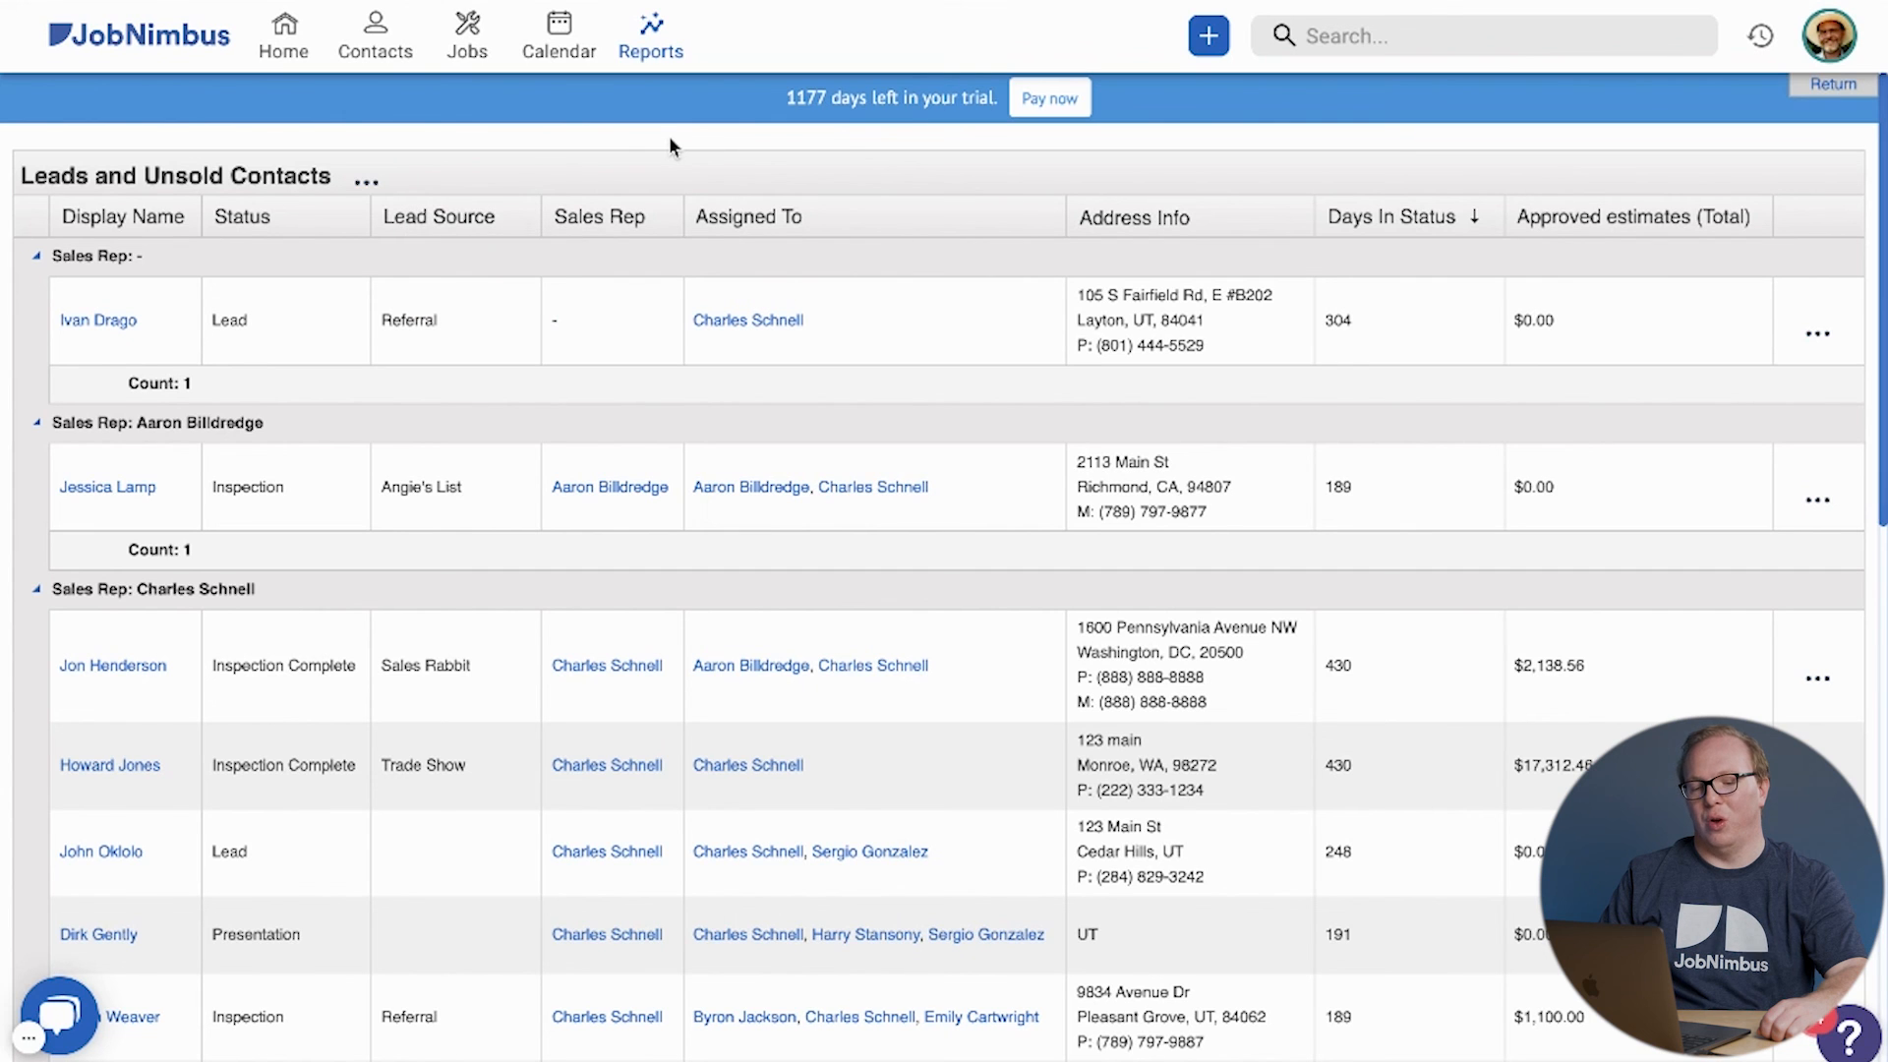